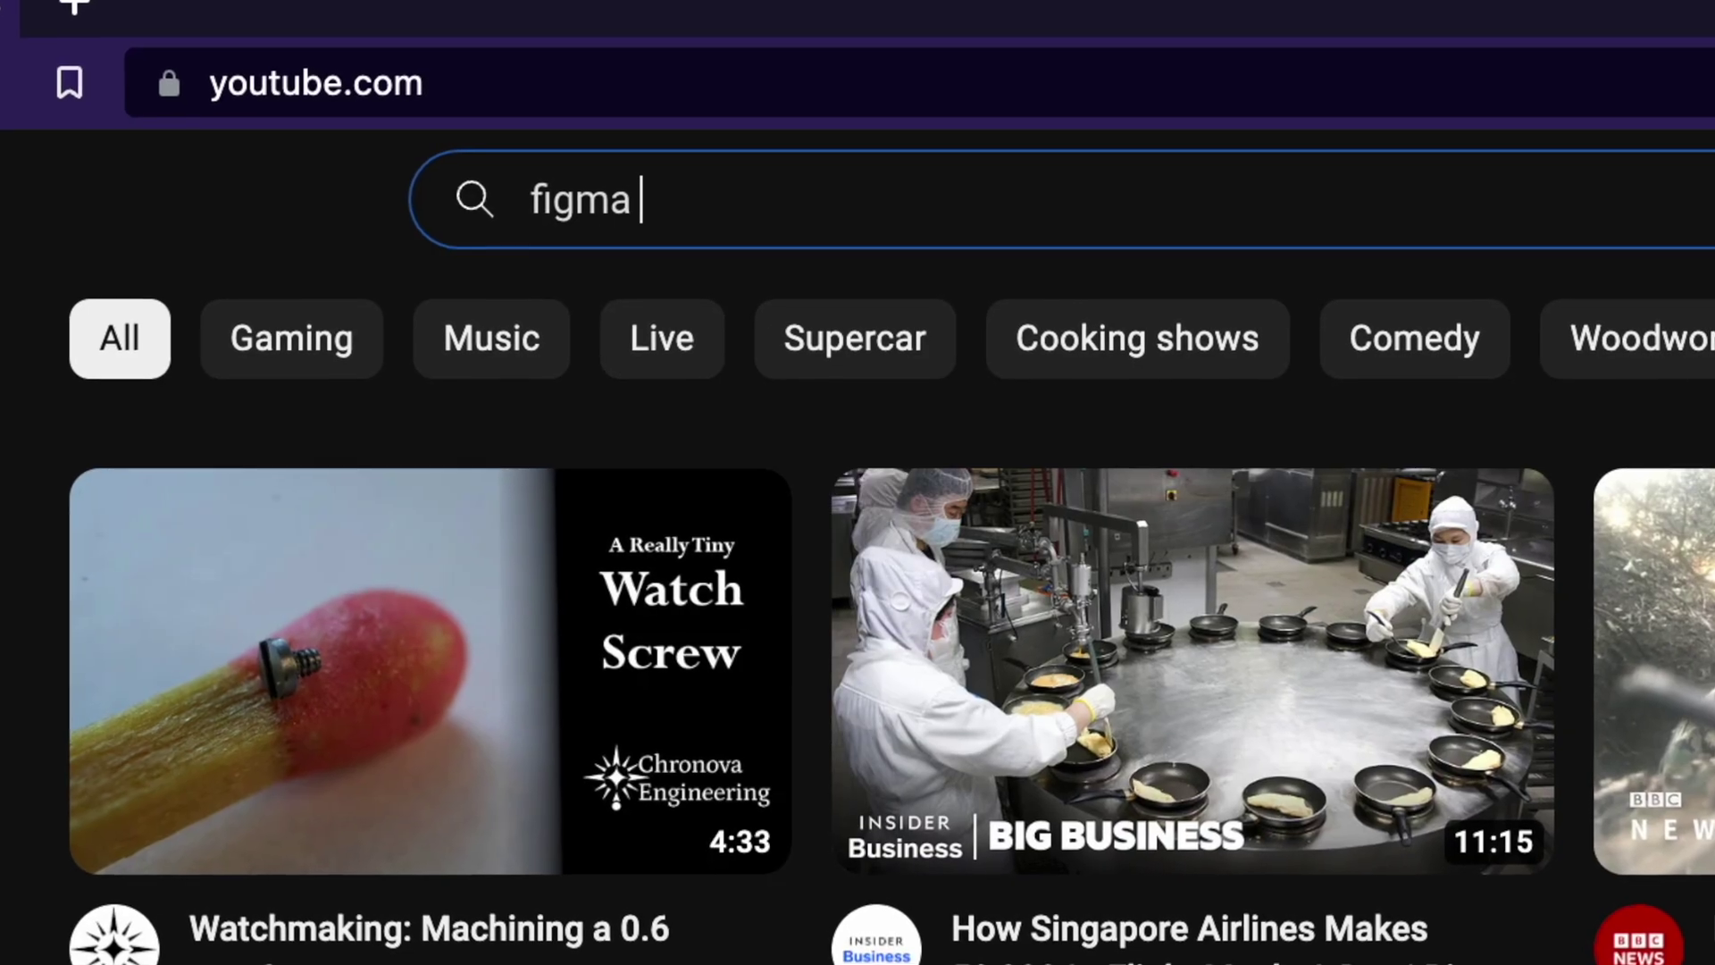
Step: Search YouTube for 'figma shortcuts' and 'figma auto layout' tutorials
type("ts")
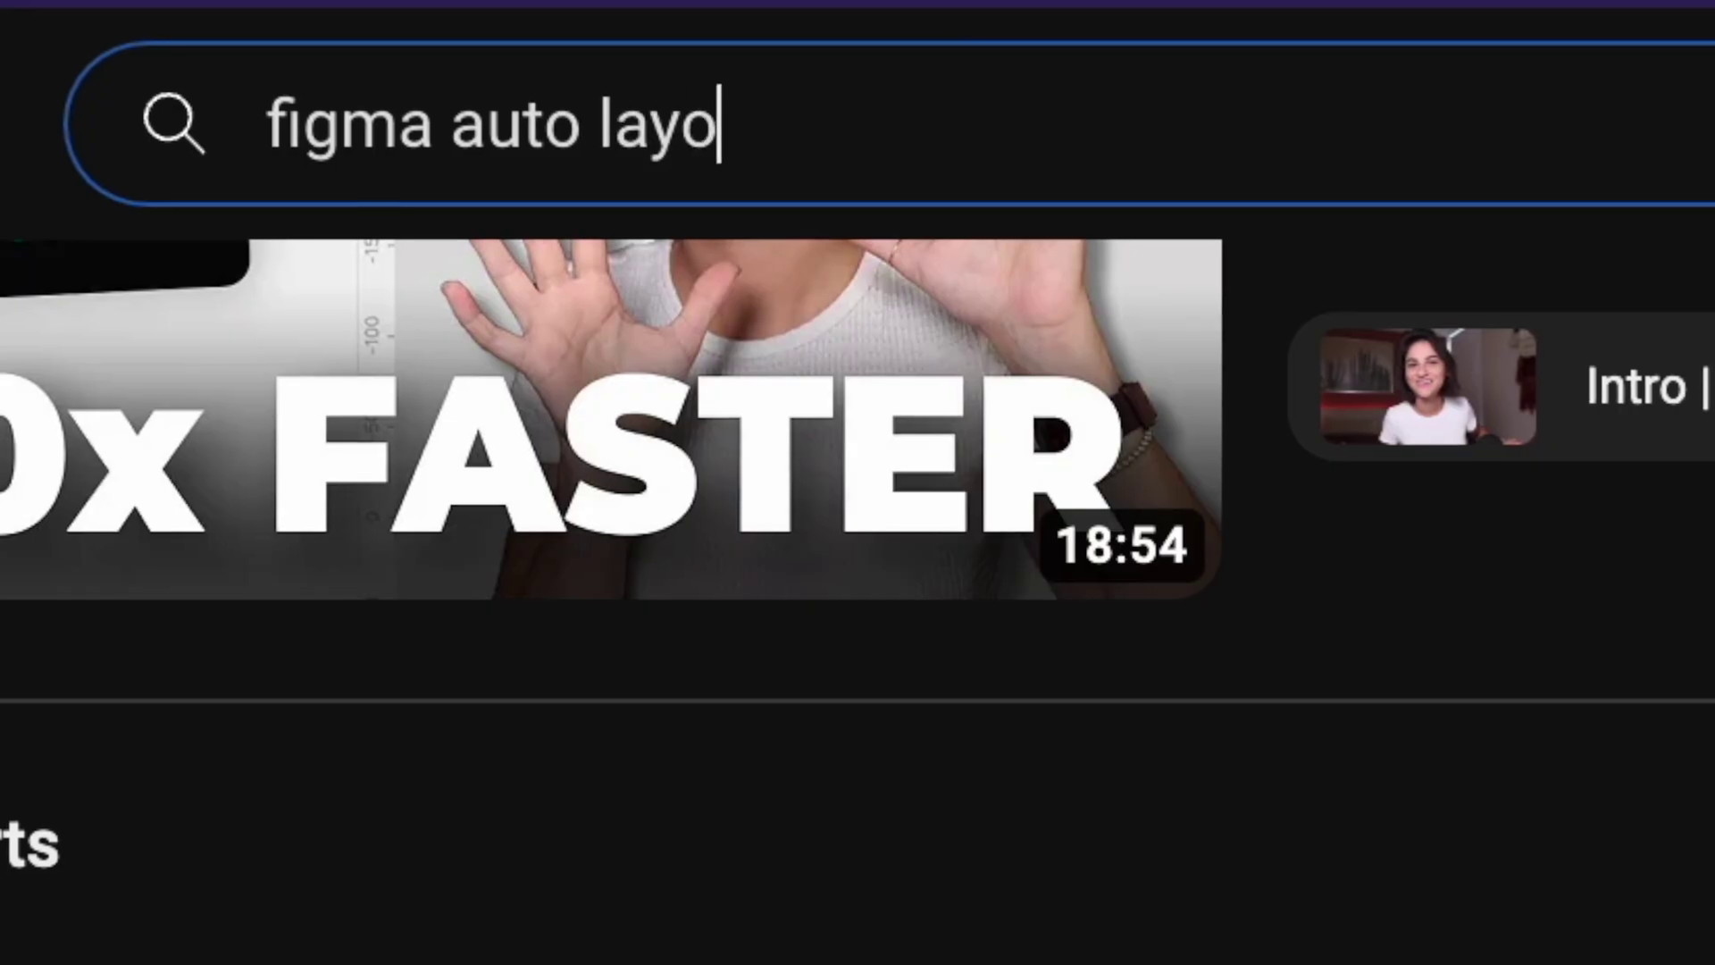
type("ut")
key("Return")
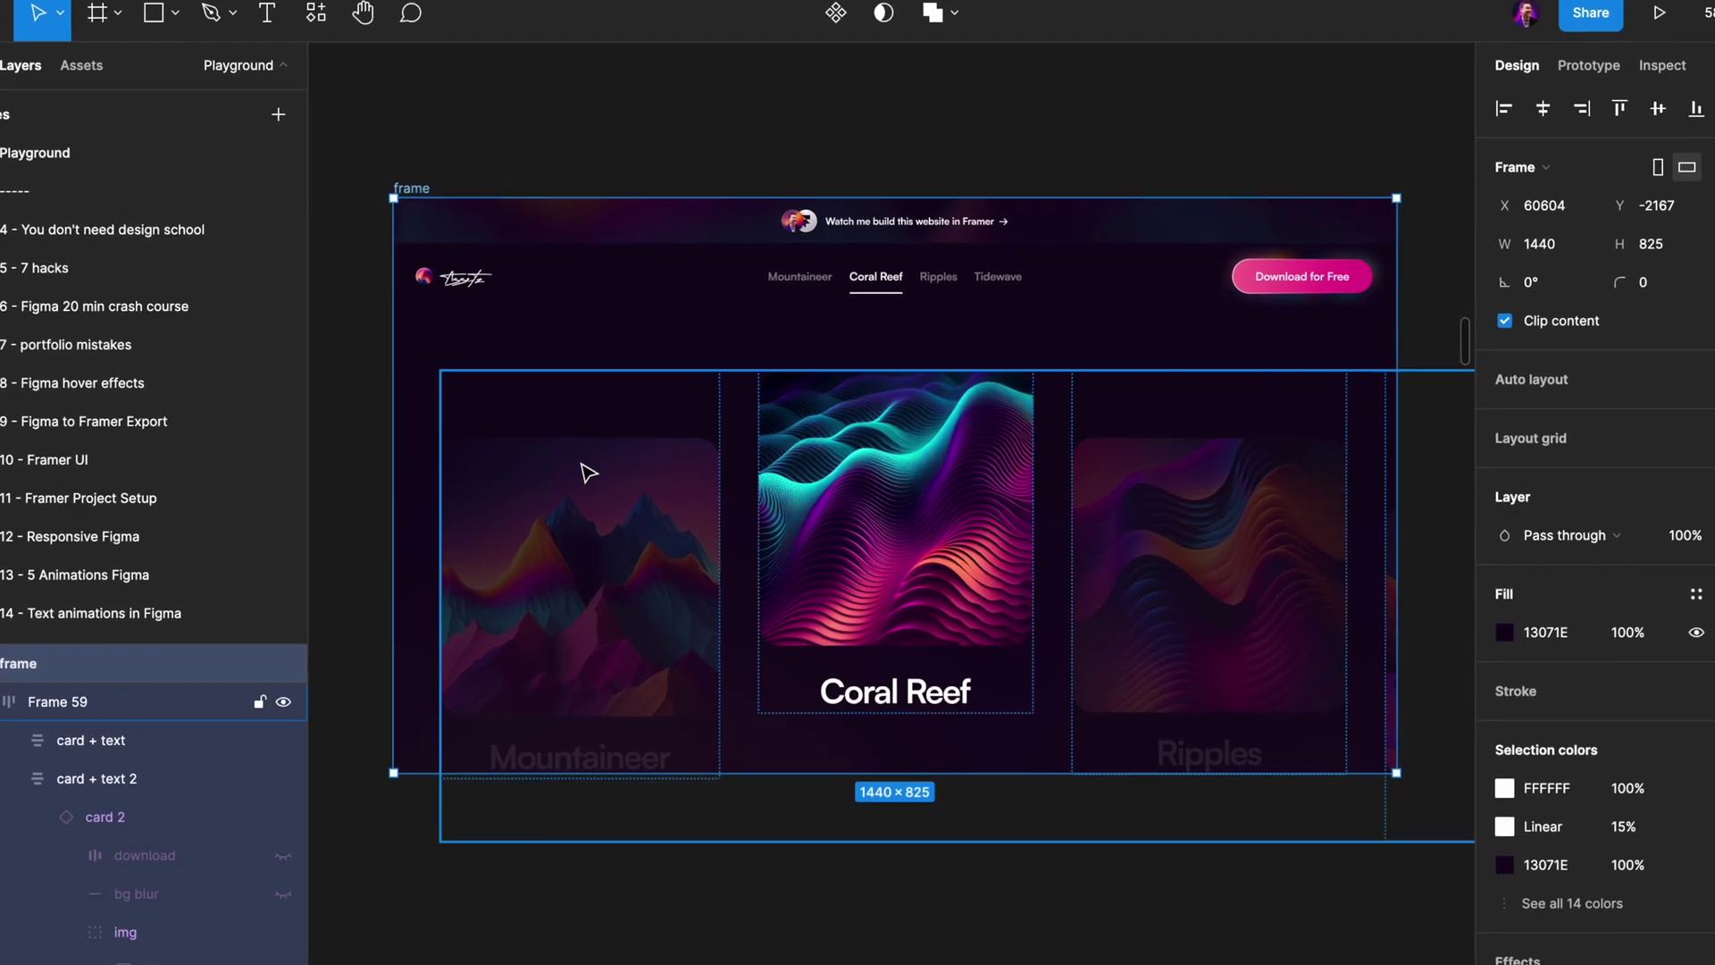
Step: Move the Mountaineer card after Coral Reef and give the grey avatar circle 65% opacity
left_click(583, 471)
key("Right")
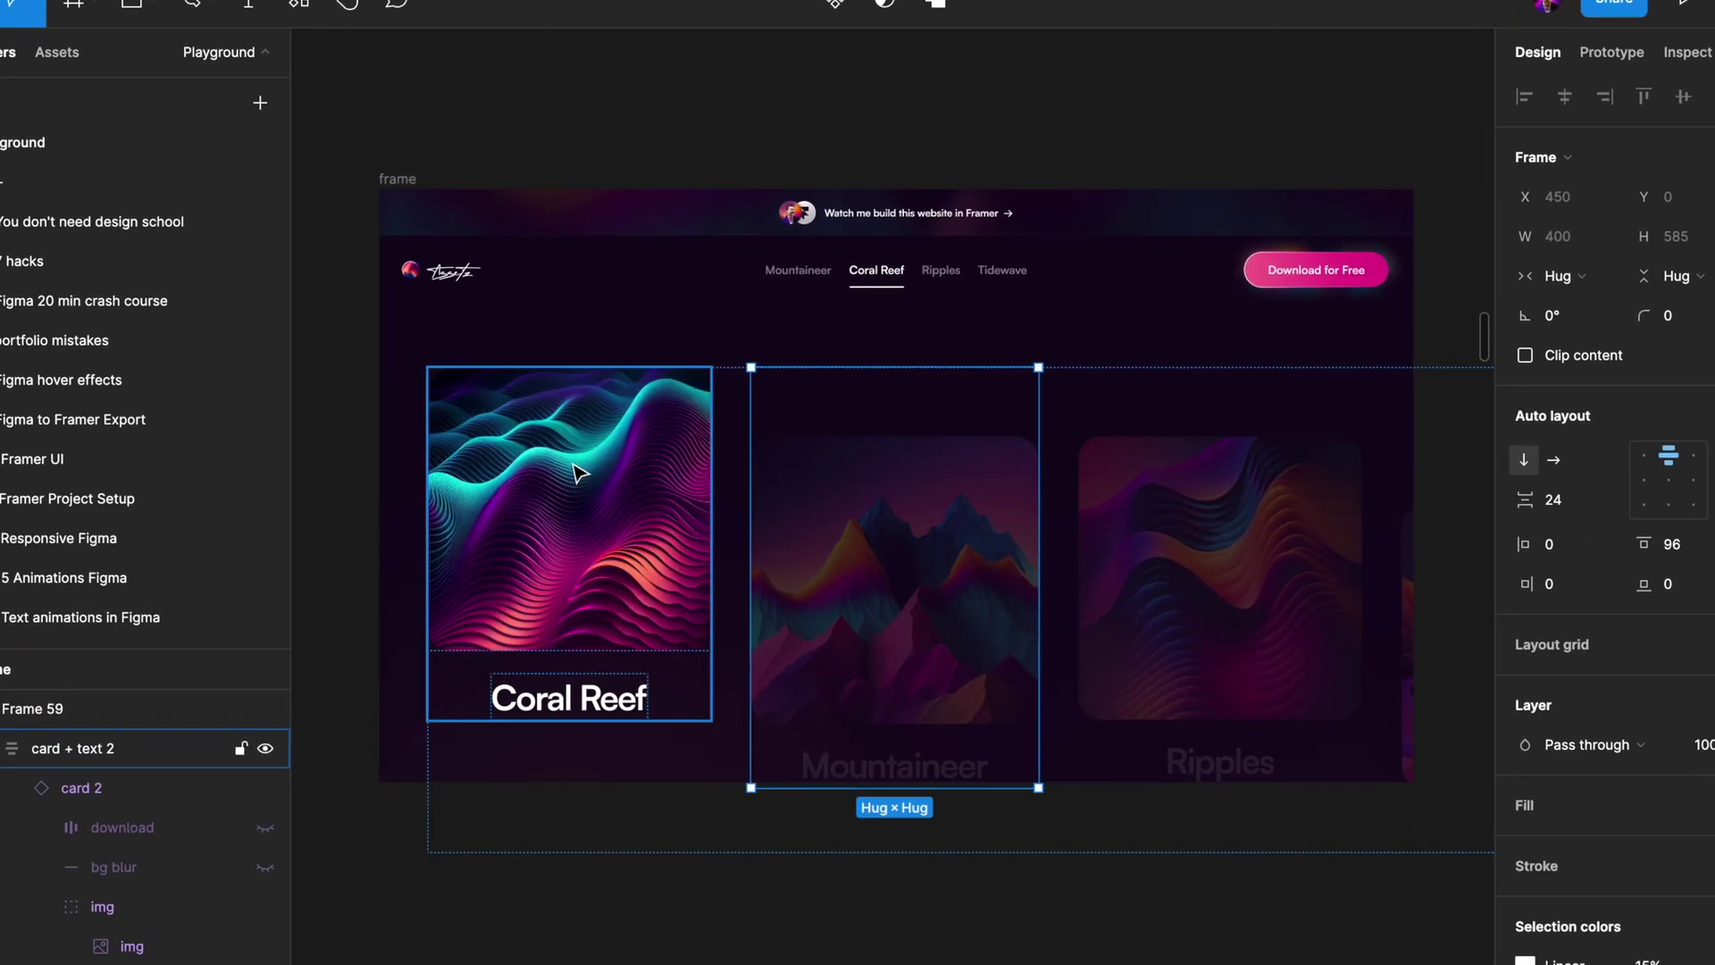
key("Right")
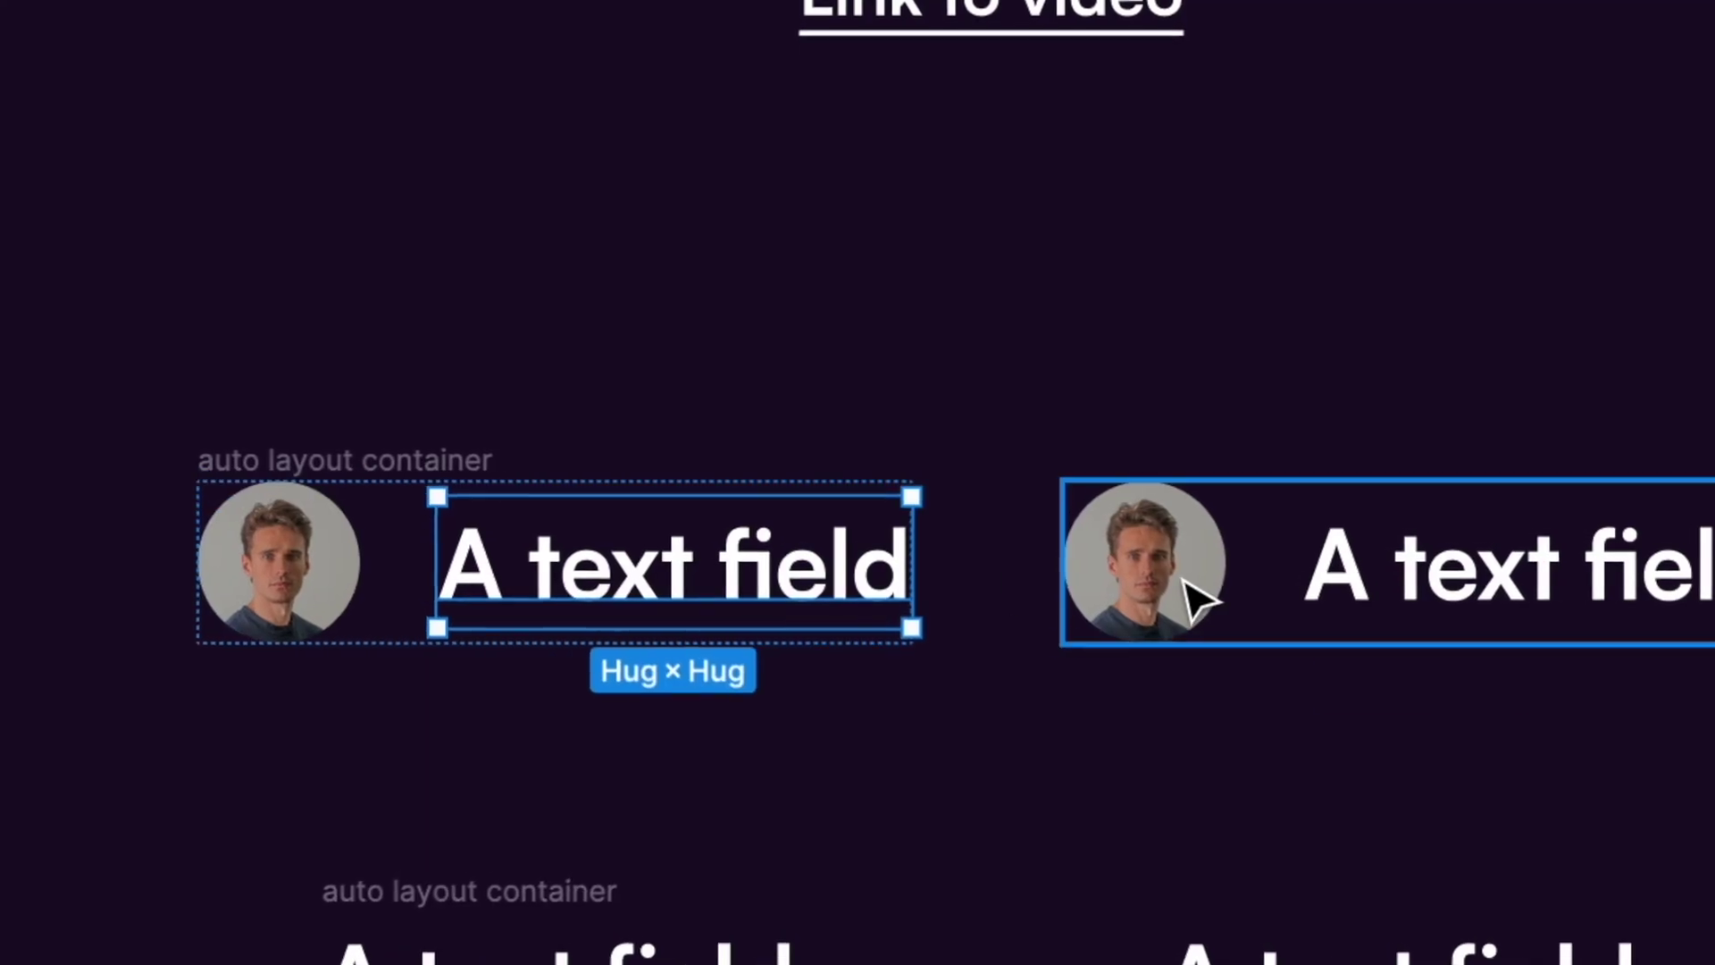
left_click(1202, 601)
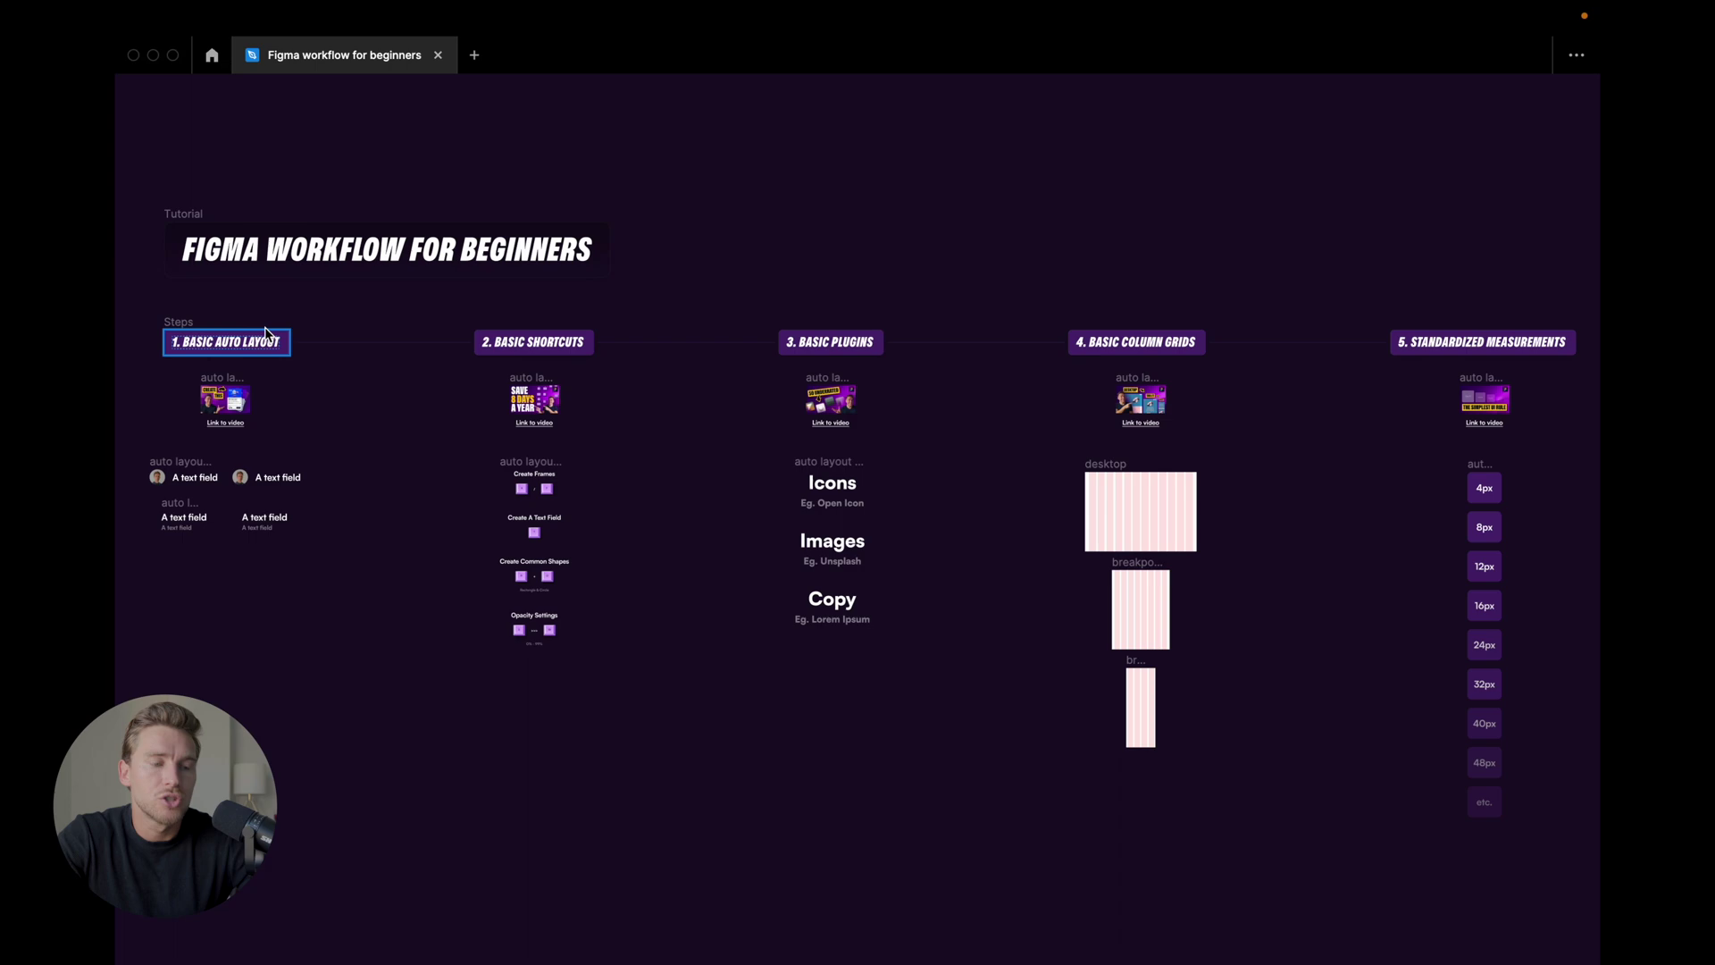
Step: Scroll and zoom the canvas onto the '1. Basic Auto Layout' avatar-and-text examples
scroll(179, 318, "up", 10)
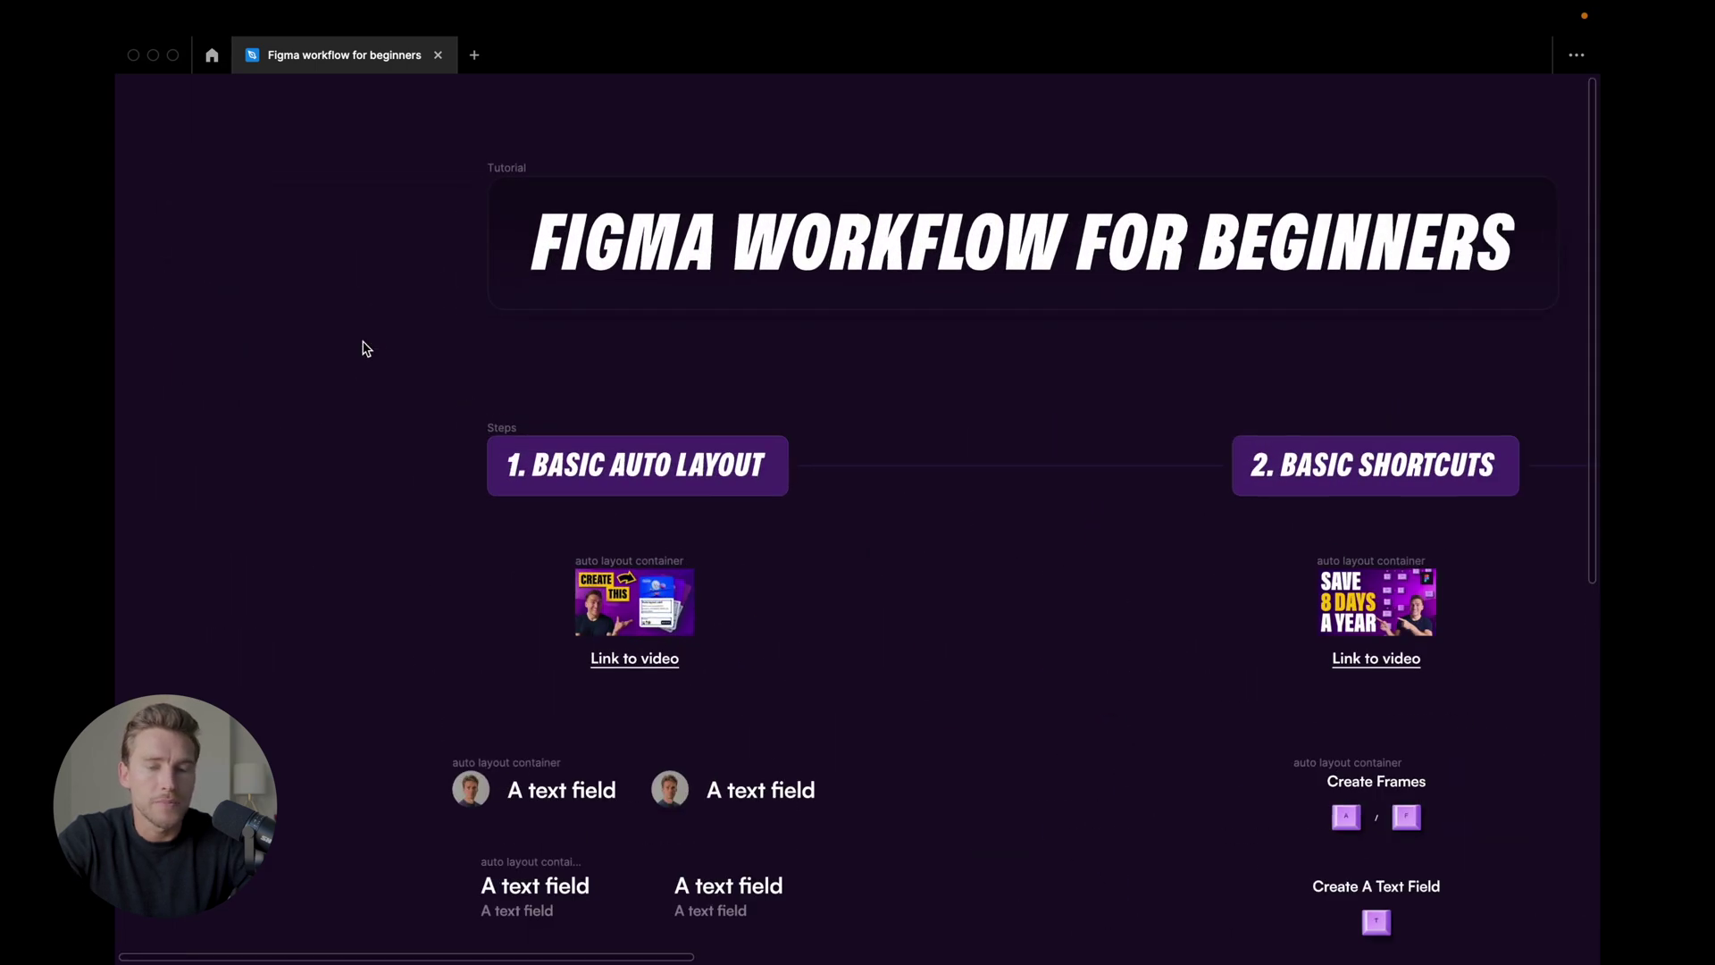
scroll(555, 357, "down", 2)
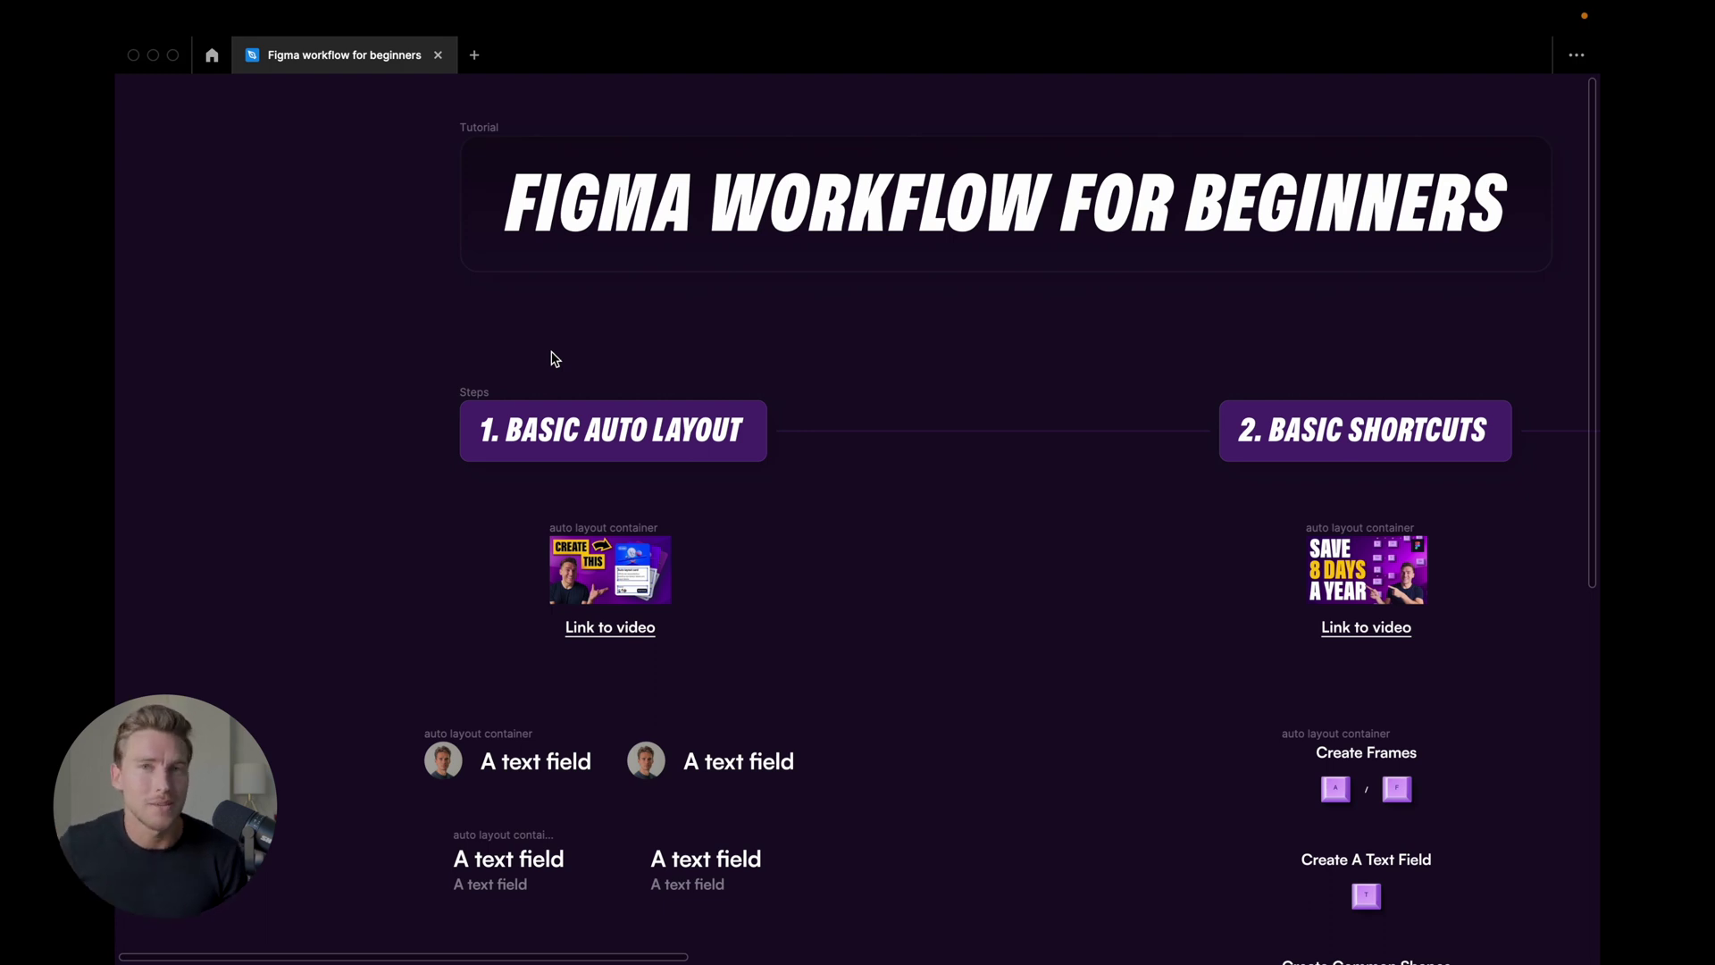
scroll(556, 373, "down", 2)
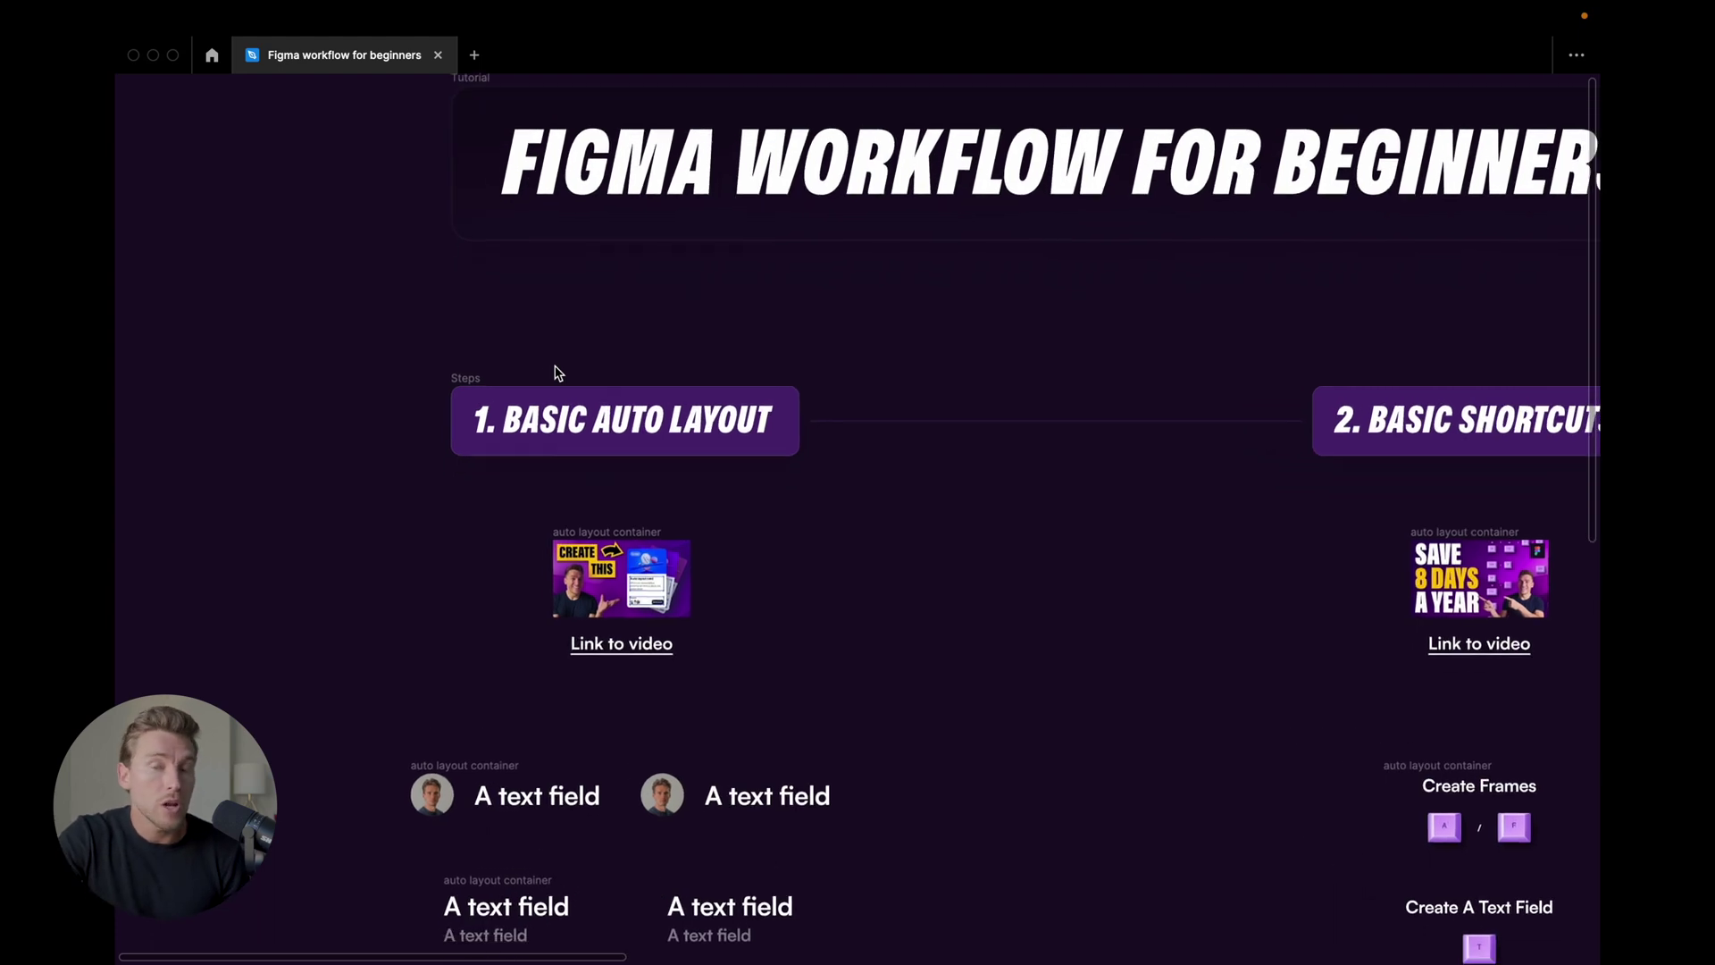
scroll(581, 318, "up", 3)
scroll(656, 241, "down", 3)
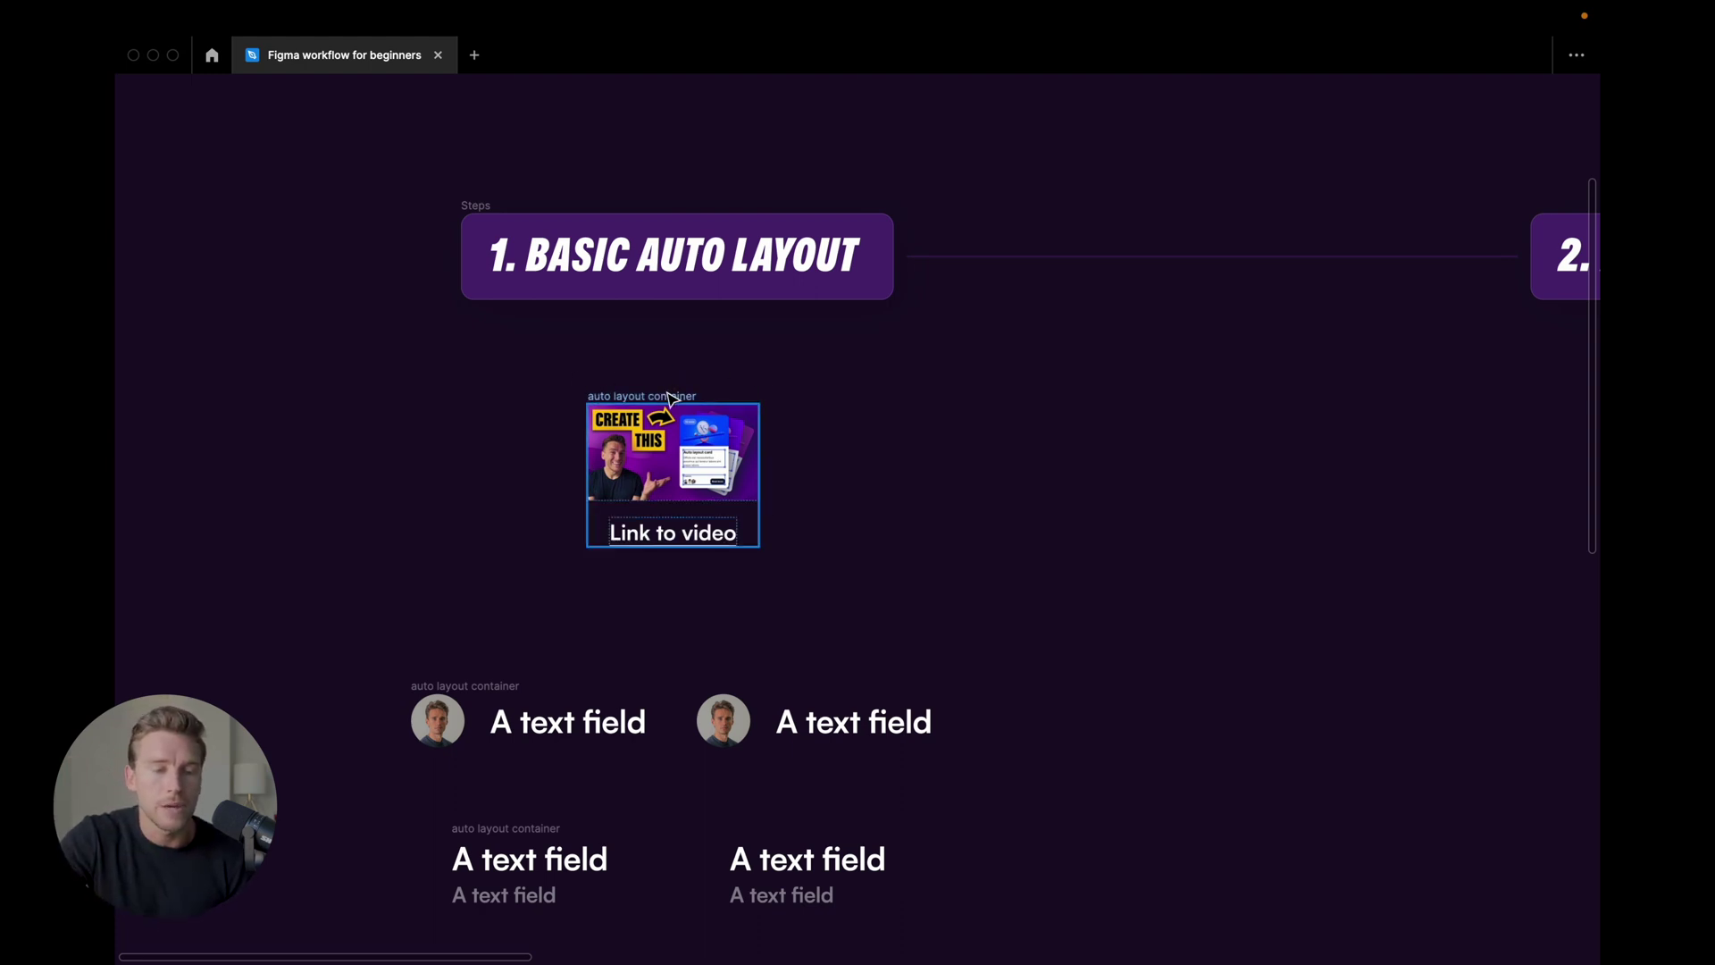
scroll(792, 387, "down", 3)
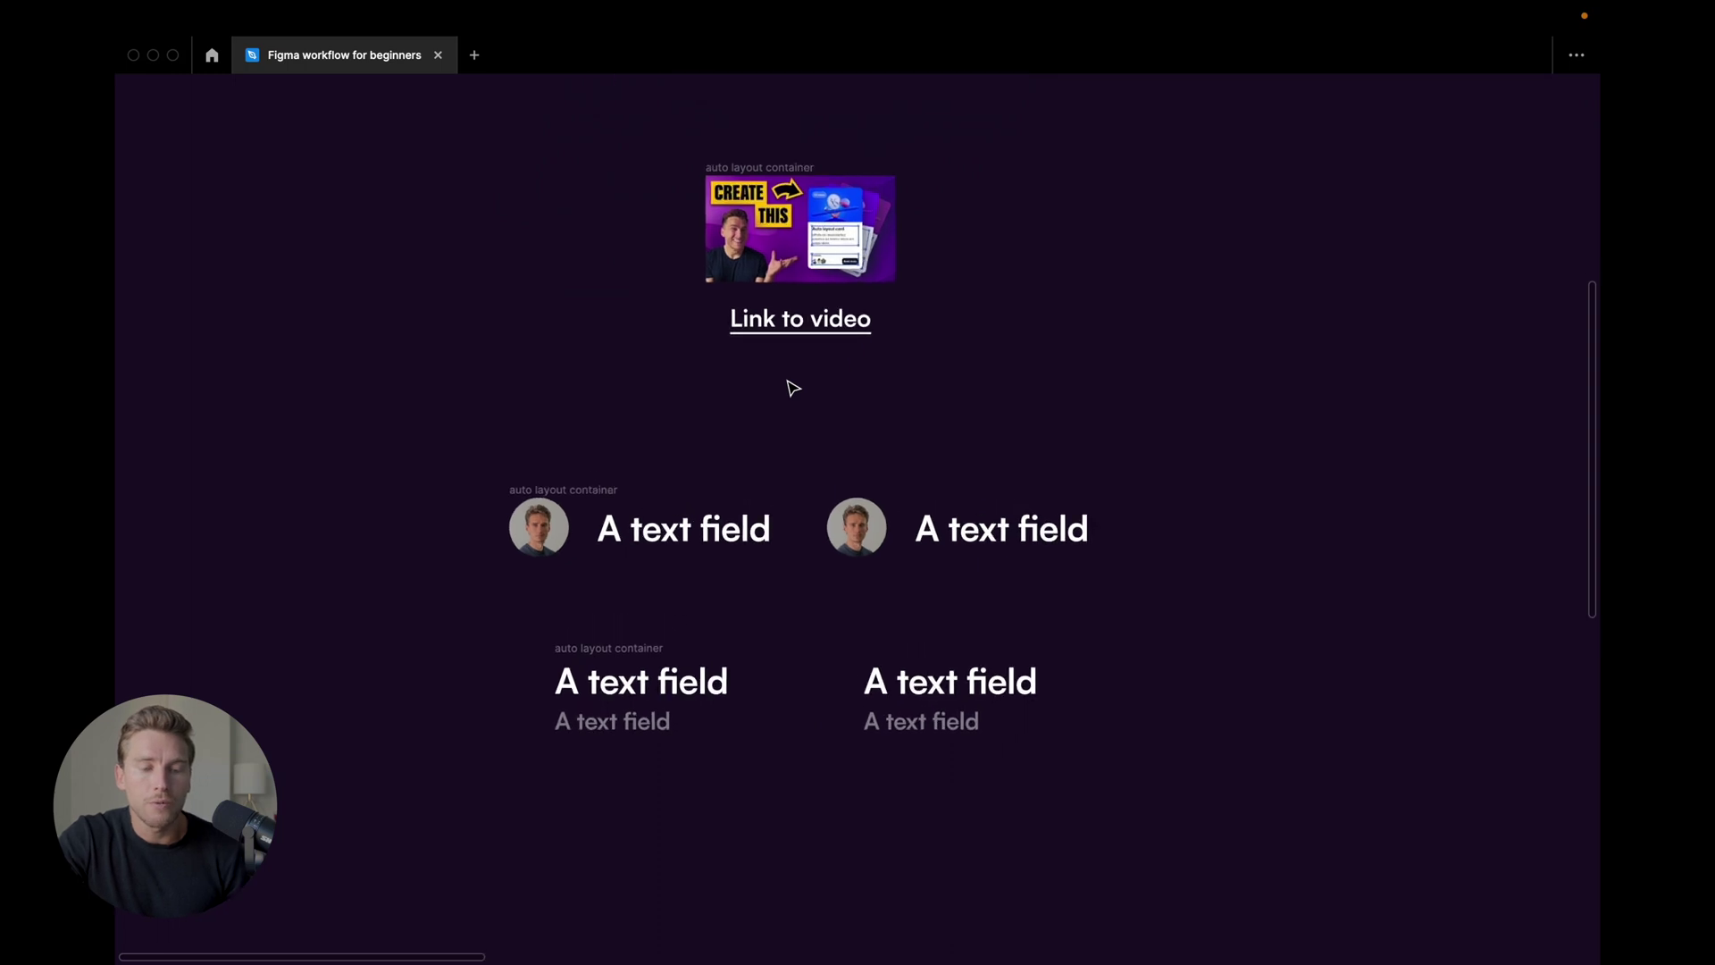
scroll(792, 387, "left", 2)
Step: Restore the editing panels and select the auto layout container and grouped row in turn
key("ctrl+backslash")
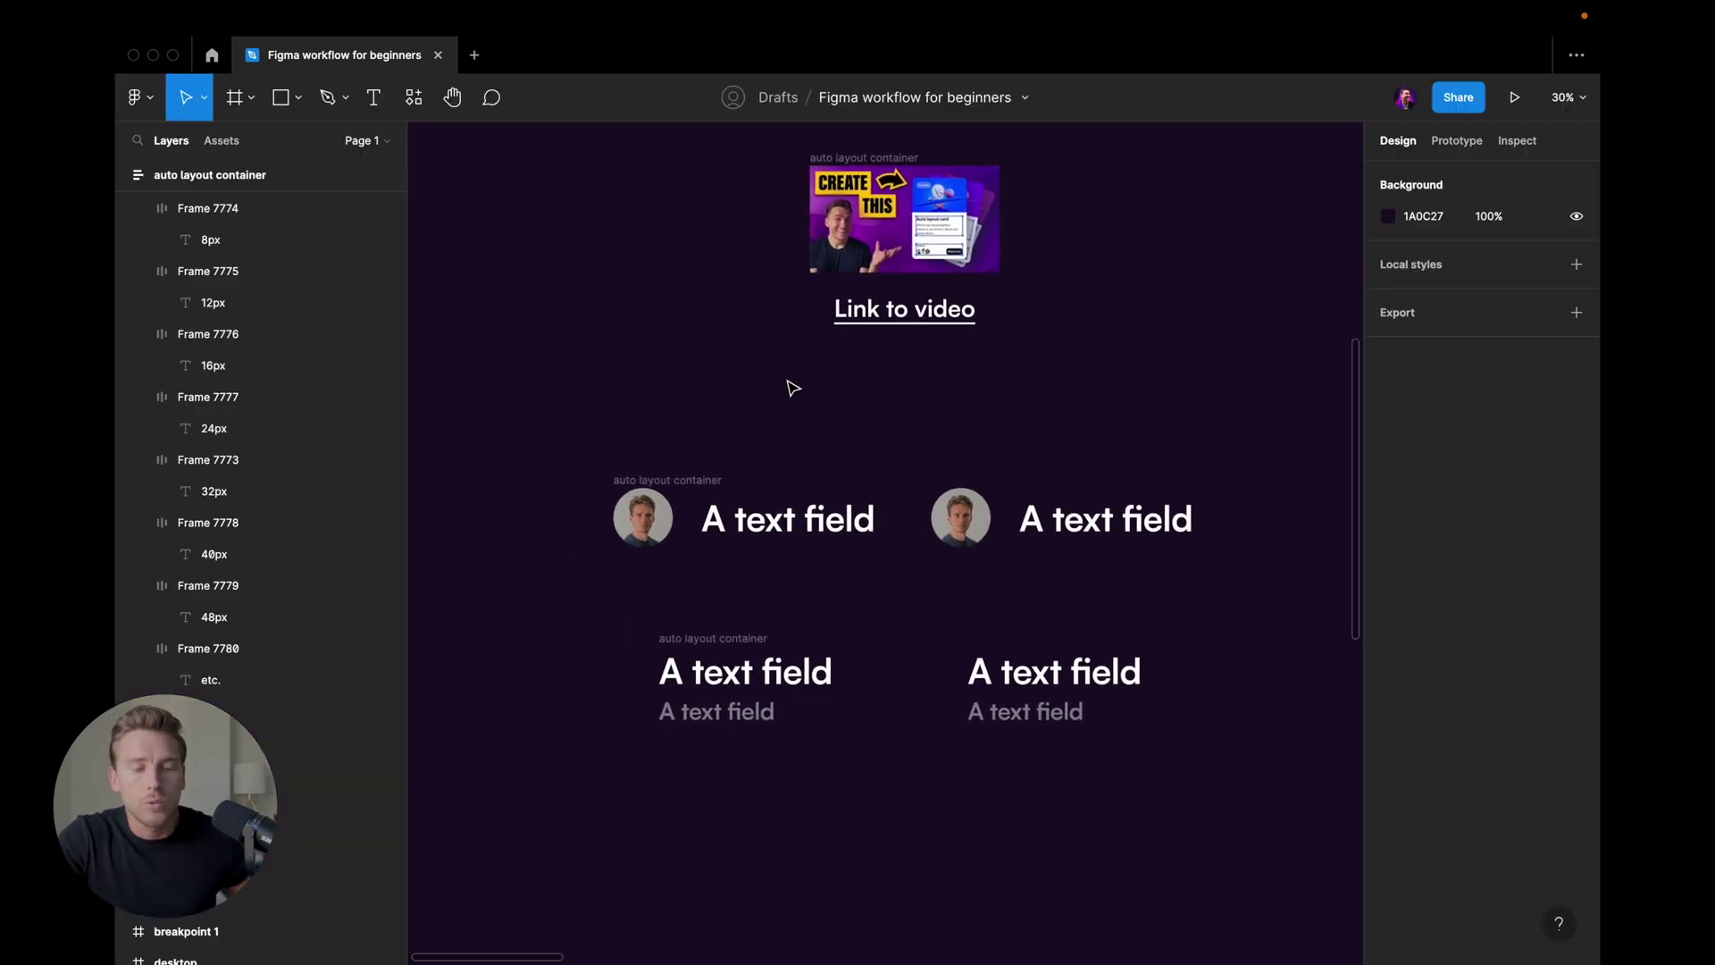
left_click(684, 473)
left_click(1087, 489)
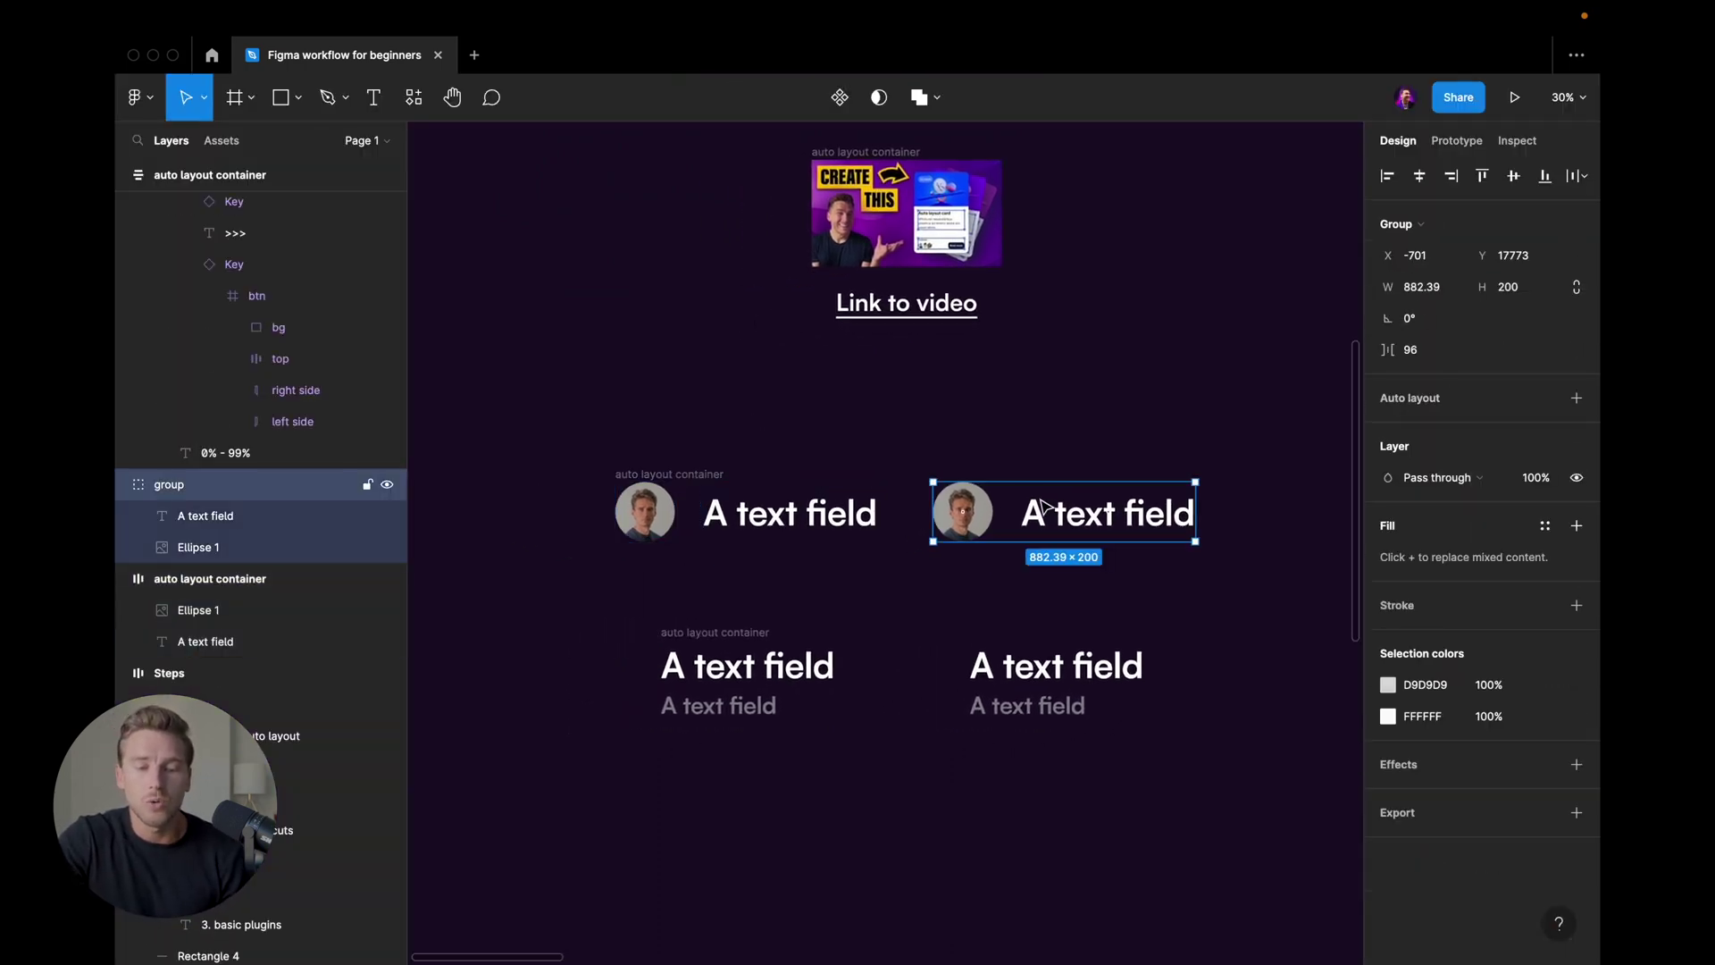
left_click(755, 507)
left_click(702, 475)
key("Escape")
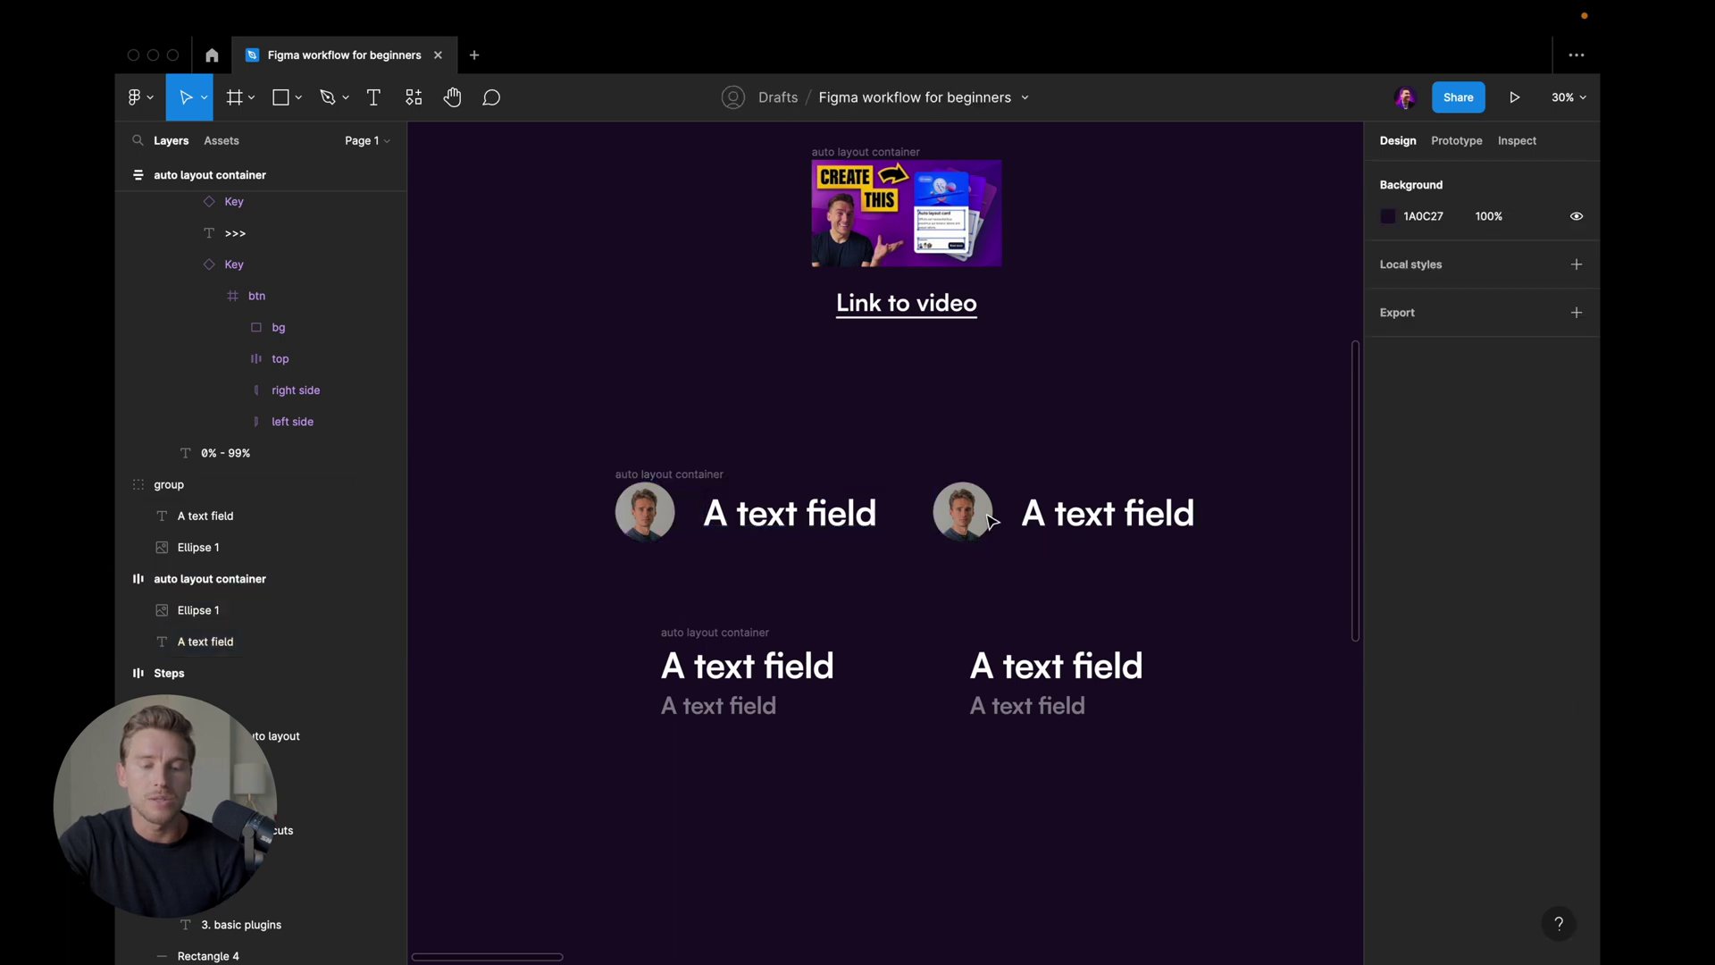
Step: Compare the avatar and text inside the auto layout container with those in the plain group
left_click(690, 474)
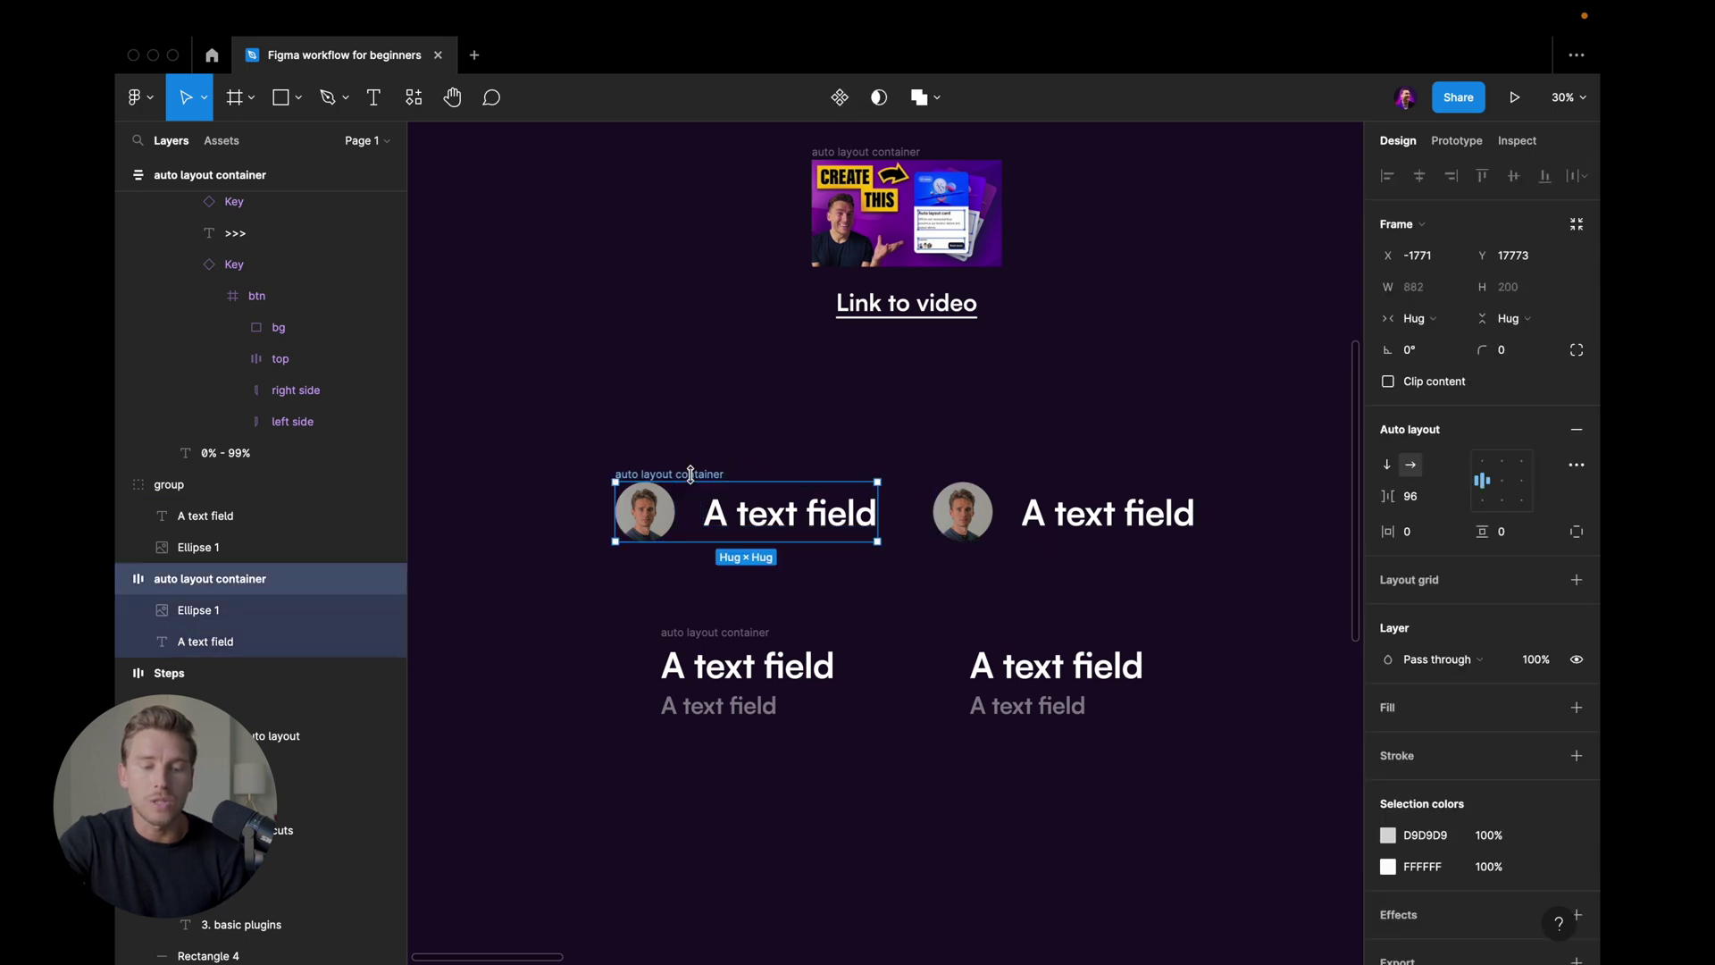
left_click(660, 520)
left_click(768, 520)
left_click(980, 525)
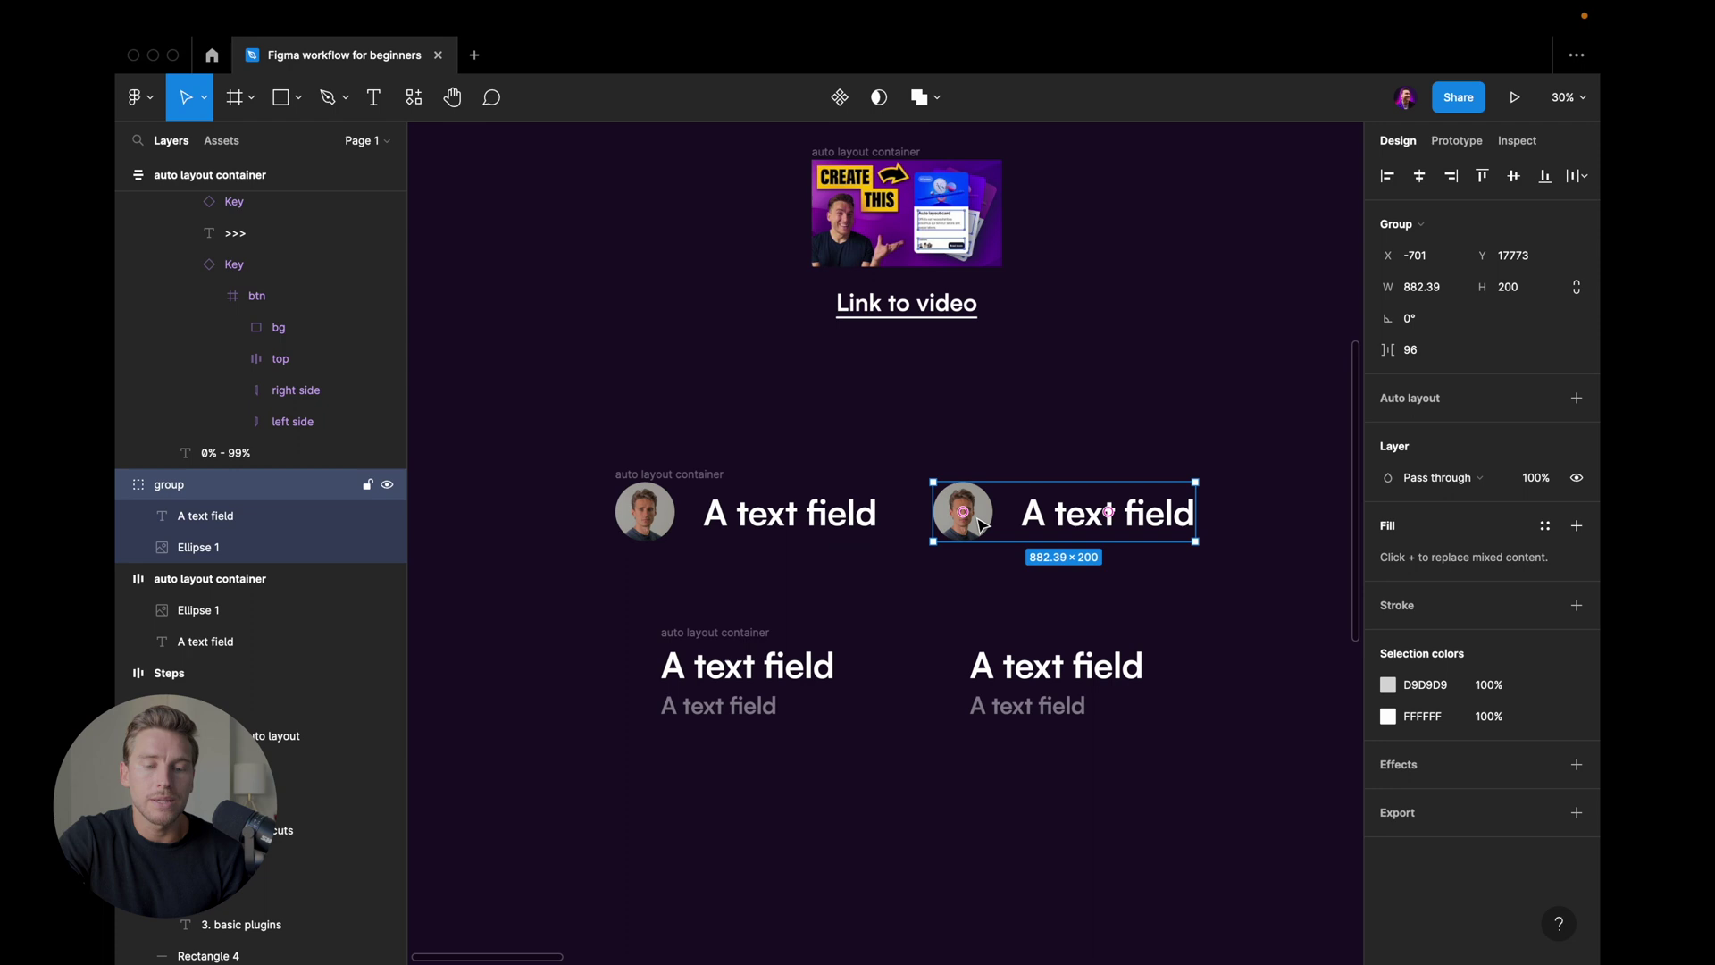
left_click(980, 524)
left_click(1027, 509)
left_click(949, 456)
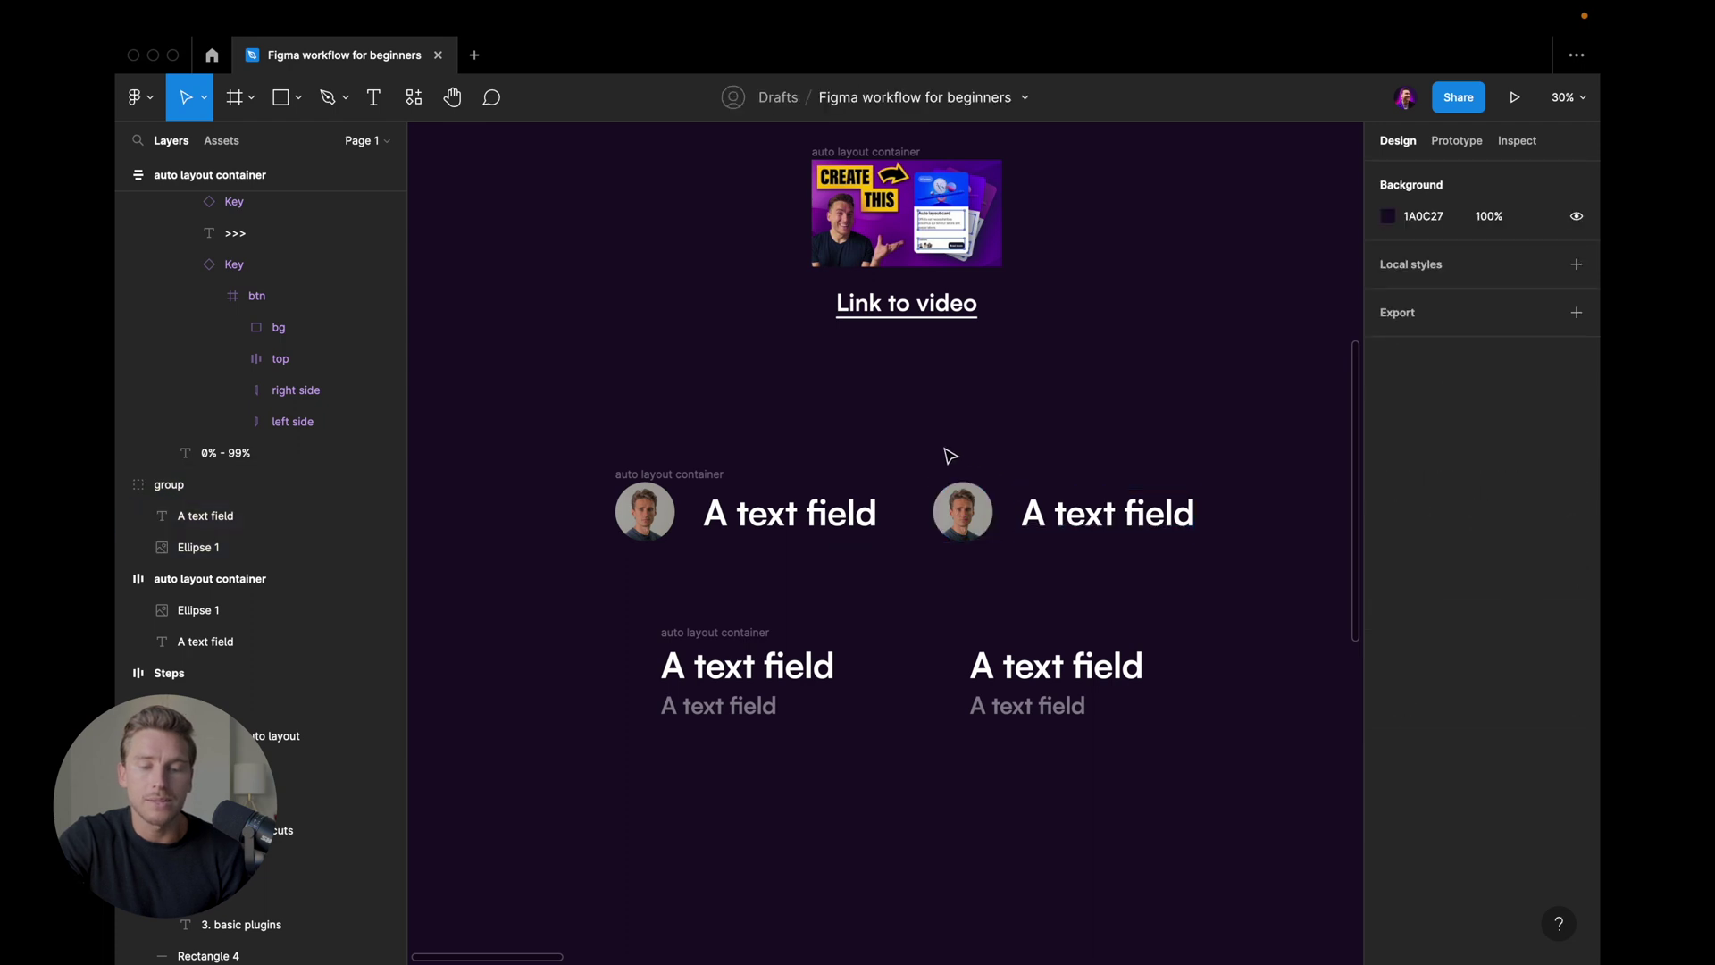
Step: Nudge the grouped row's text field and avatar circle slightly to contrast with auto layout
left_click(990, 518)
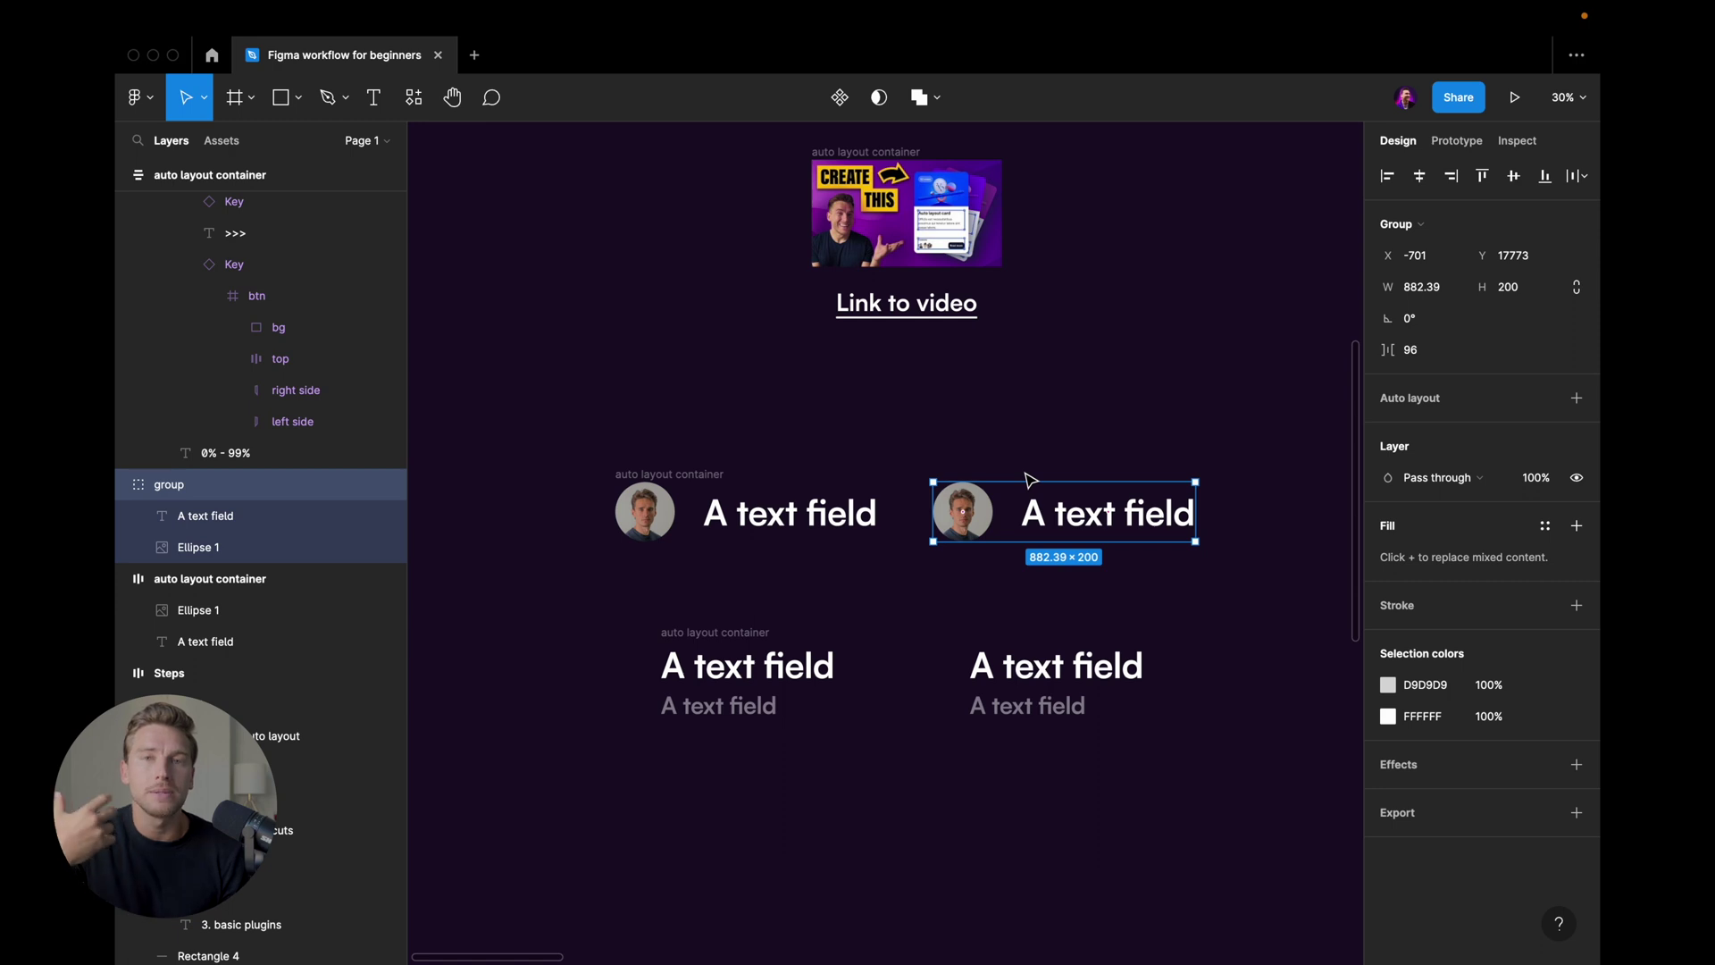
left_click(683, 480)
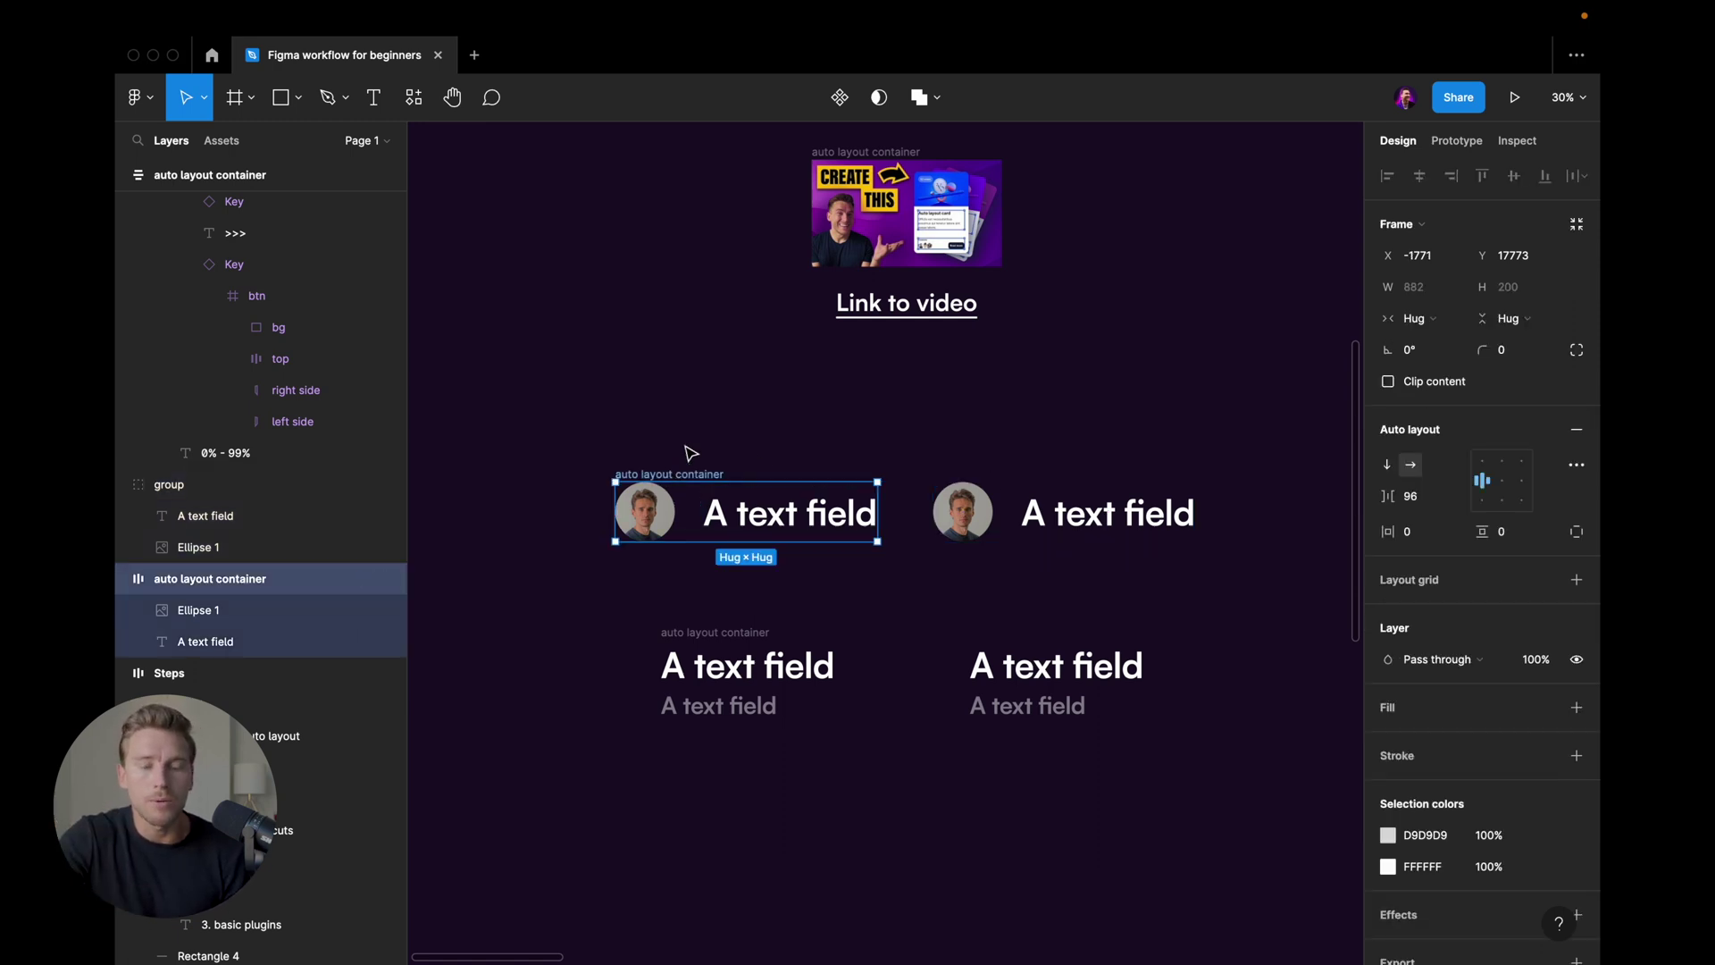
left_click(763, 442)
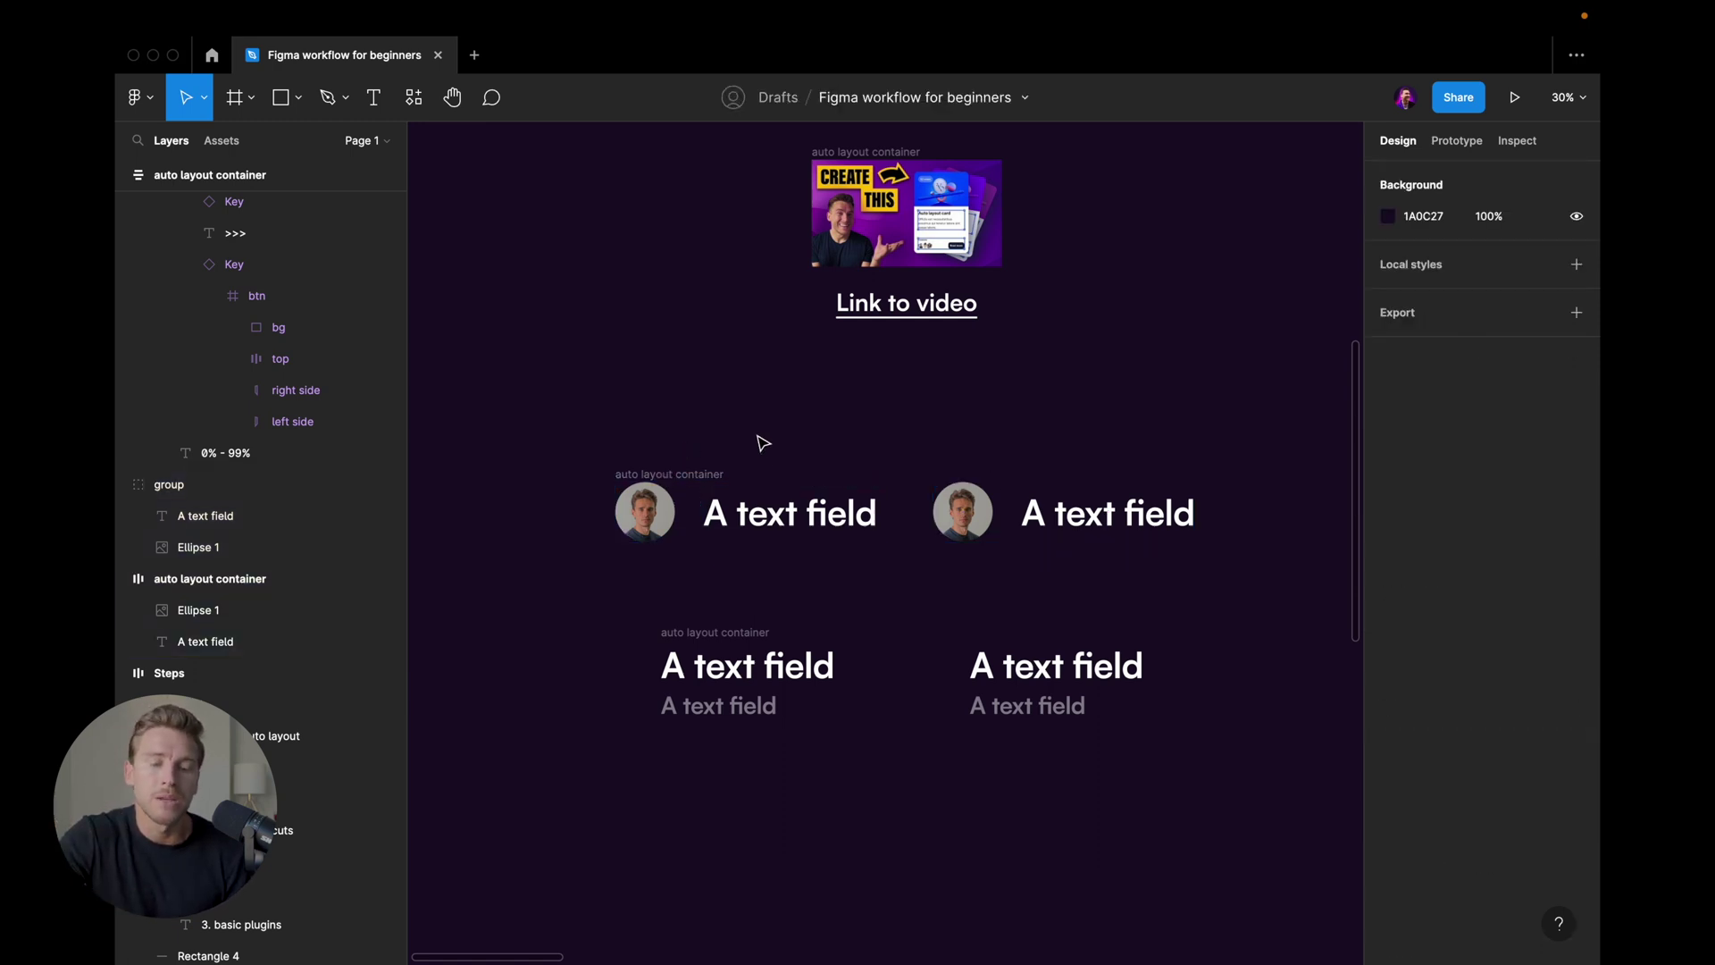
left_click(711, 476)
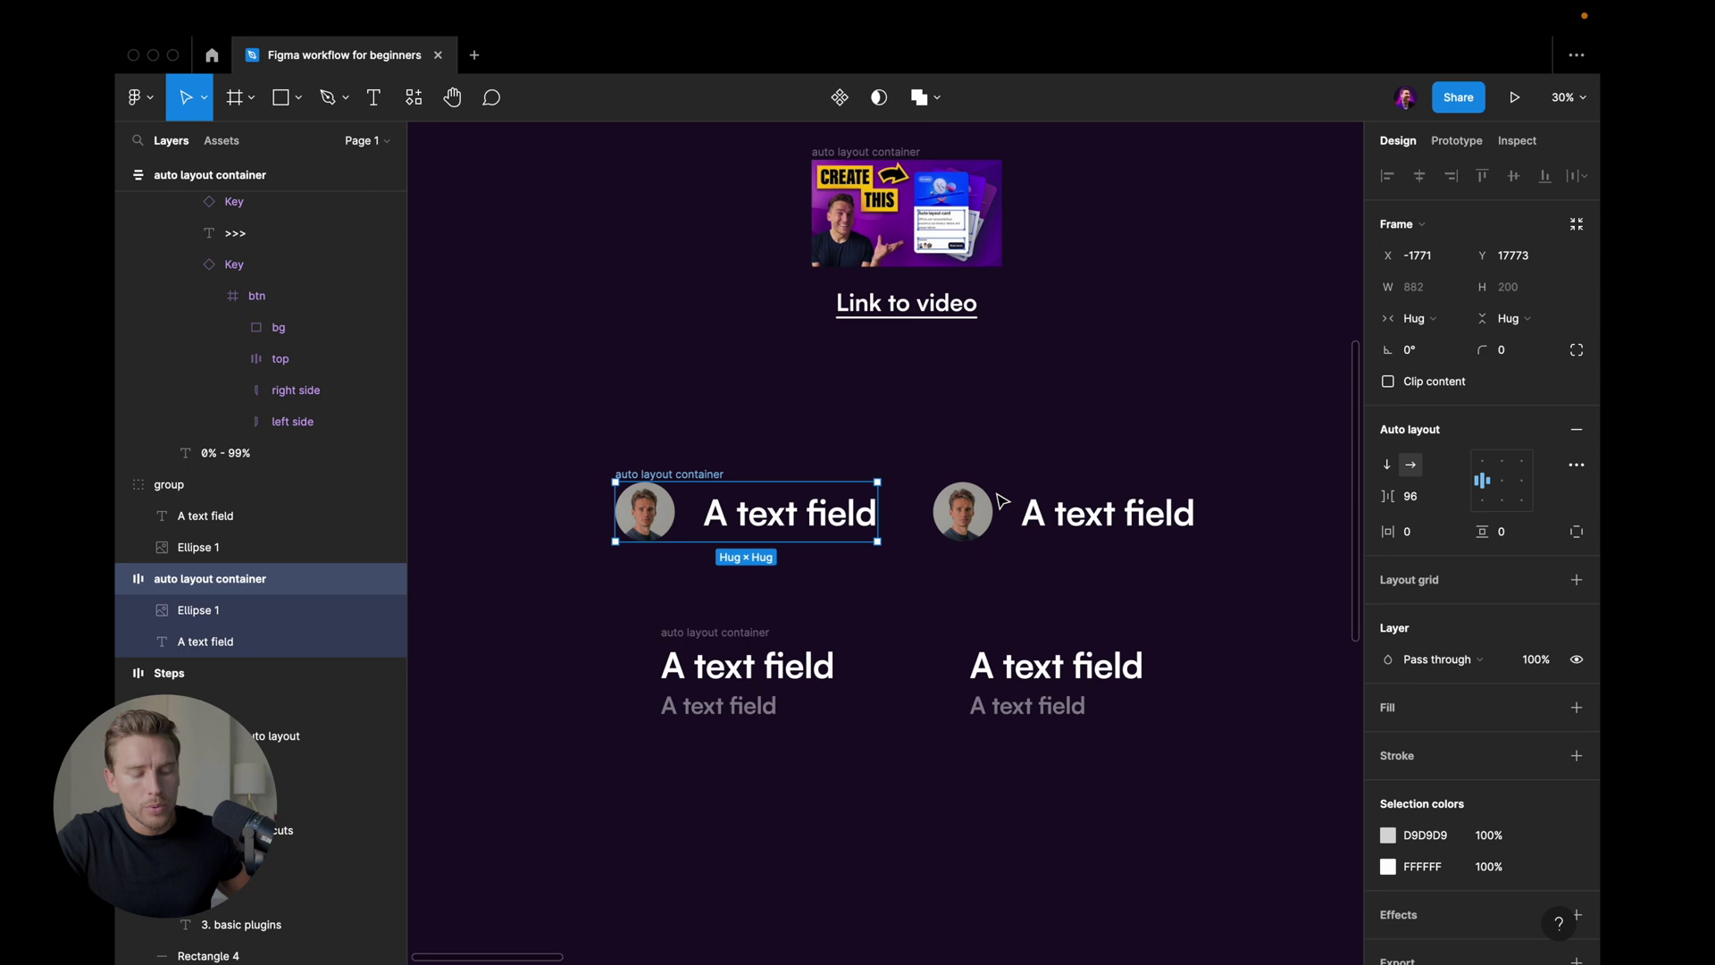
left_click(1085, 514)
left_click(1098, 518)
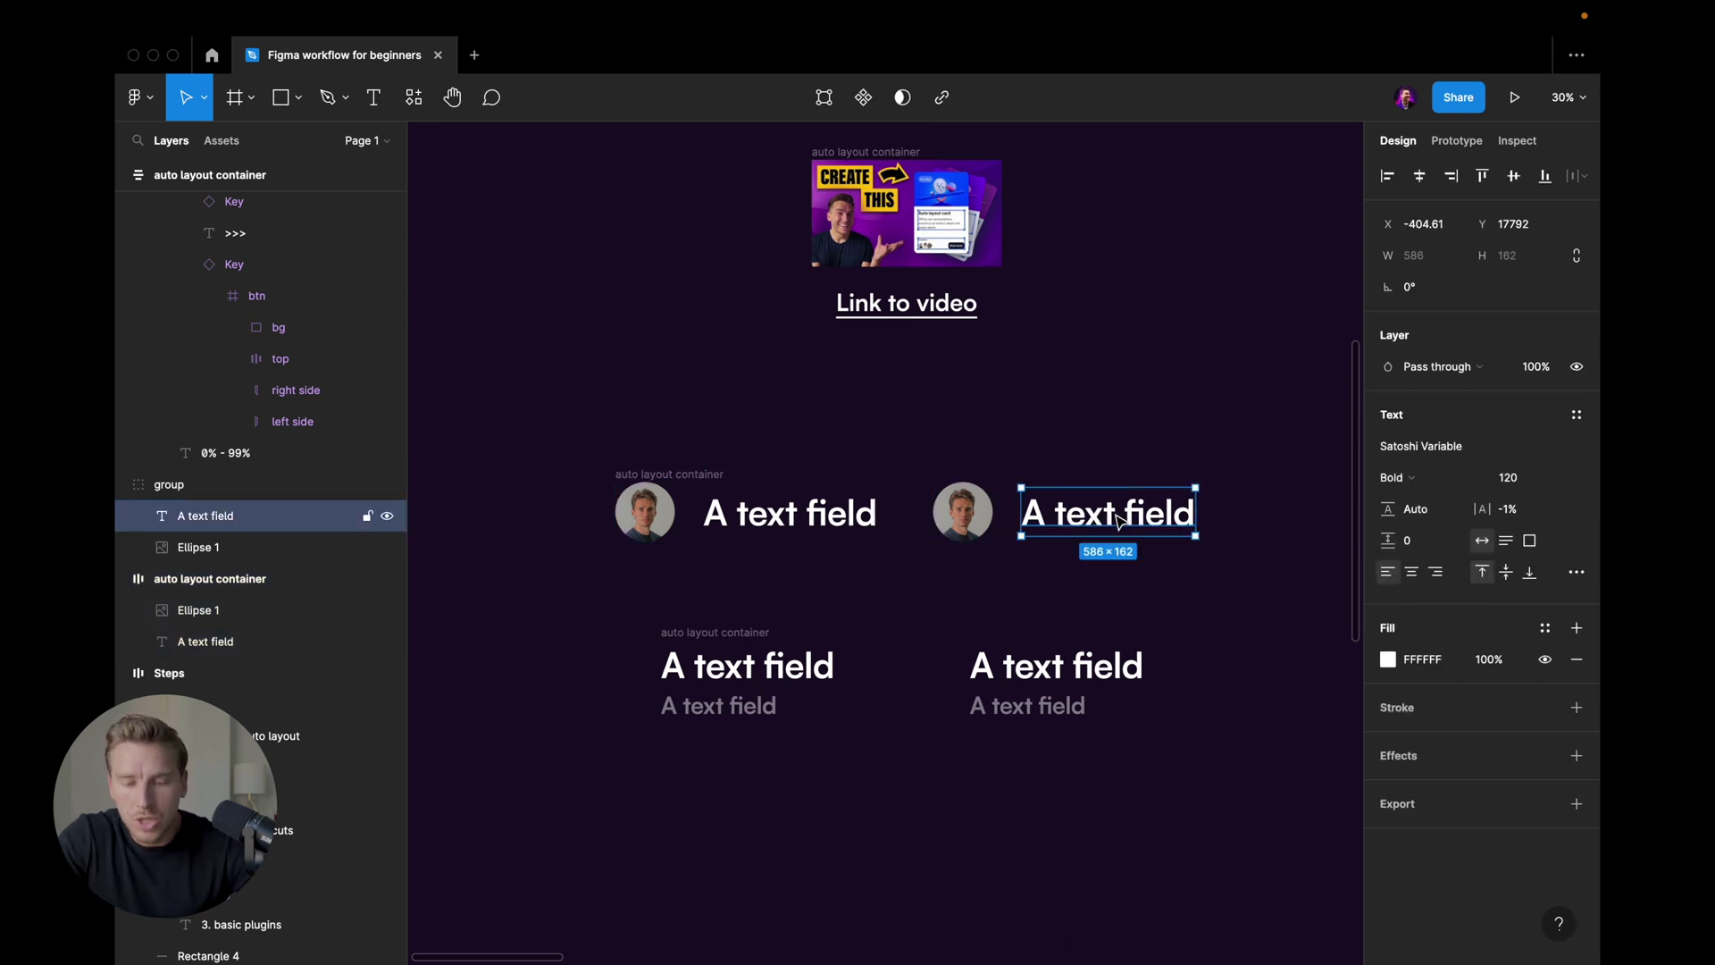
mouse_move(1114, 521)
left_mouse_down()
mouse_move(1122, 503)
mouse_move(1109, 521)
left_mouse_up()
left_click_drag(965, 513, 969, 516)
left_click(1035, 487)
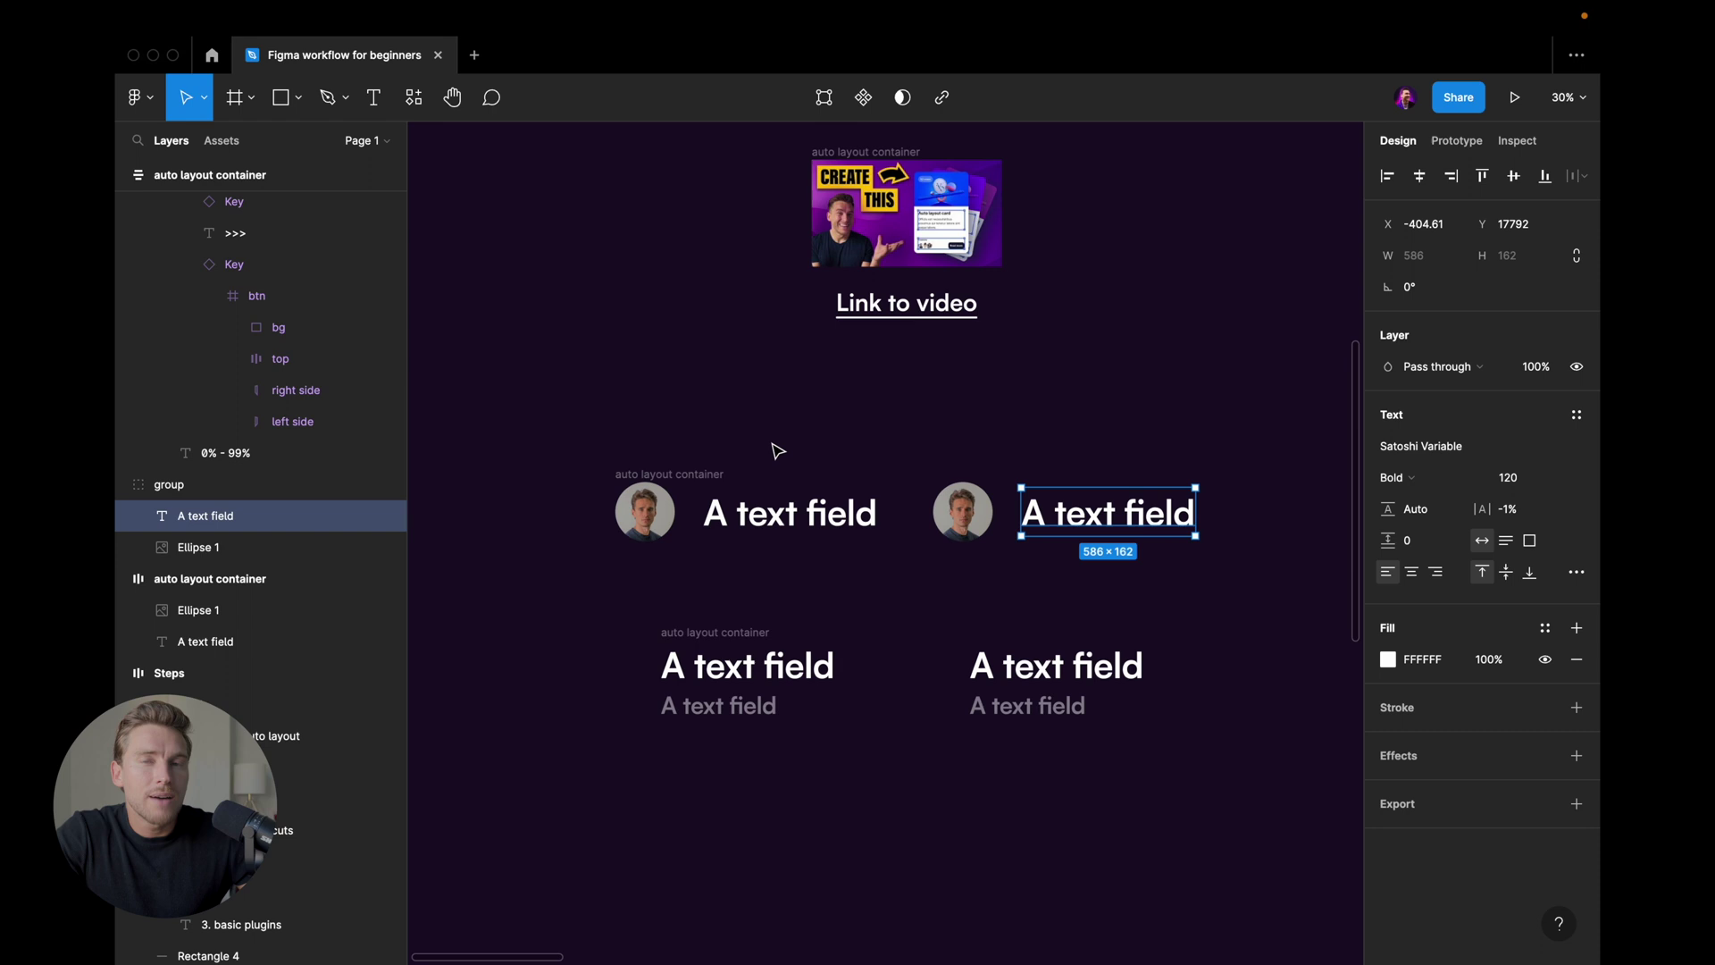
Step: Try centre and right-centre alignment on the avatar-and-text auto layout container
left_click(689, 469)
scroll(689, 472, "up", 3)
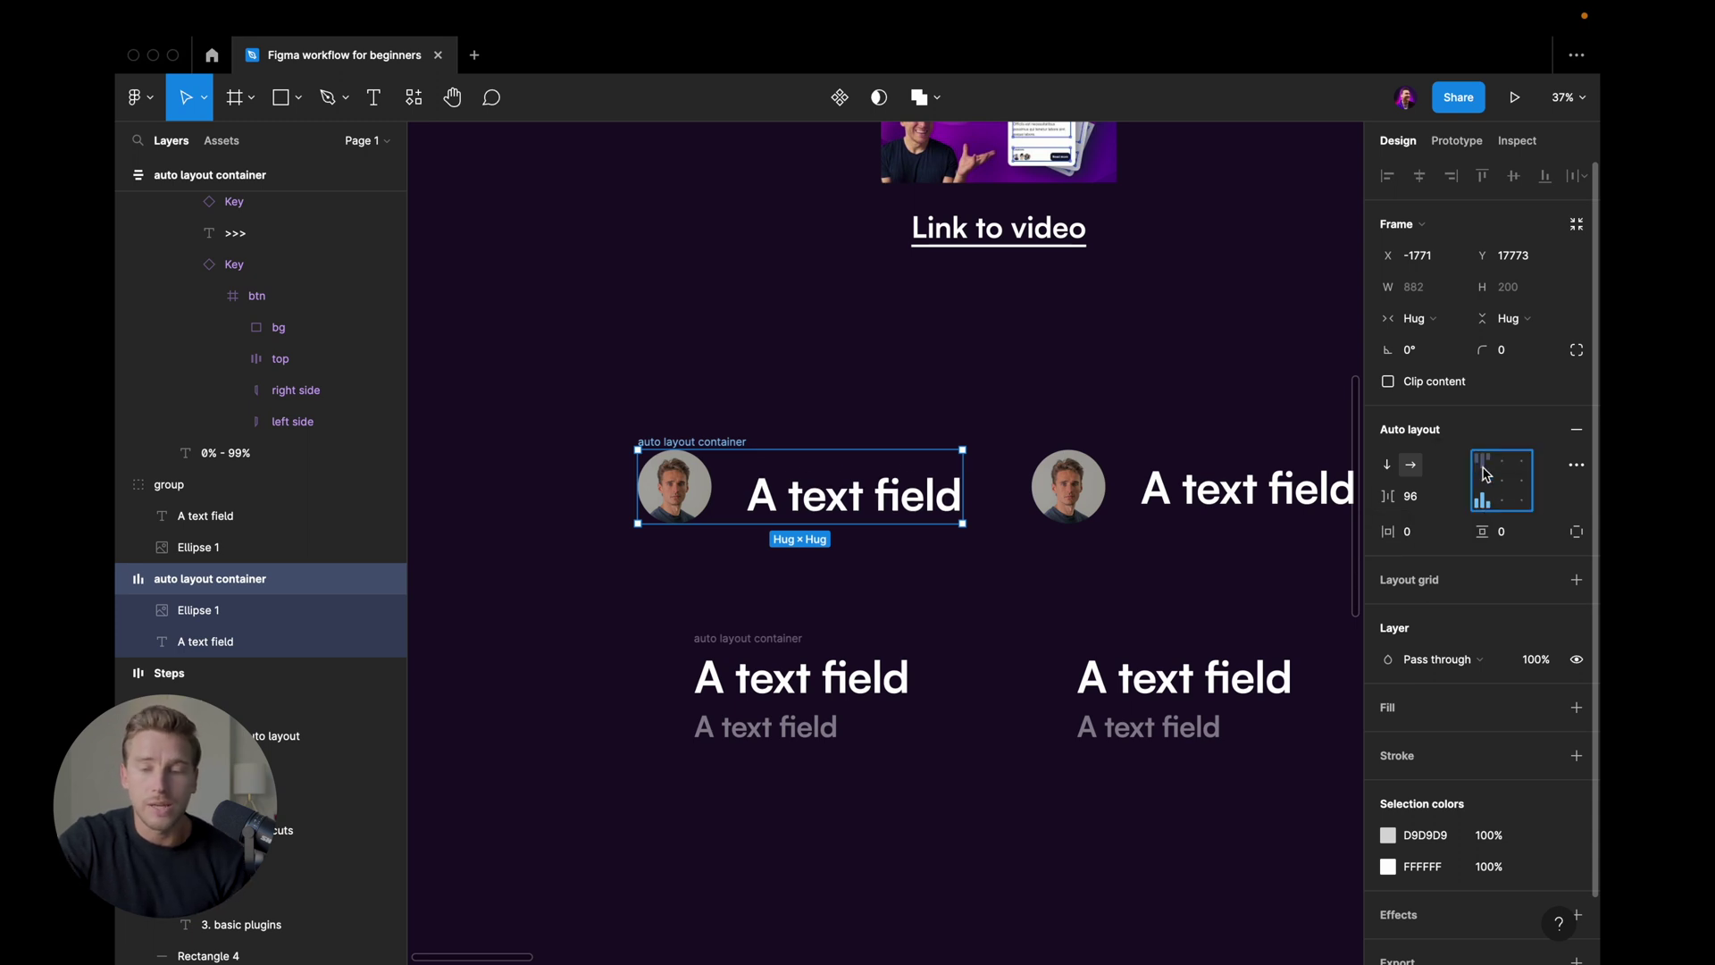
left_click(1505, 483)
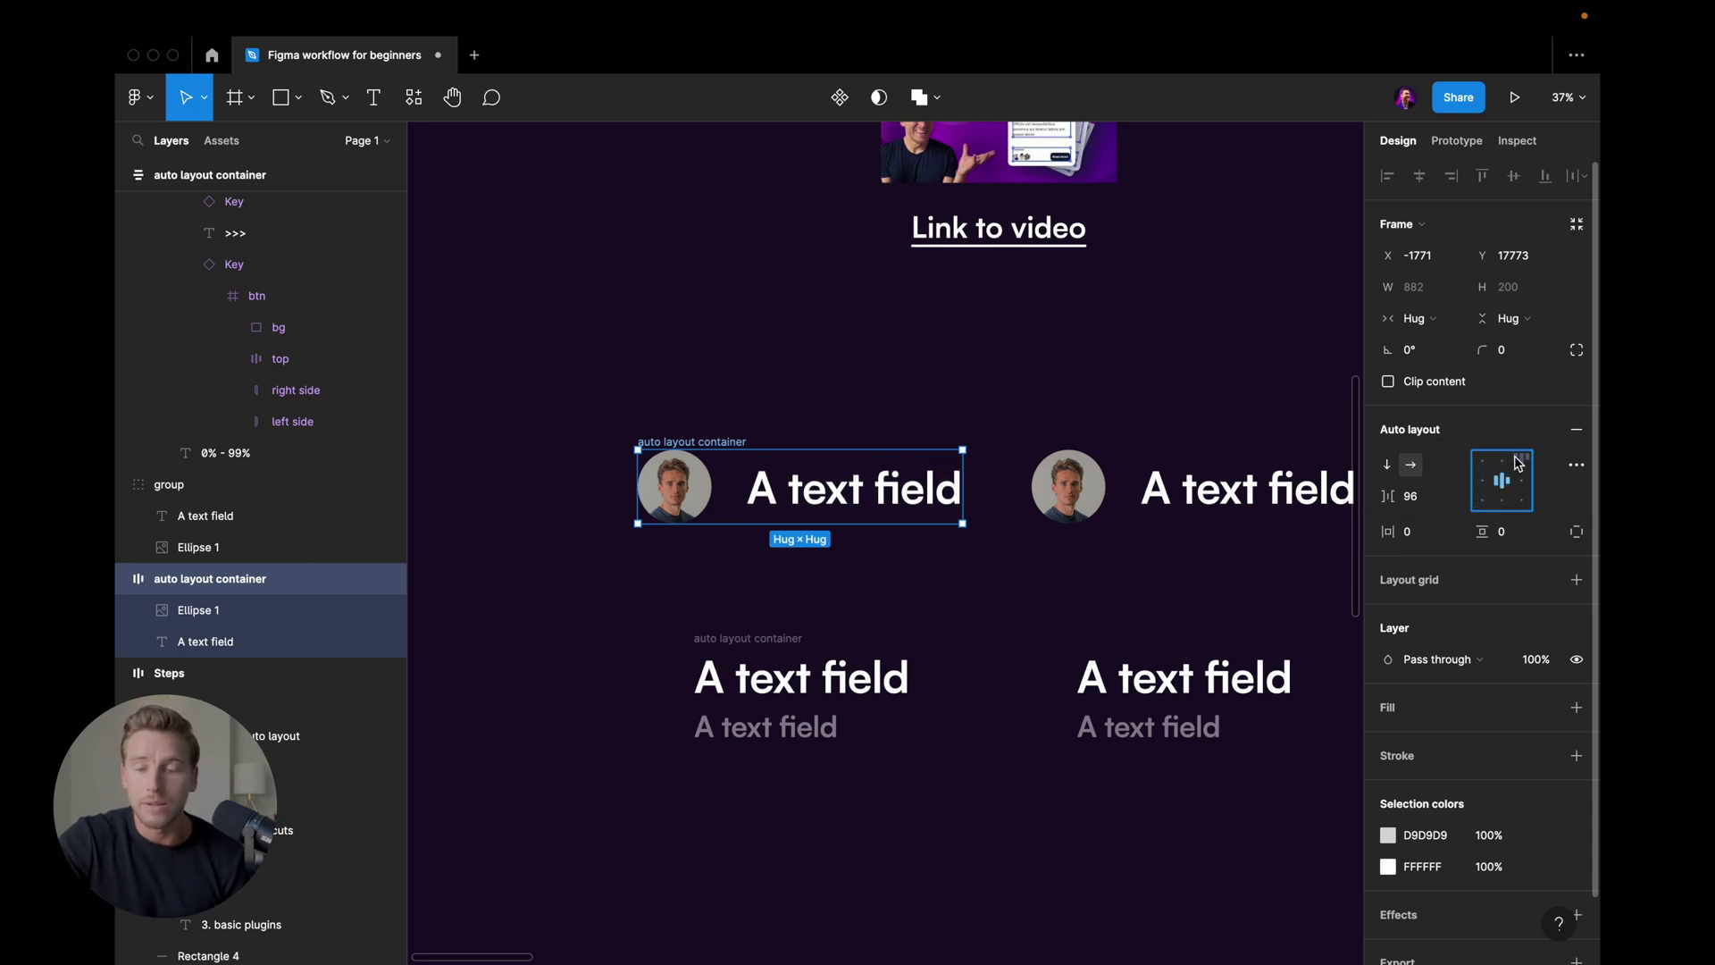
left_click(1522, 484)
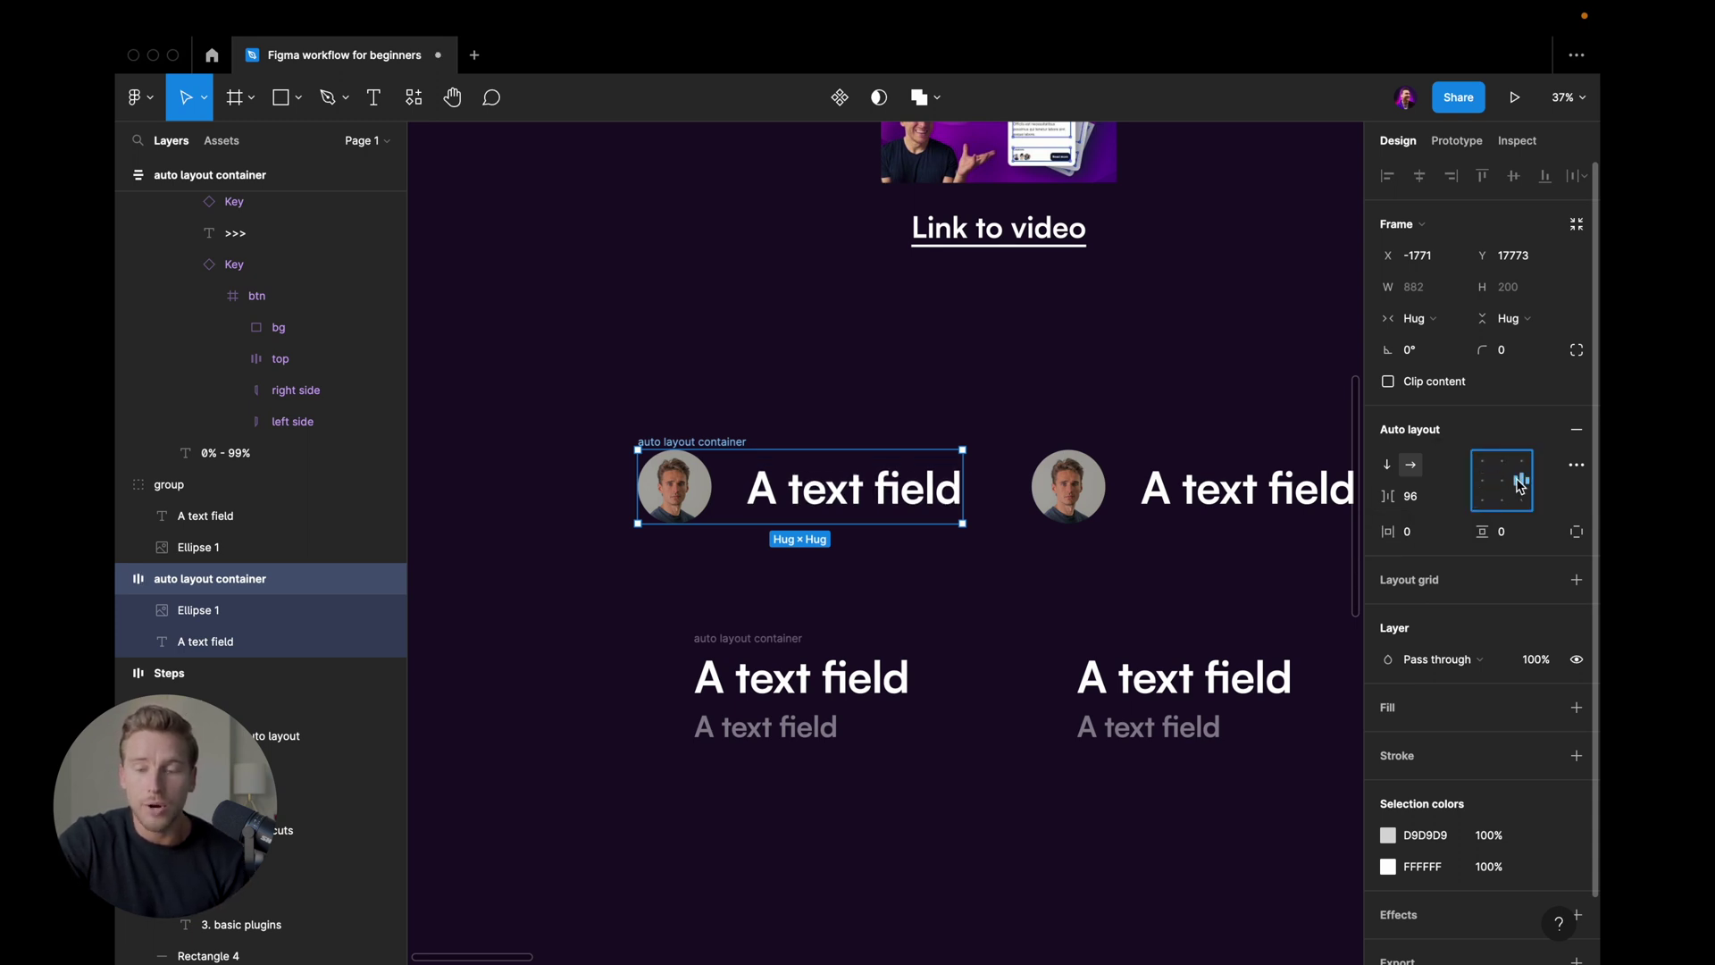
Step: Toggle the container between vertical and horizontal stacking, ending horizontal, and set its gap to 80
left_click(1388, 467)
left_click(1410, 466)
left_click(1388, 466)
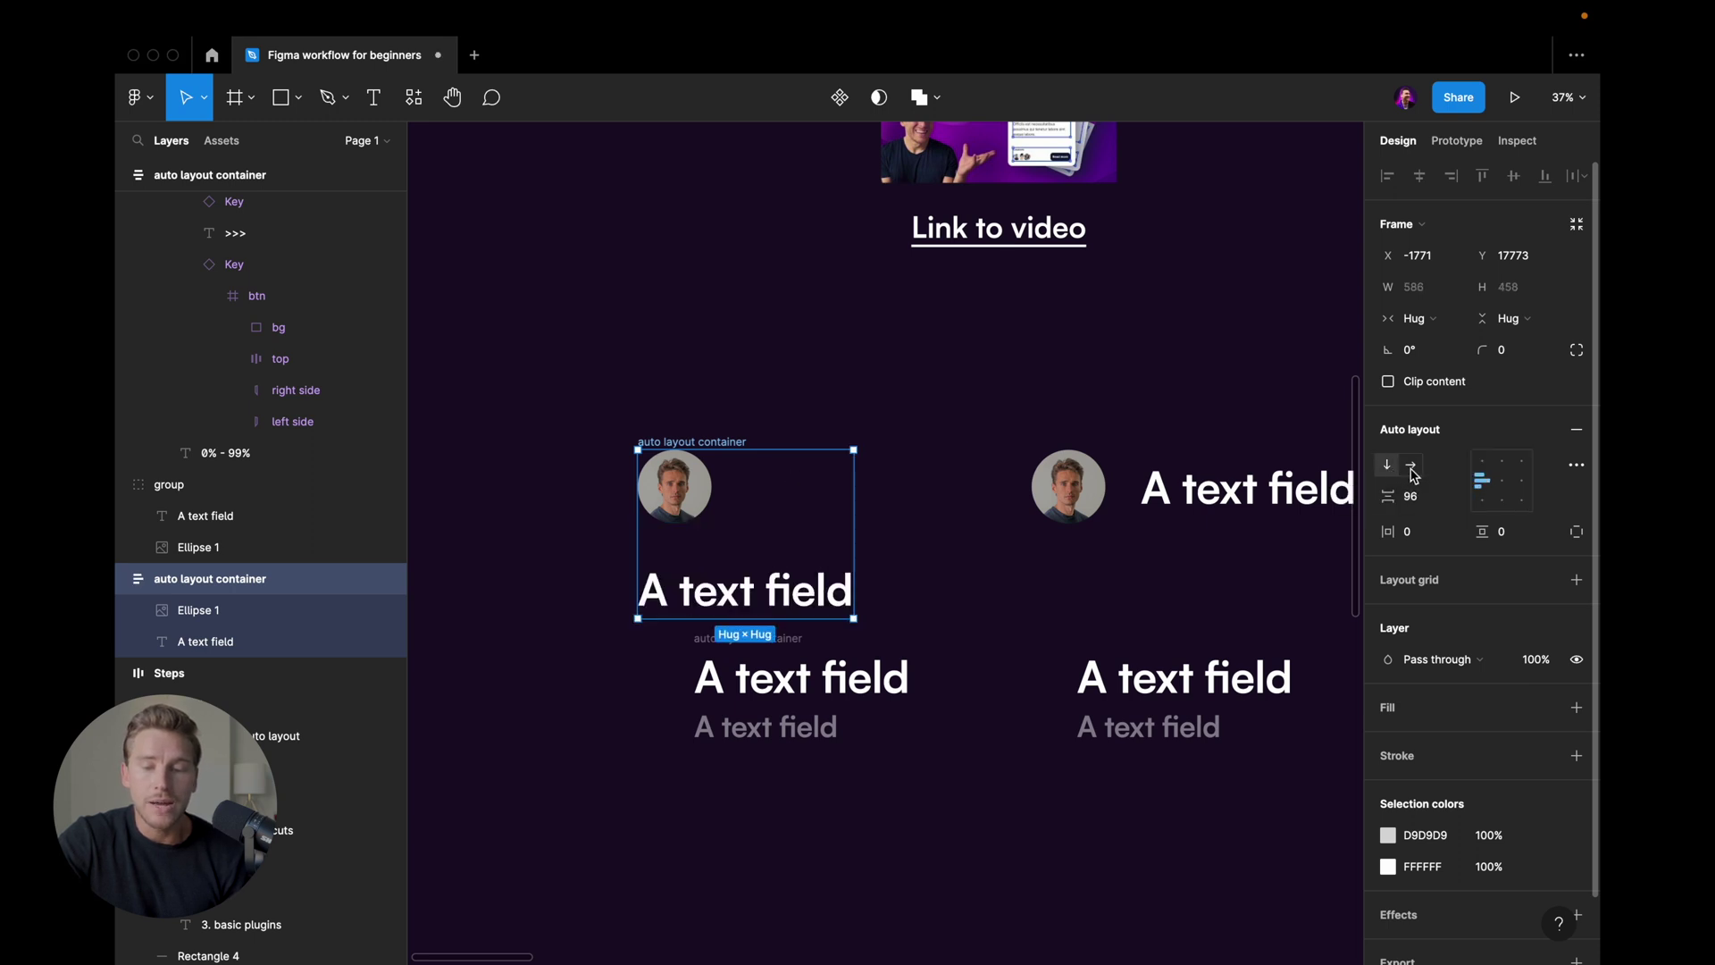
left_click(1411, 466)
left_click(1414, 505)
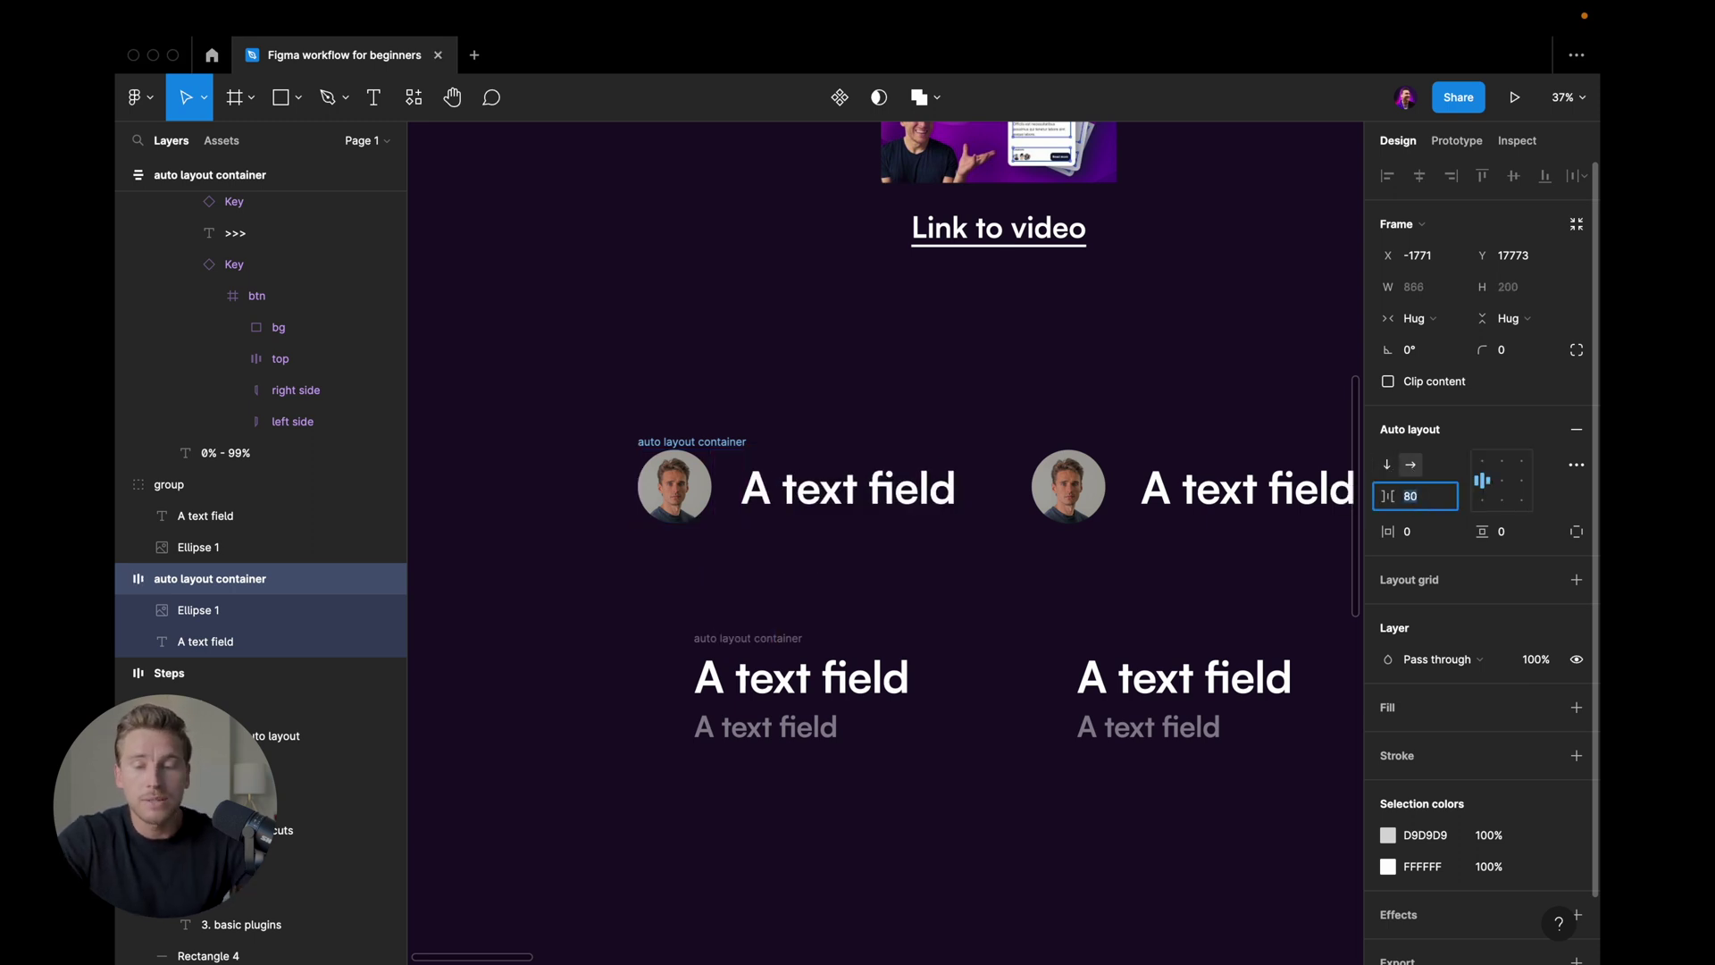
left_click(759, 638)
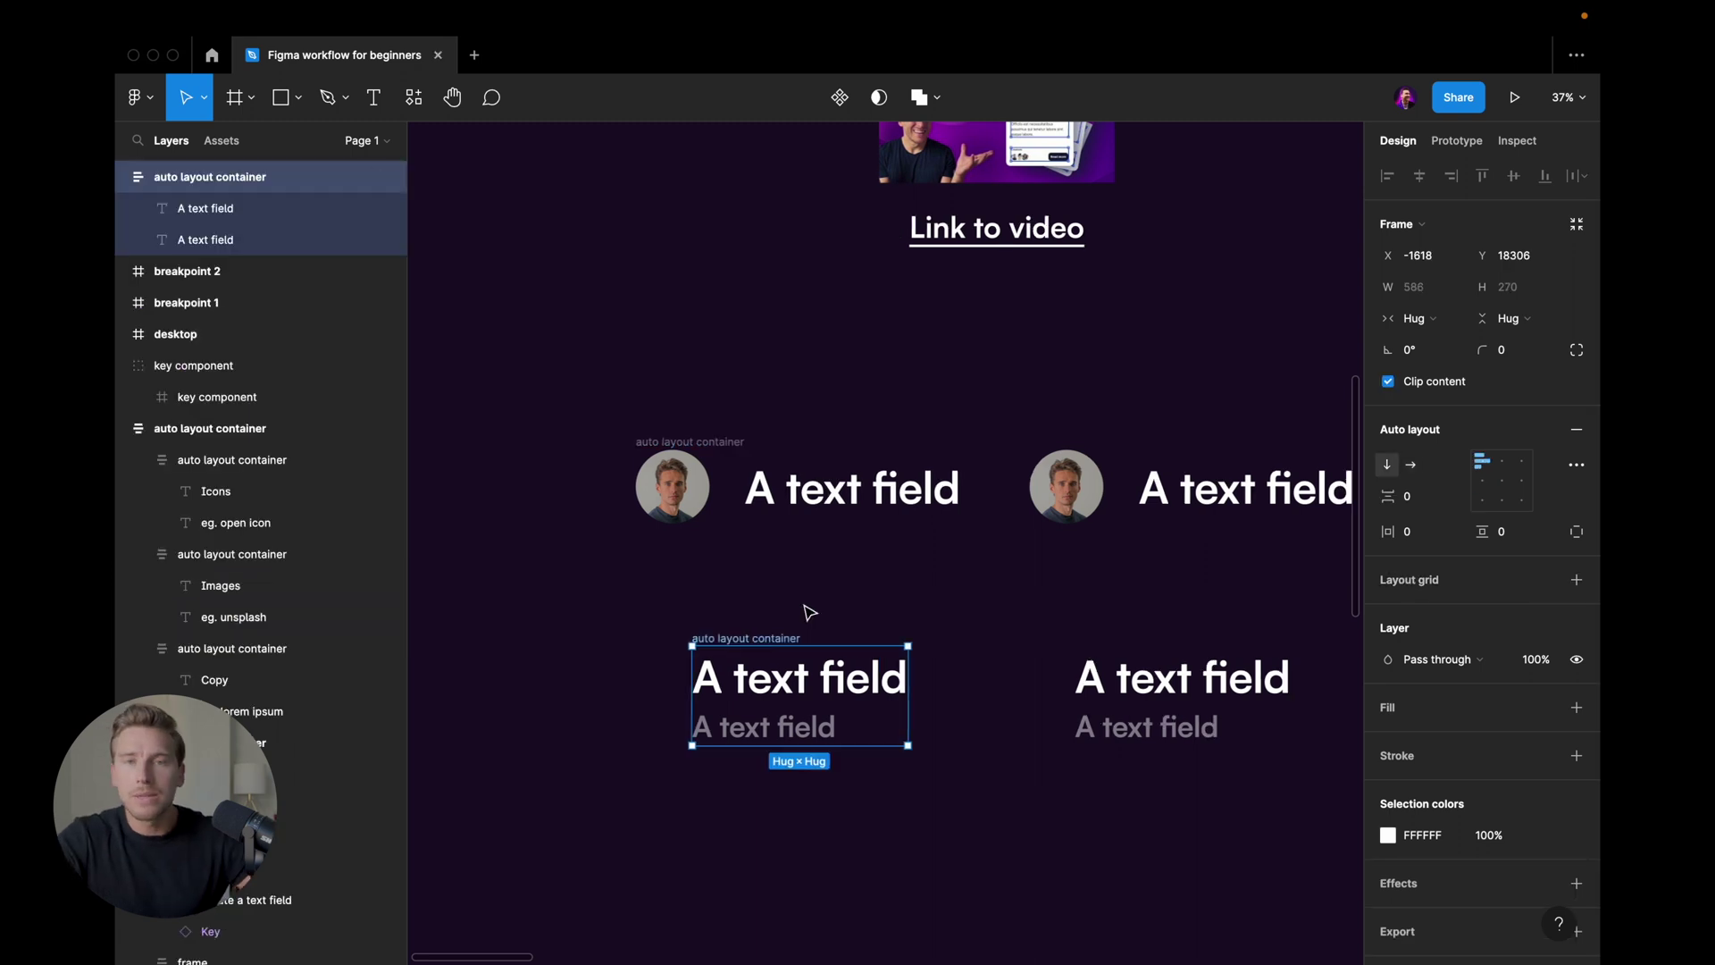
scroll(807, 604, "right", 3)
scroll(808, 605, "down", 2)
scroll(802, 591, "down", 1)
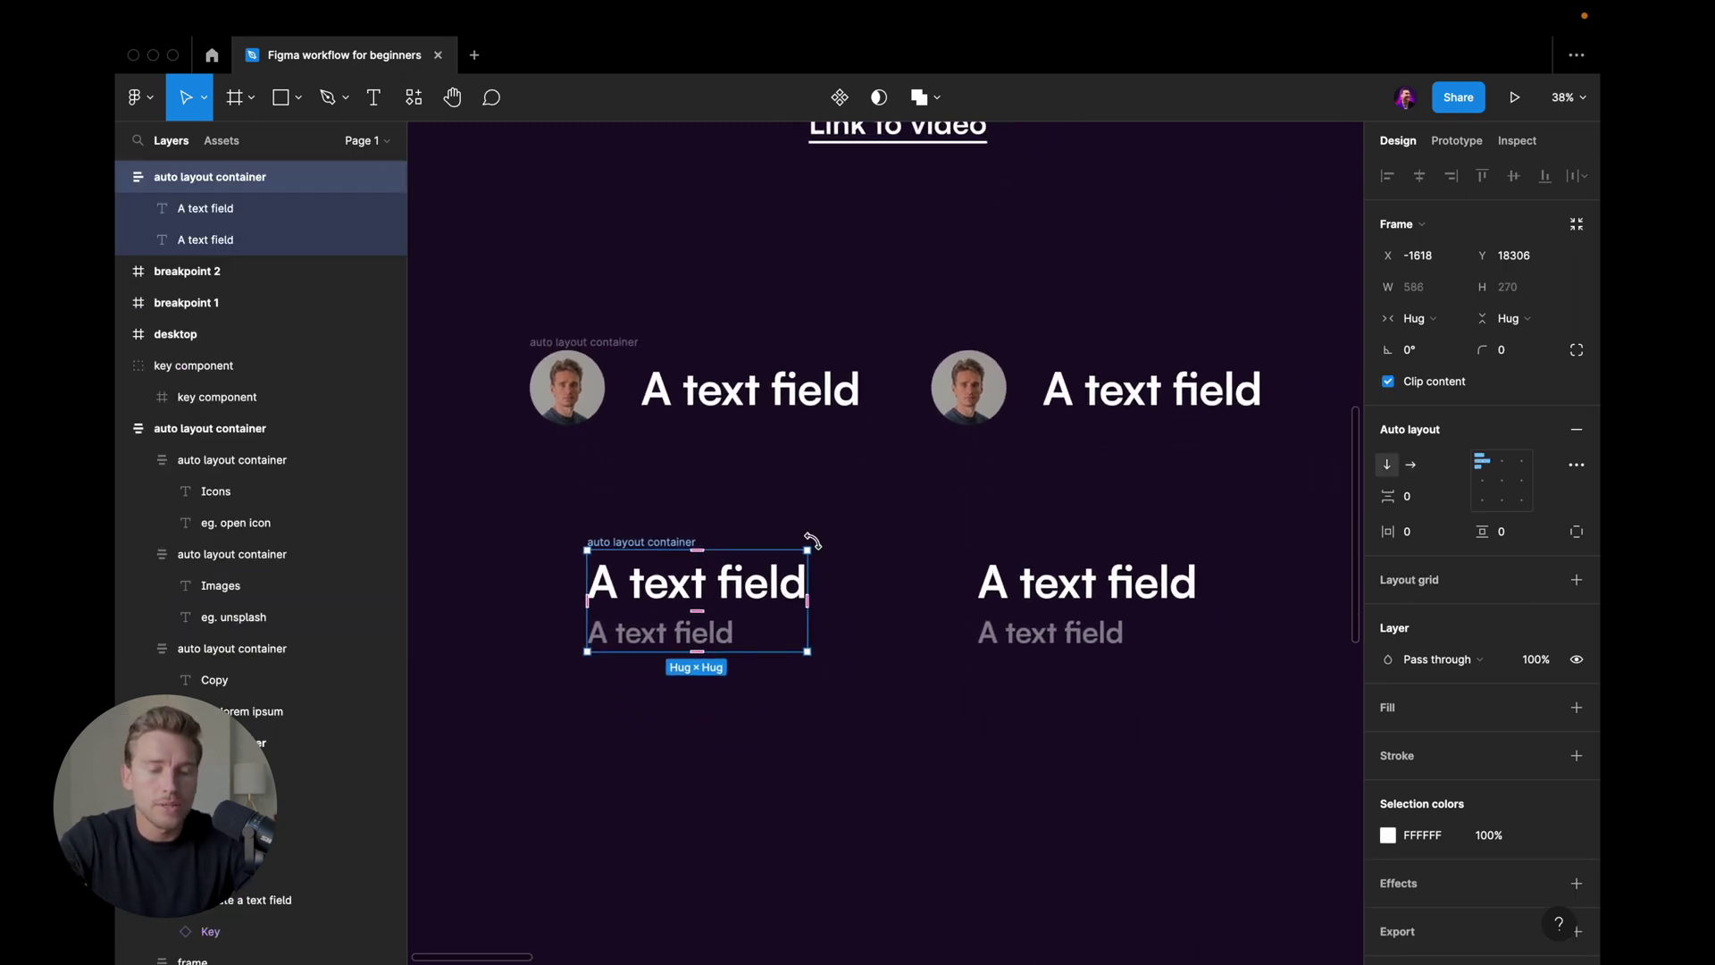
scroll(803, 536, "up", 1)
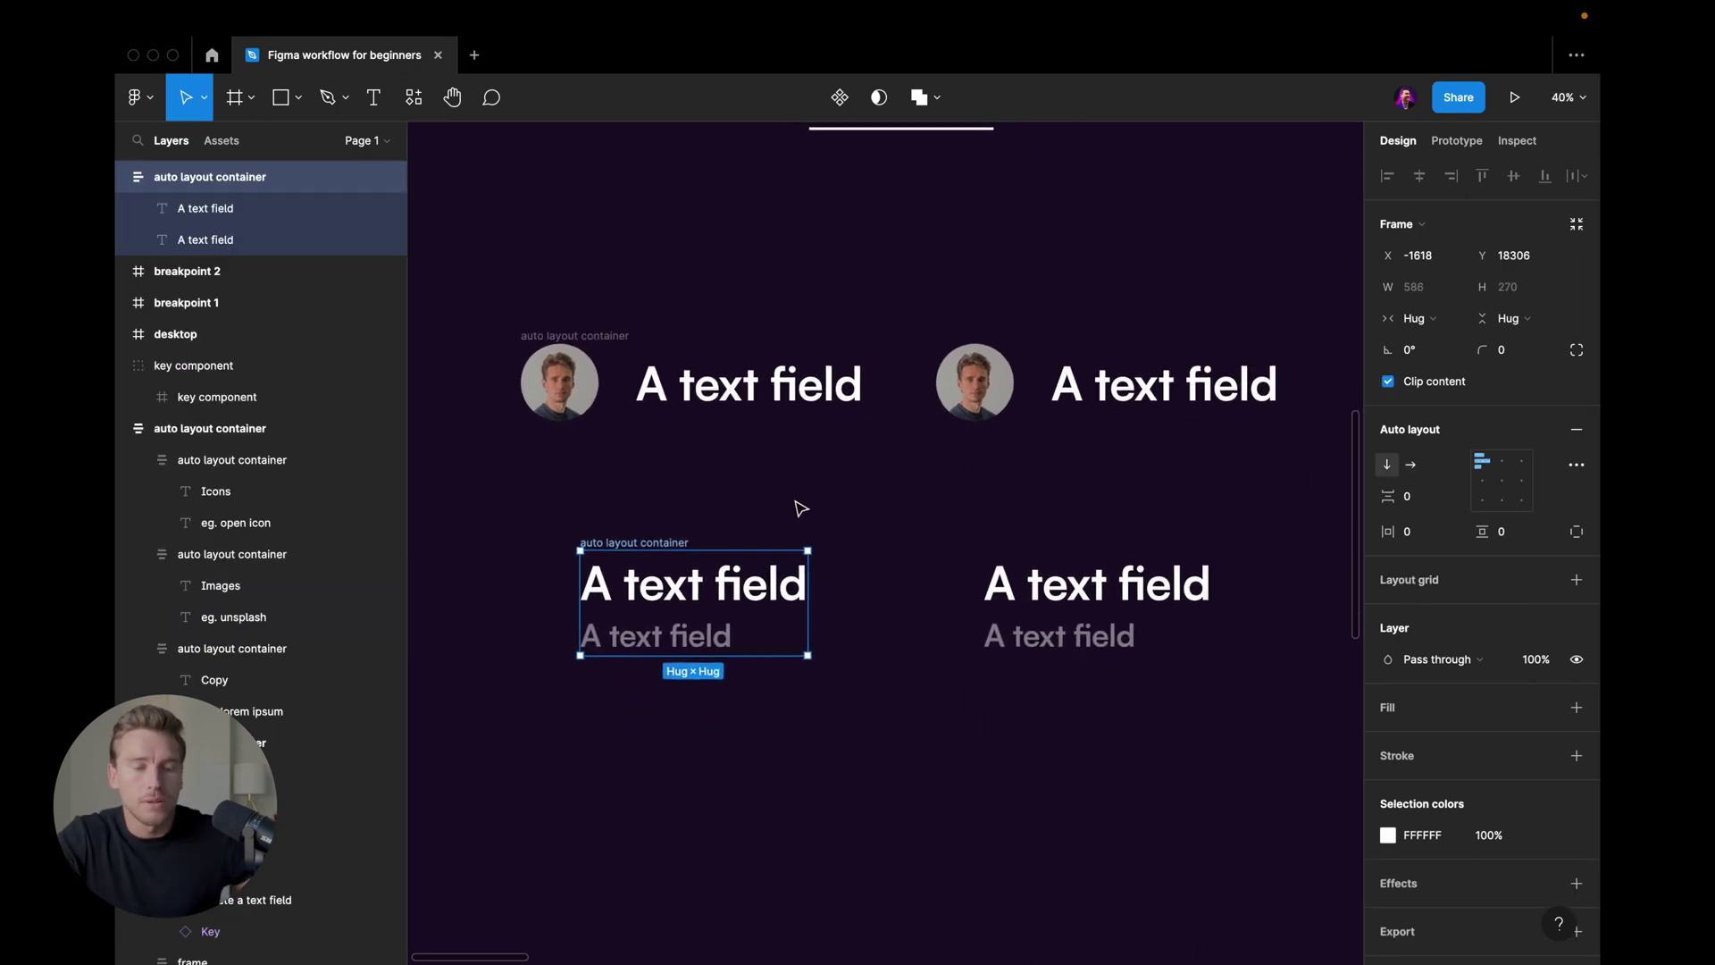
left_click(657, 591)
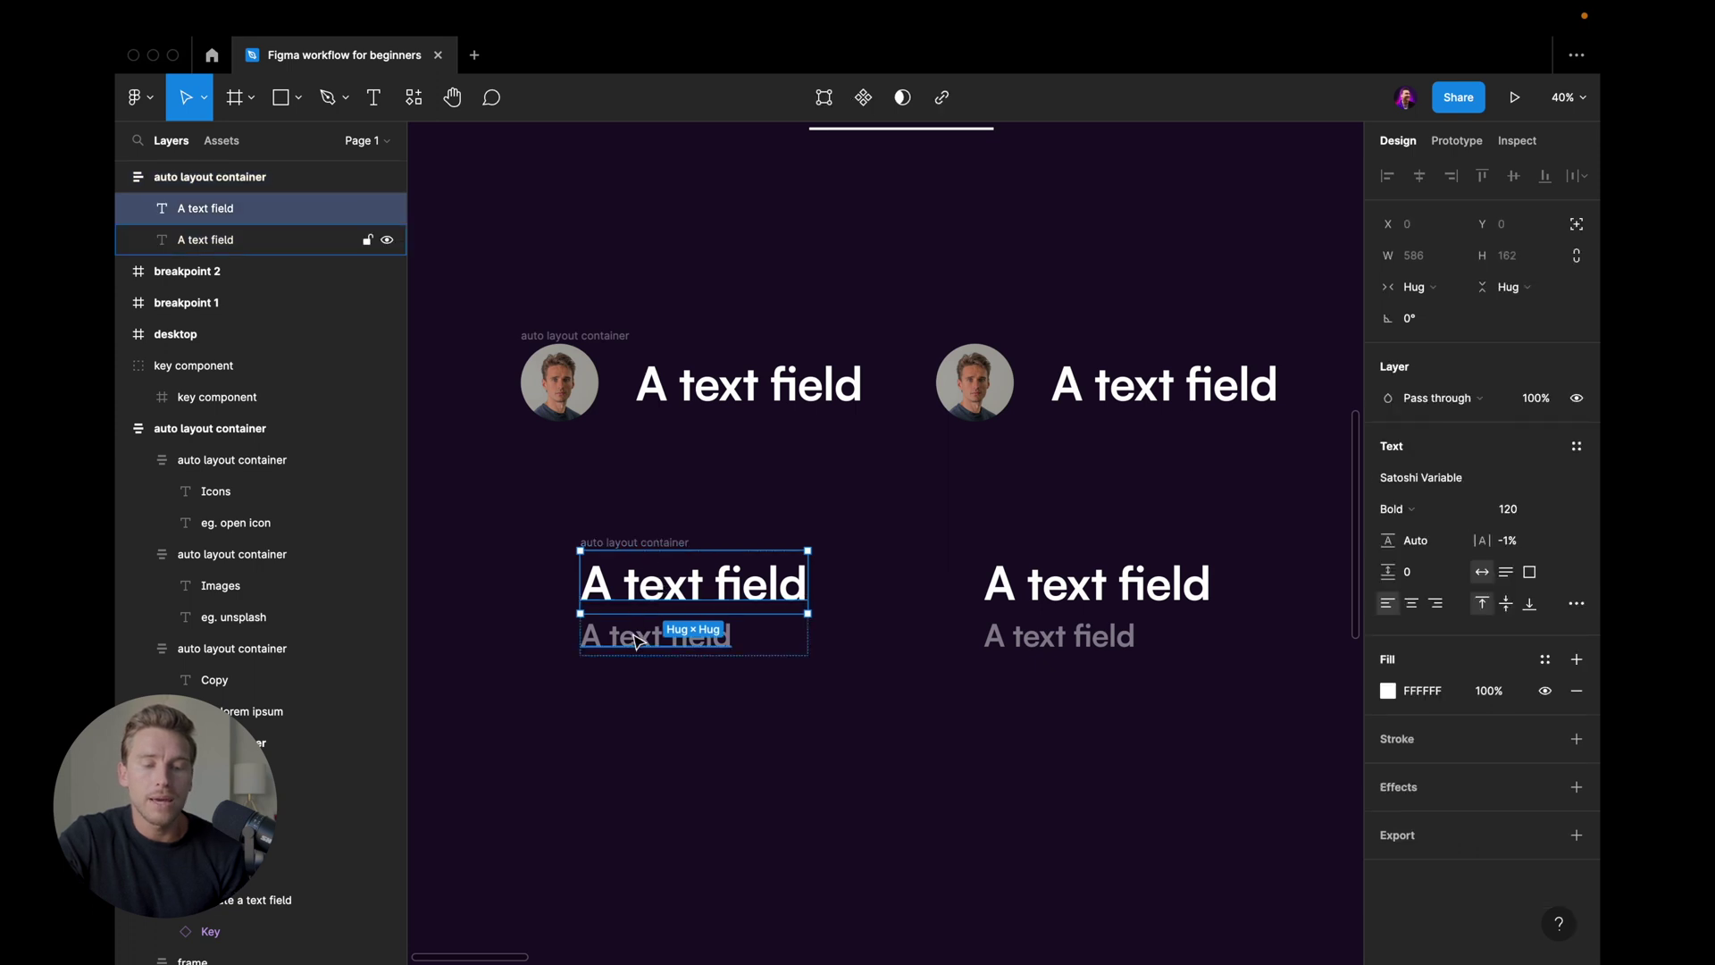
left_click(637, 625)
left_click(1081, 582)
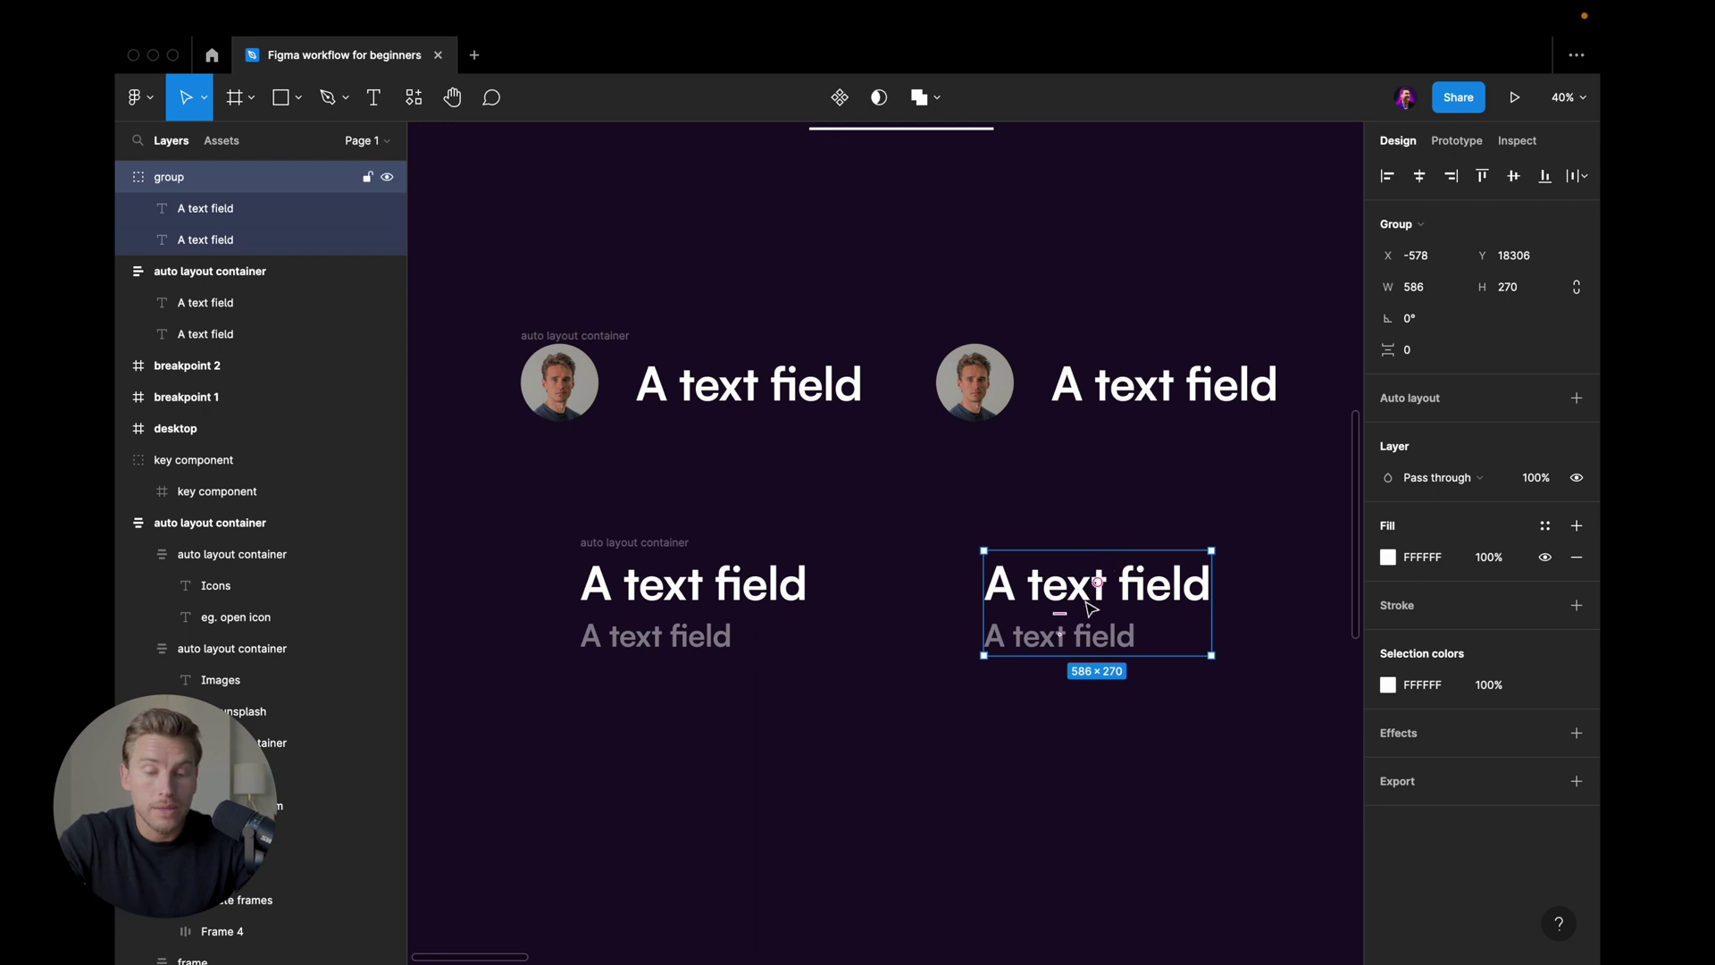
double_click(1072, 645)
mouse_move(1056, 641)
left_mouse_down()
mouse_move(1098, 661)
mouse_move(1161, 628)
mouse_move(1149, 652)
mouse_move(998, 634)
mouse_move(1034, 631)
left_mouse_up()
key("ctrl+z")
key("ctrl+z")
key("ctrl+z")
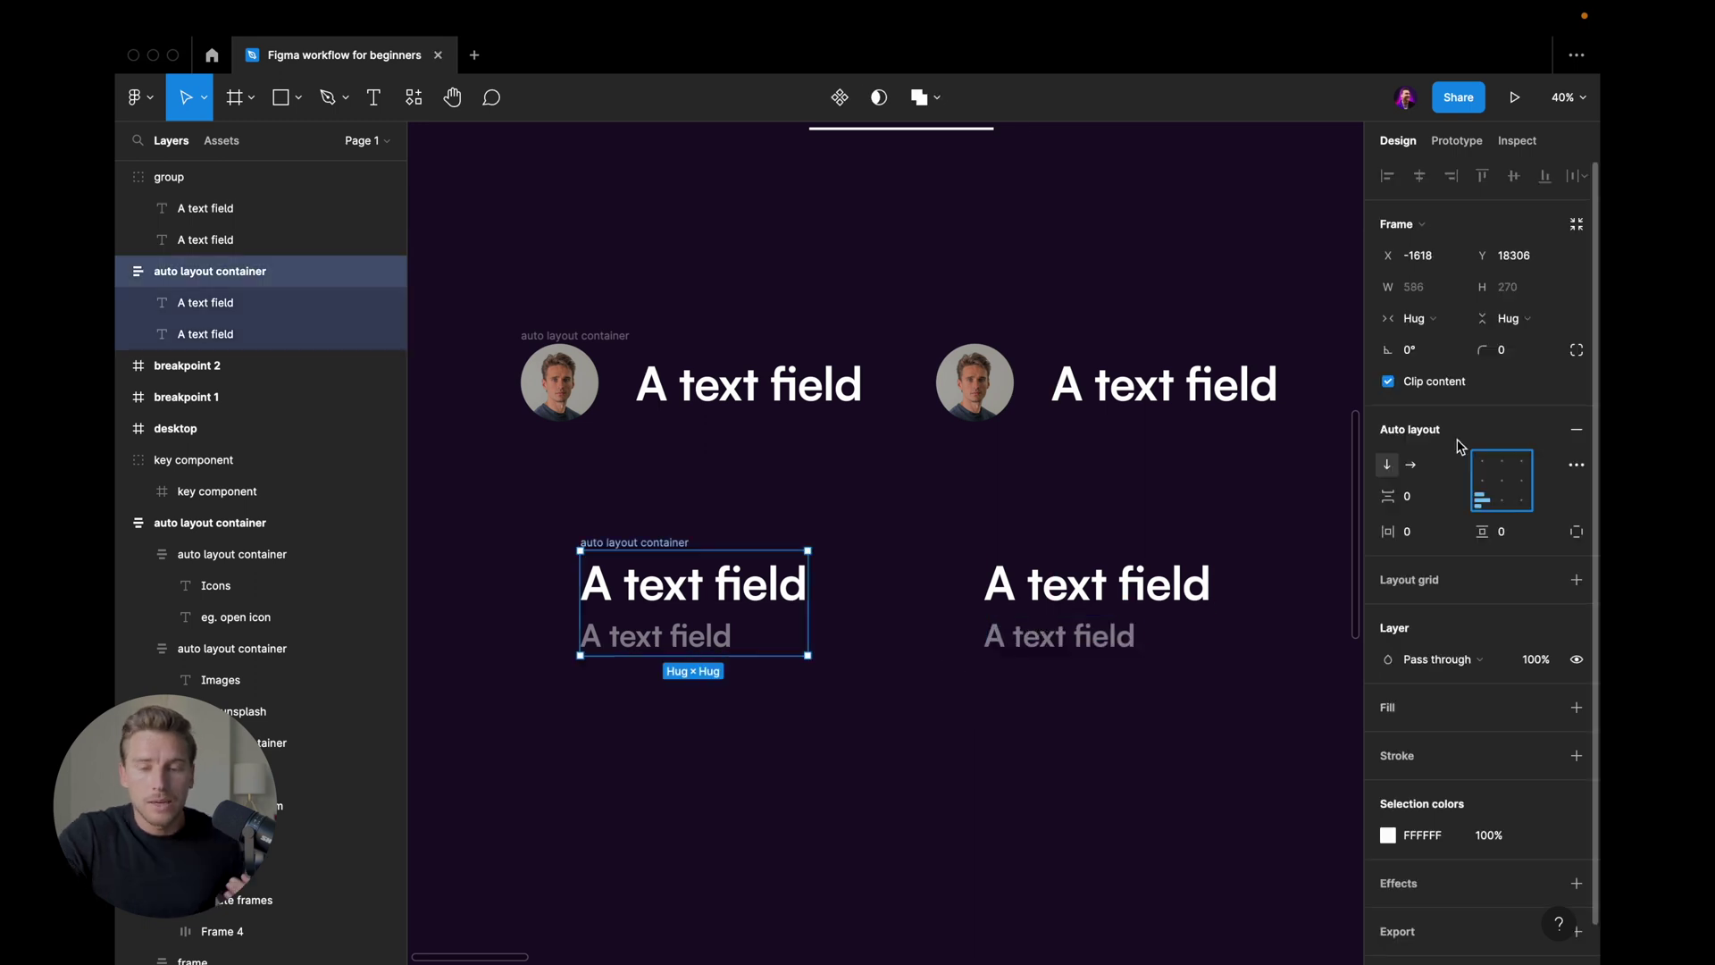
left_click(1500, 490)
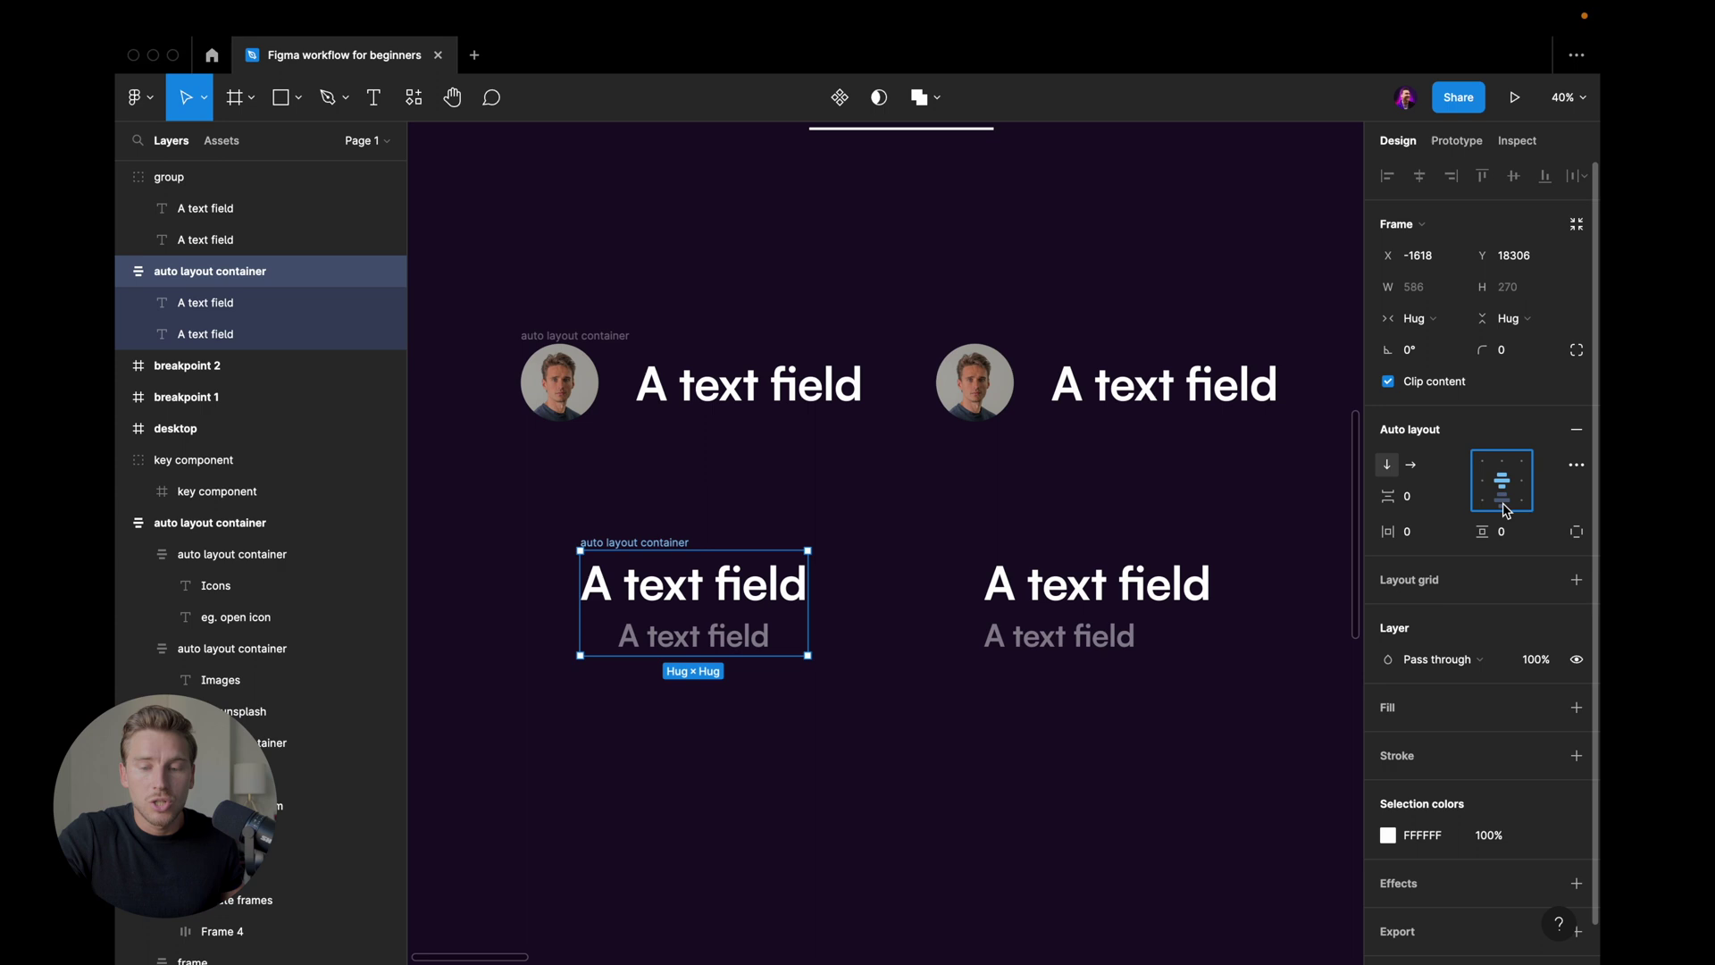
left_click(1521, 498)
left_click(1490, 470)
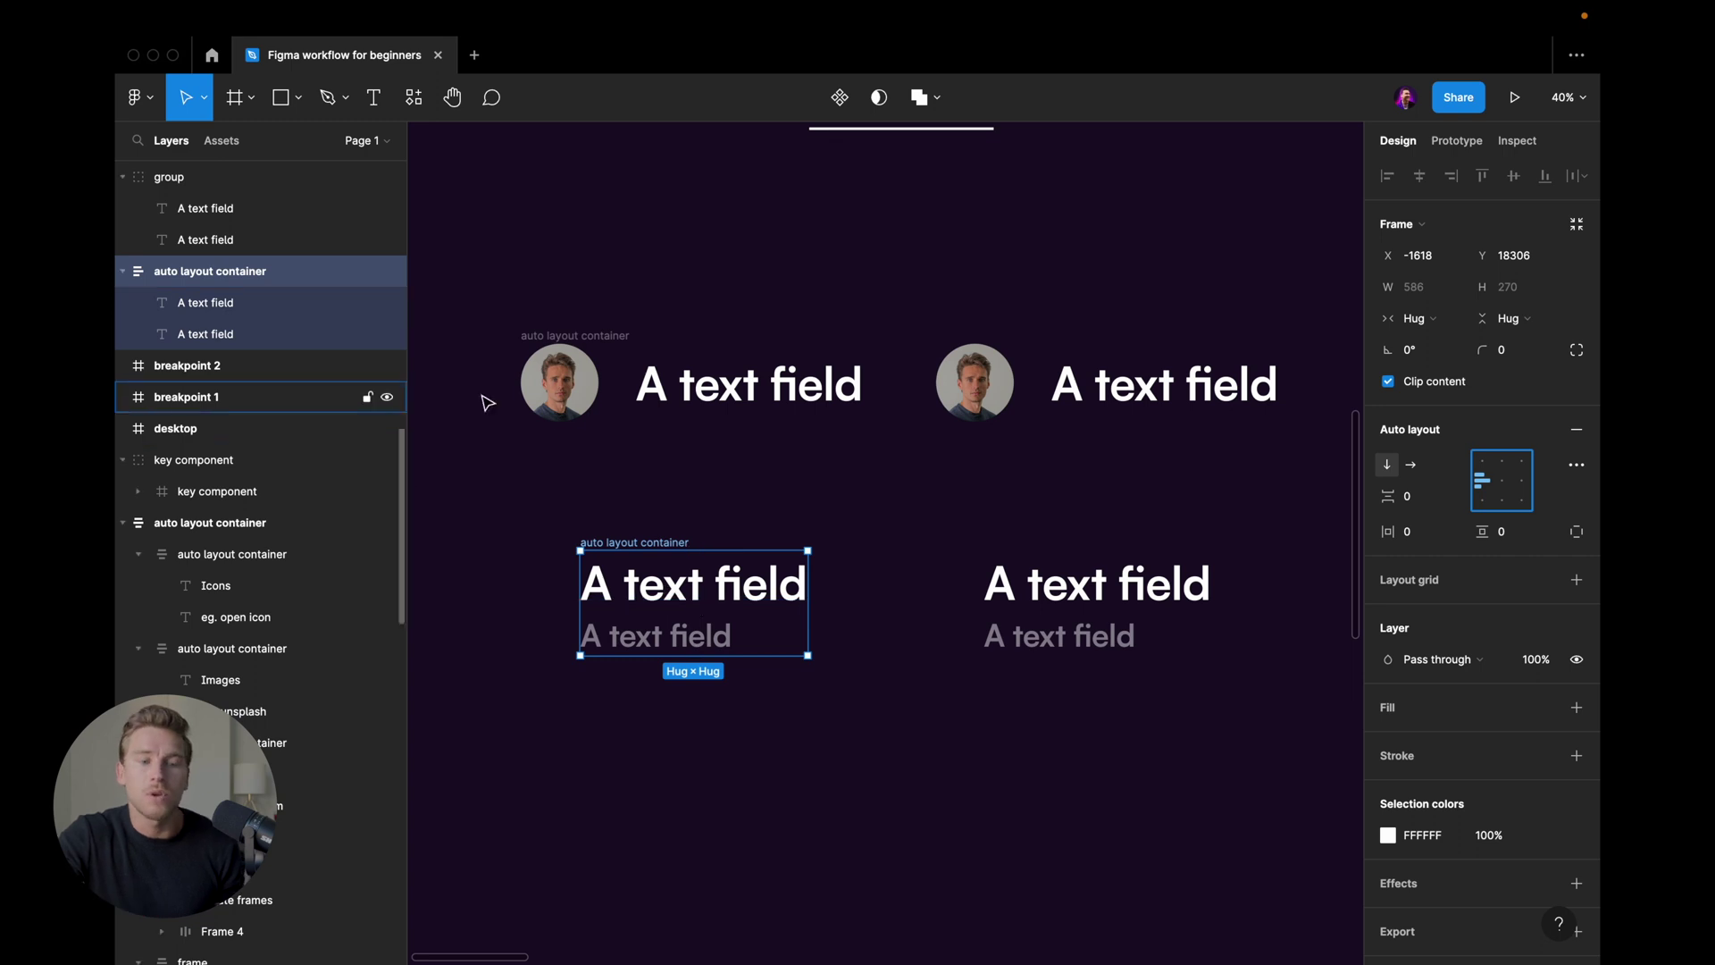
left_click(675, 379)
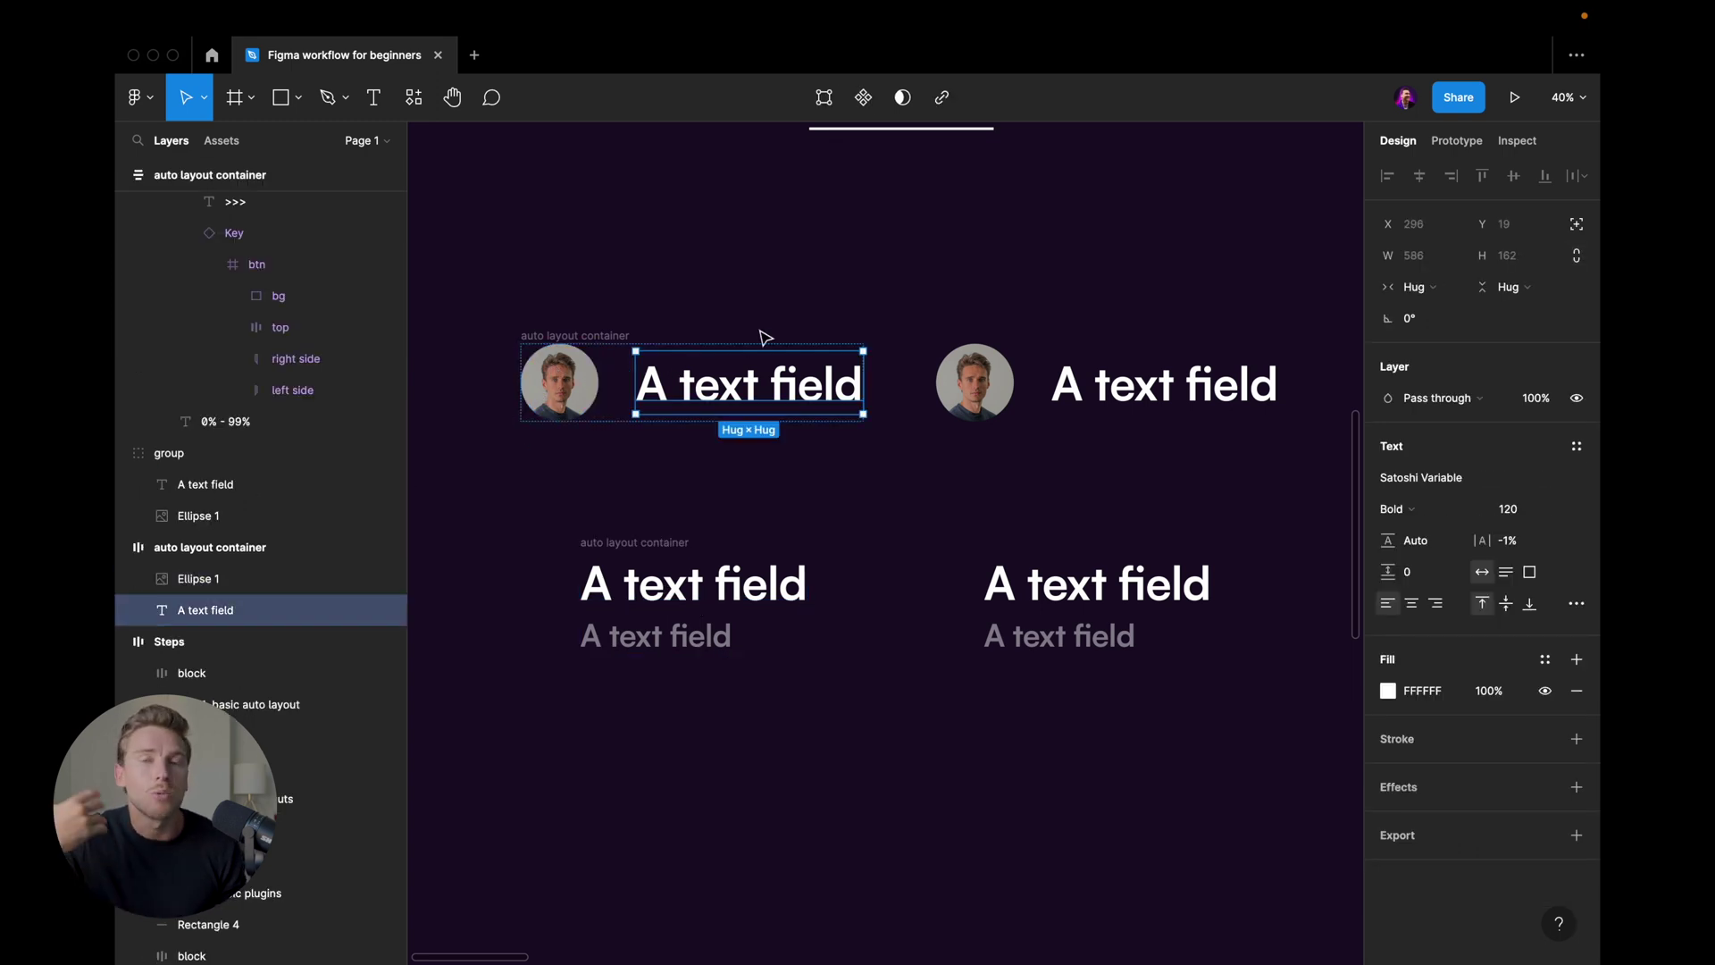
left_click(786, 275)
scroll(774, 284, "up", 5)
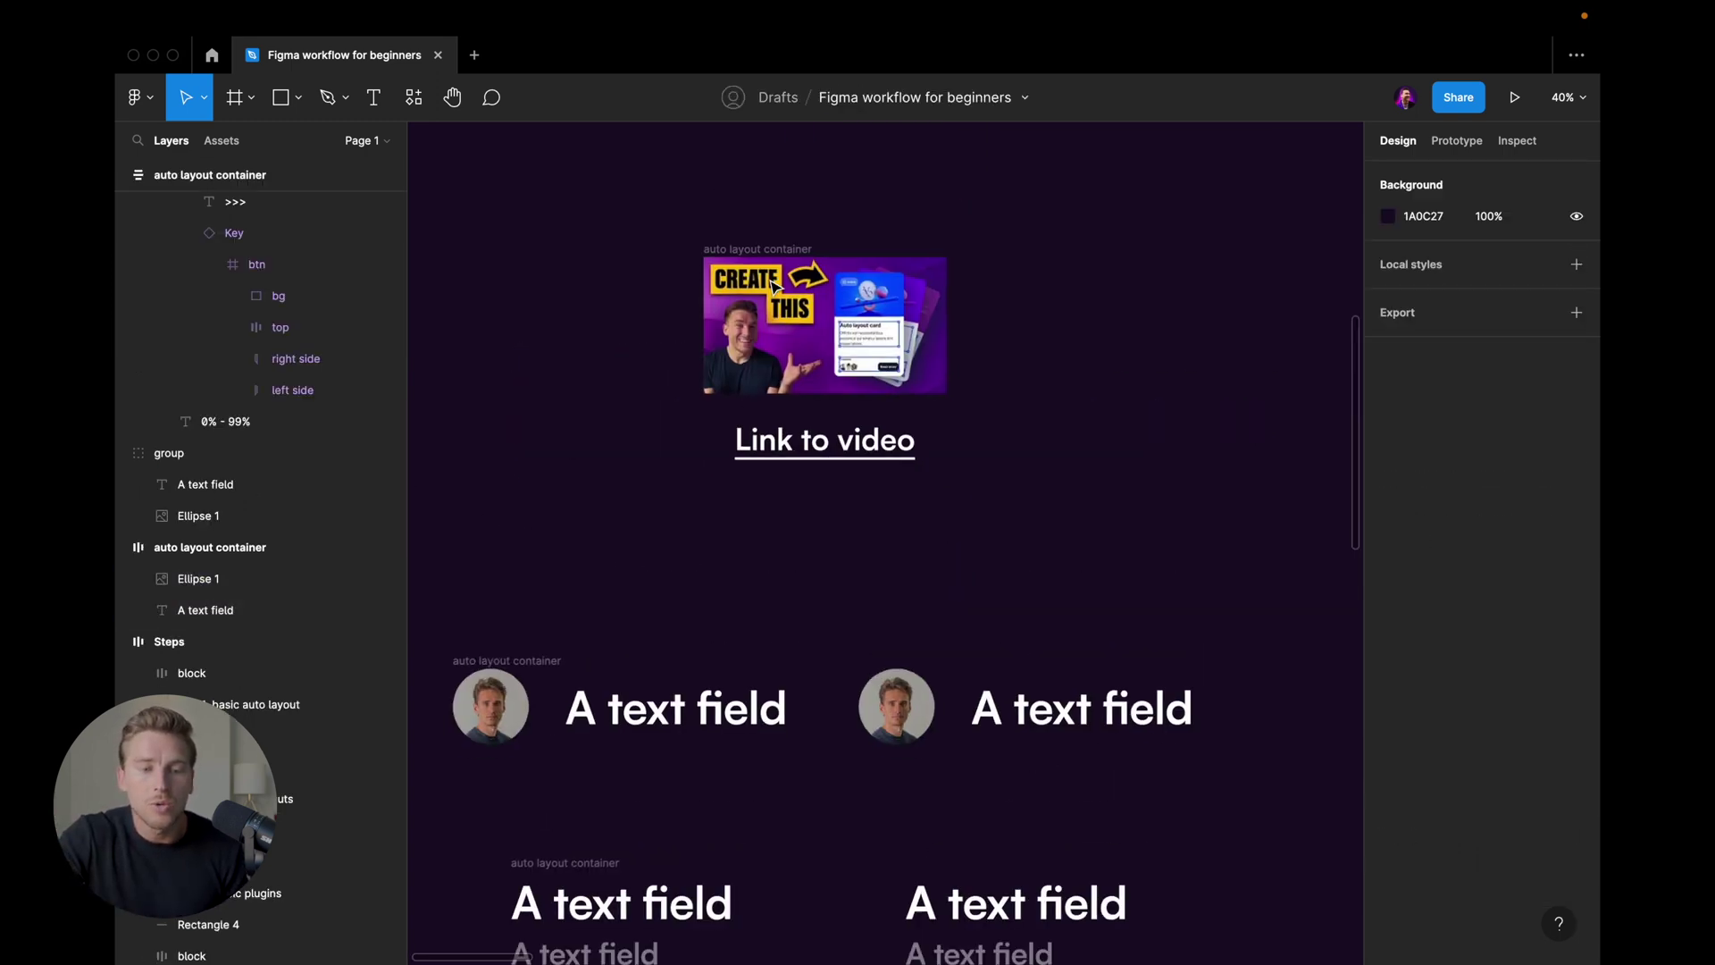
scroll(777, 284, "down", 3)
scroll(778, 283, "up", 3)
left_click(1020, 311)
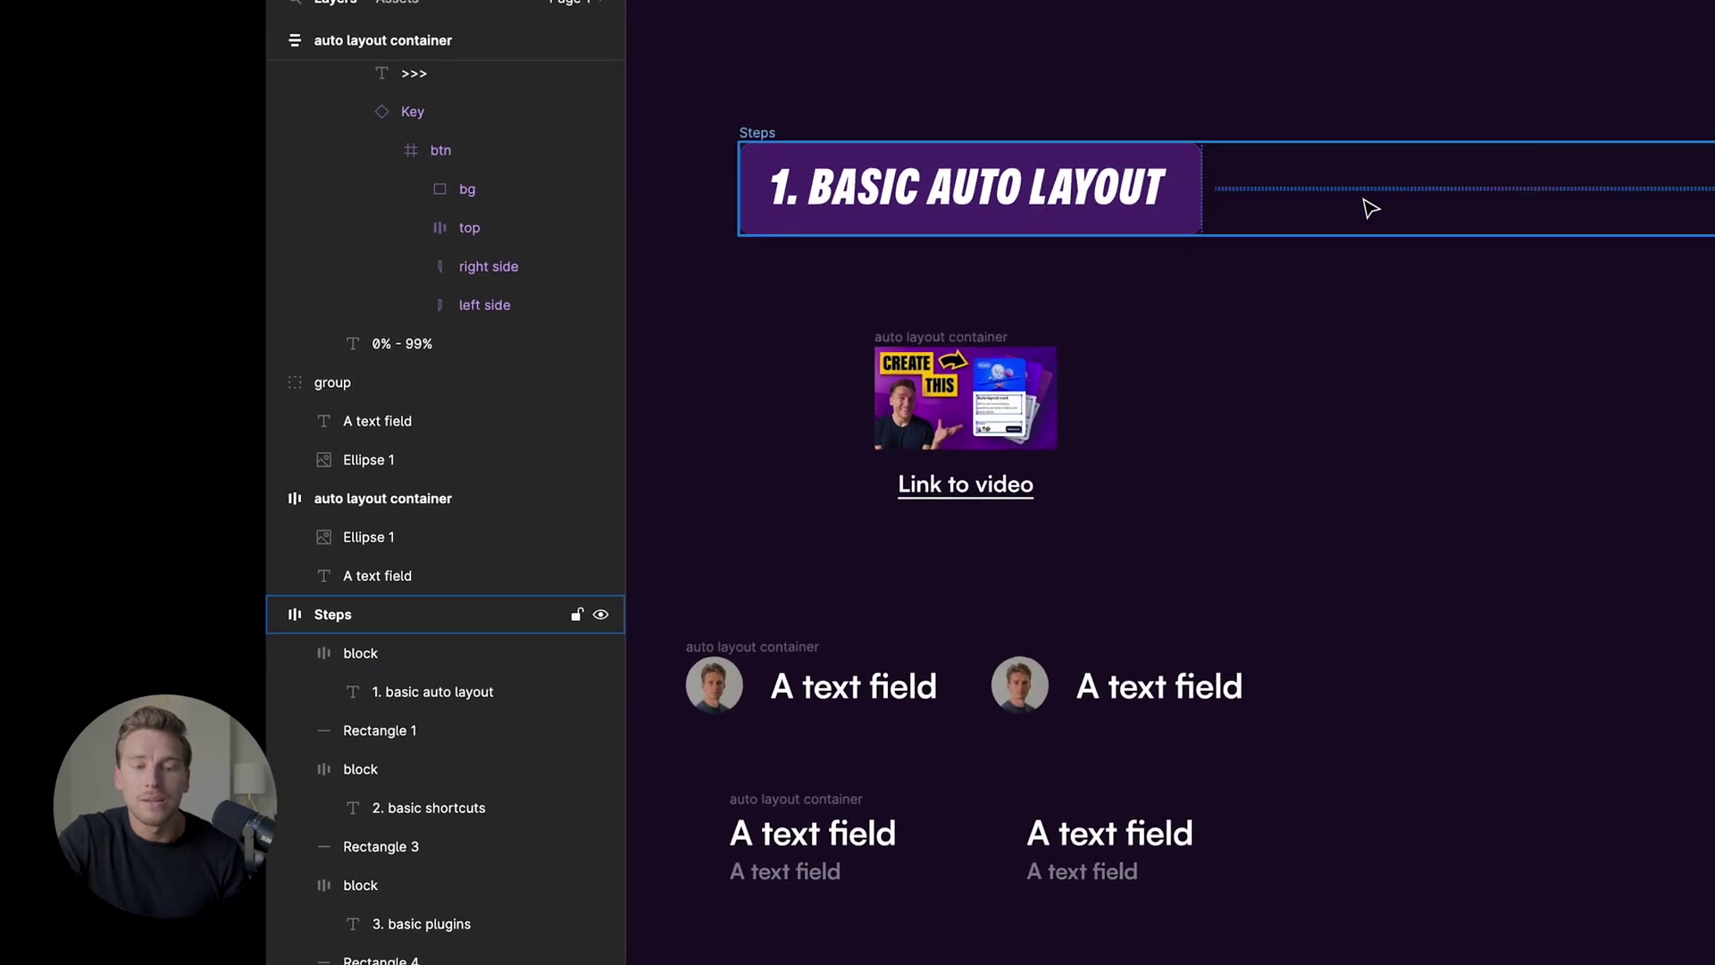
left_click(361, 661)
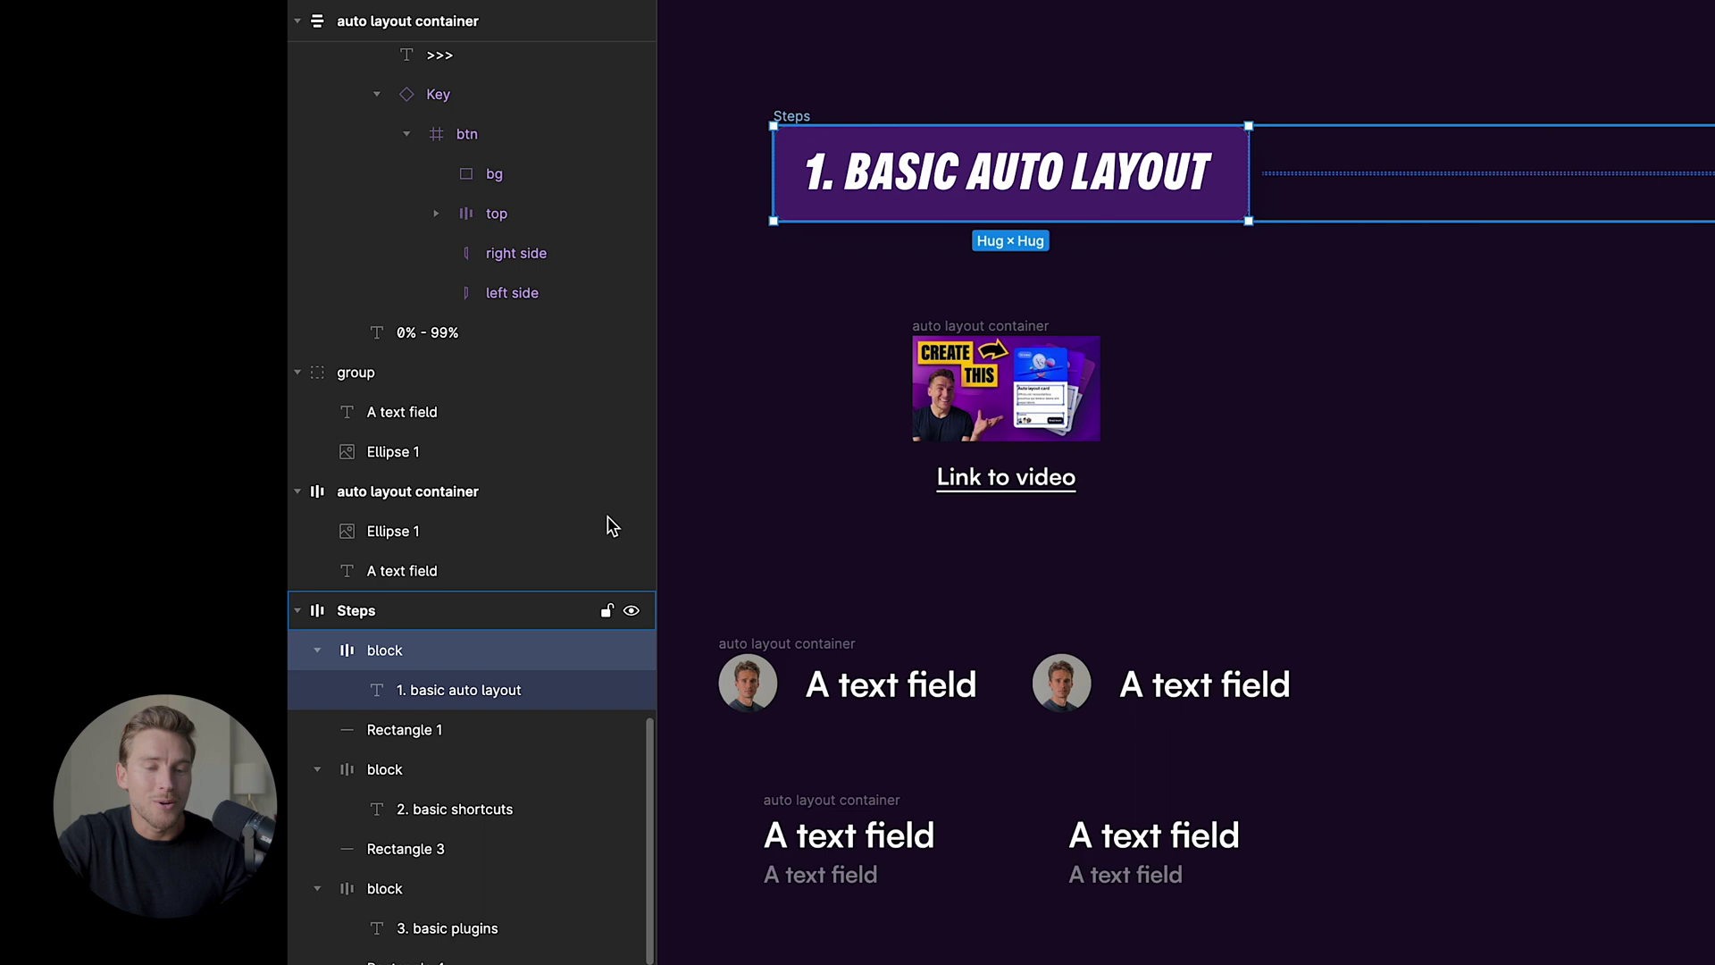
left_click(1400, 486)
scroll(1395, 492, "down", 1)
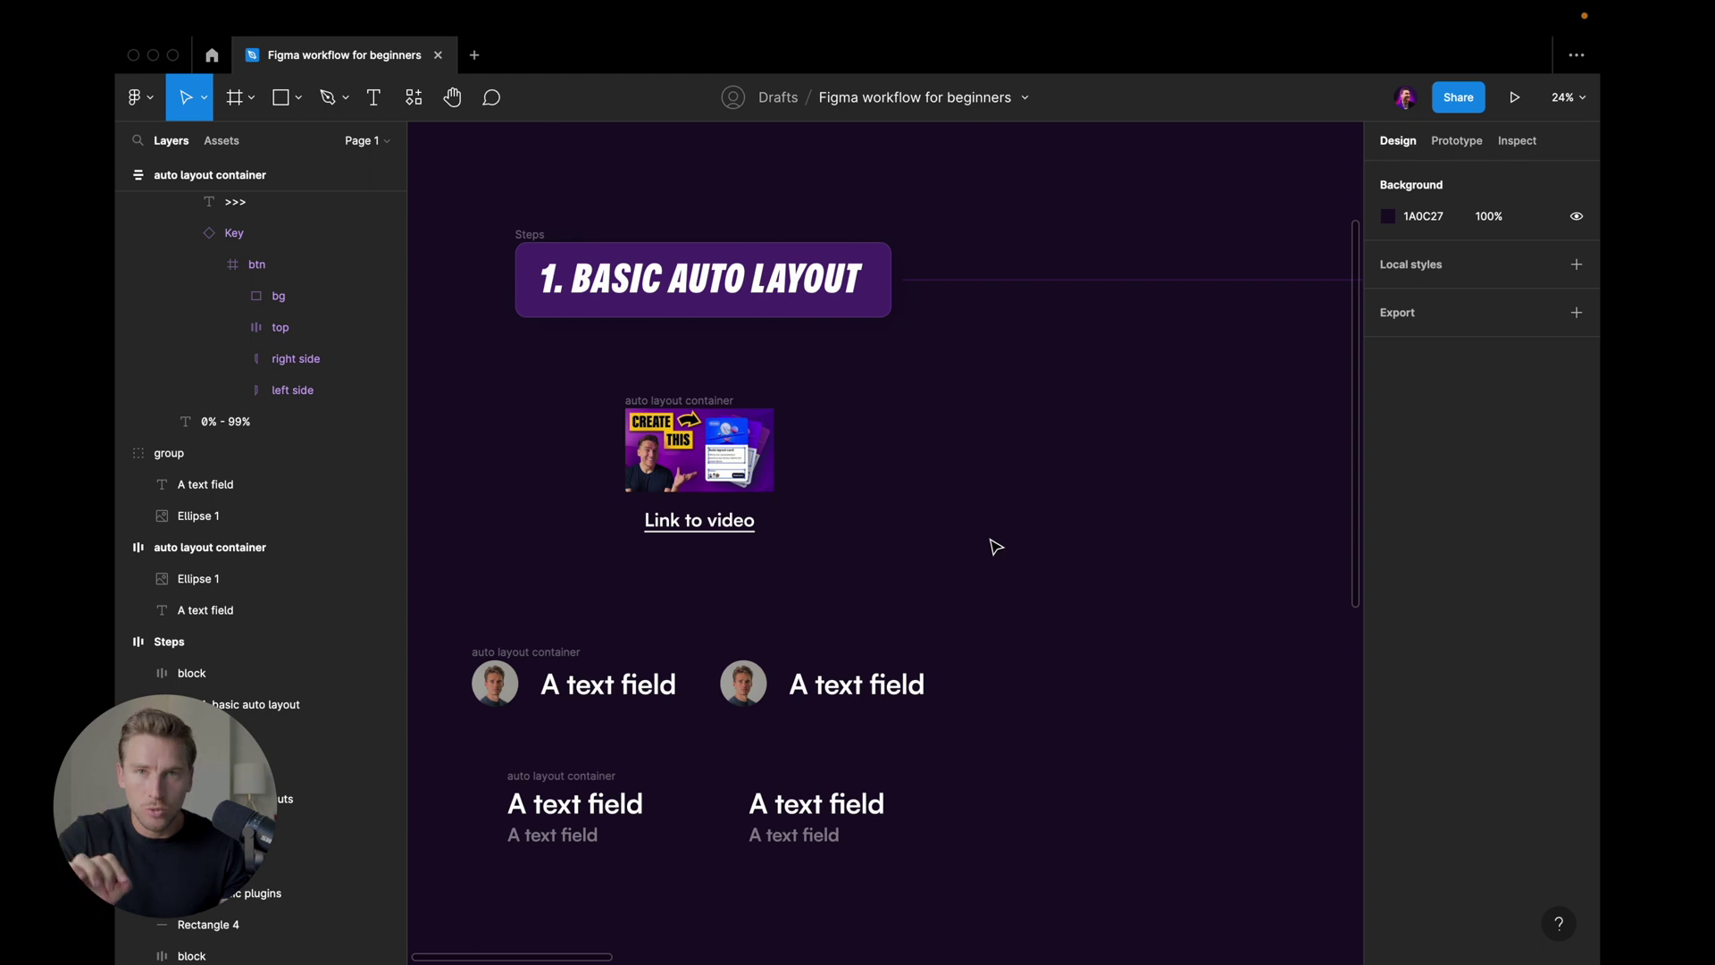
scroll(996, 546, "down", 3)
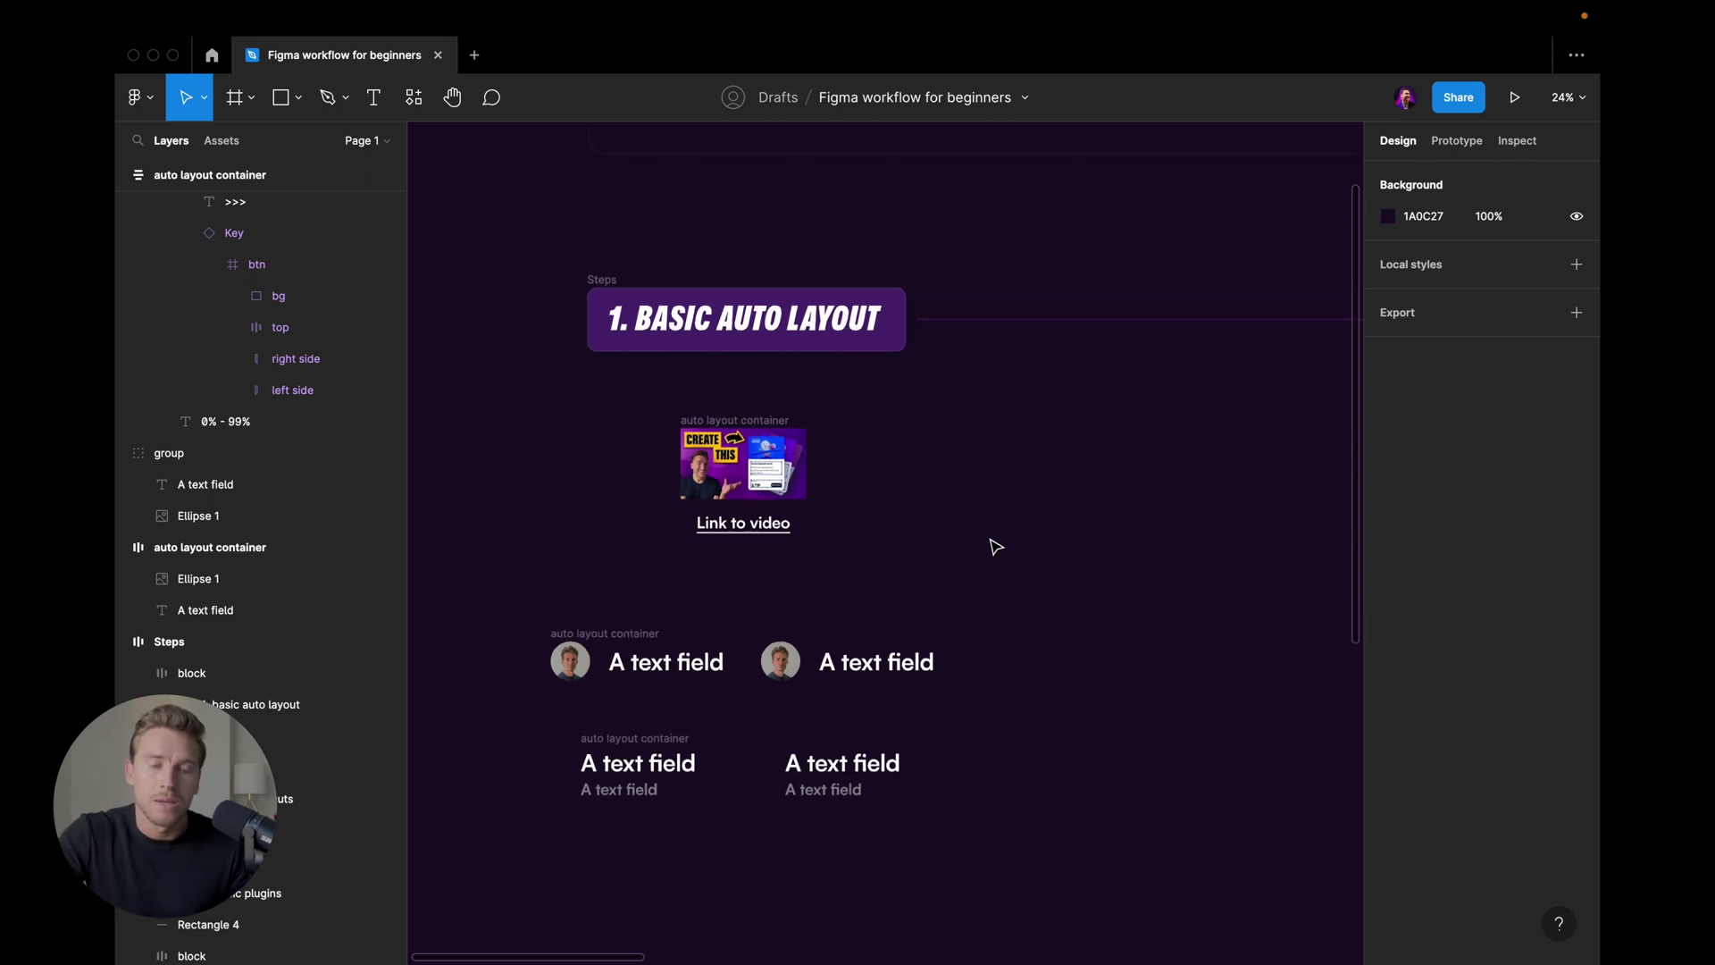
scroll(997, 546, "right", 1)
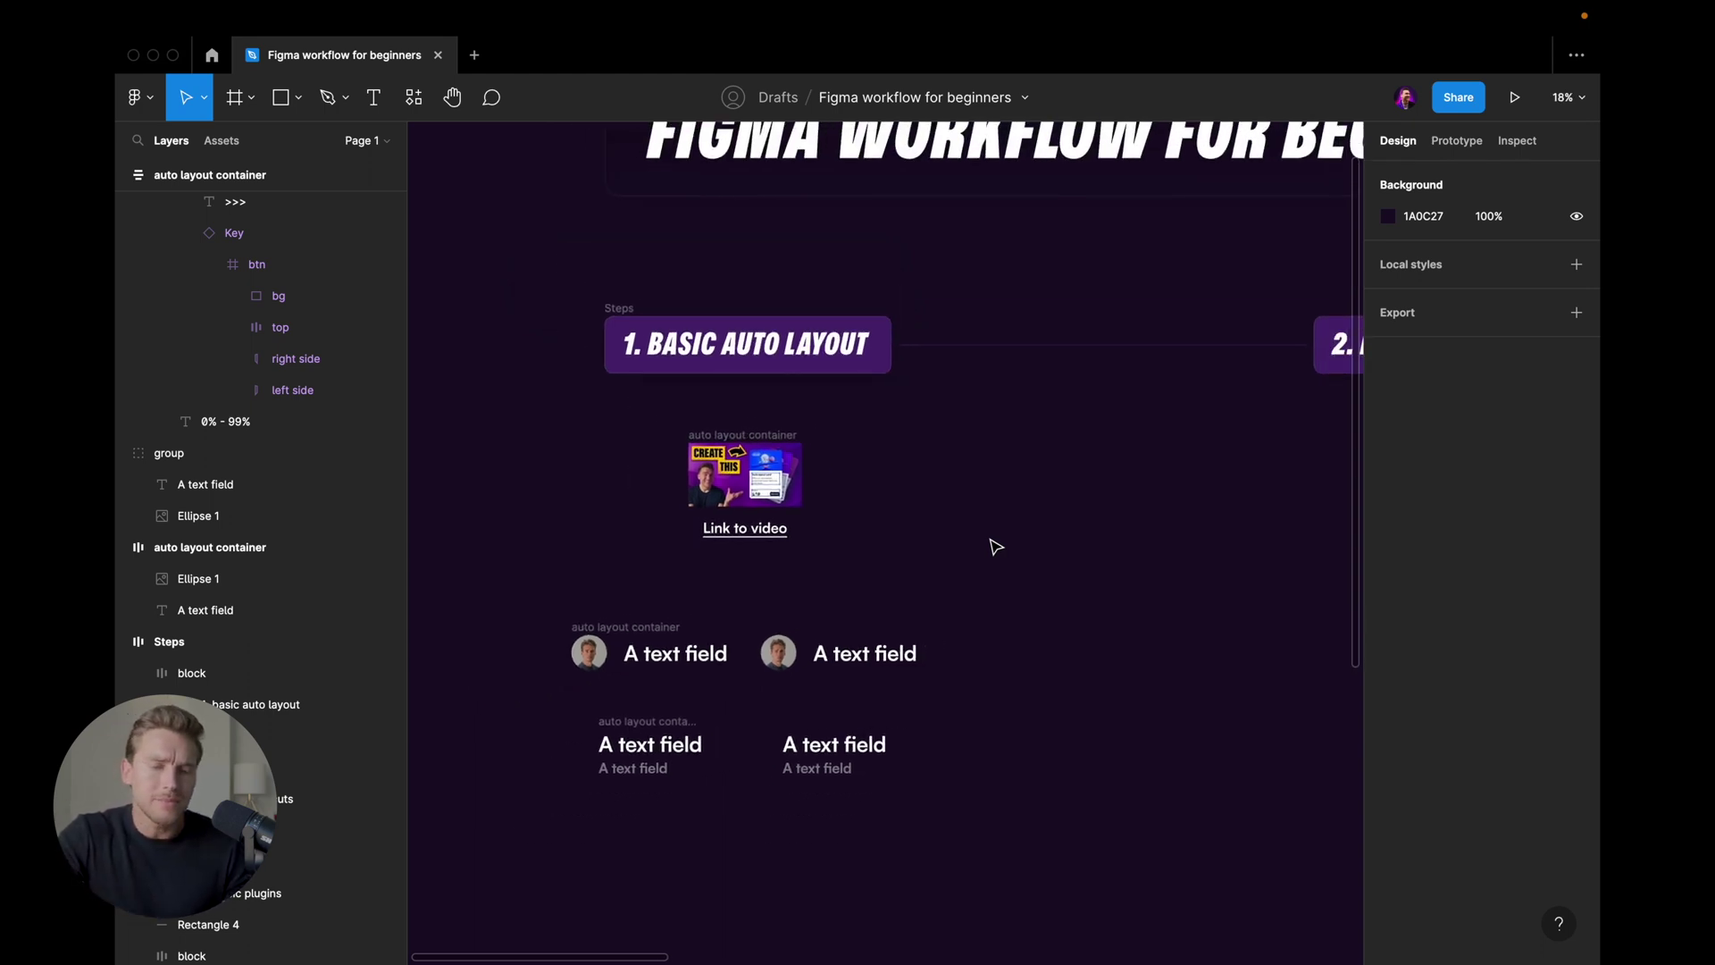
Step: Pan to '2. Basic Shortcuts' and scroll down to the Create Frames and Create A Text Field cards
scroll(993, 545, "right", 5)
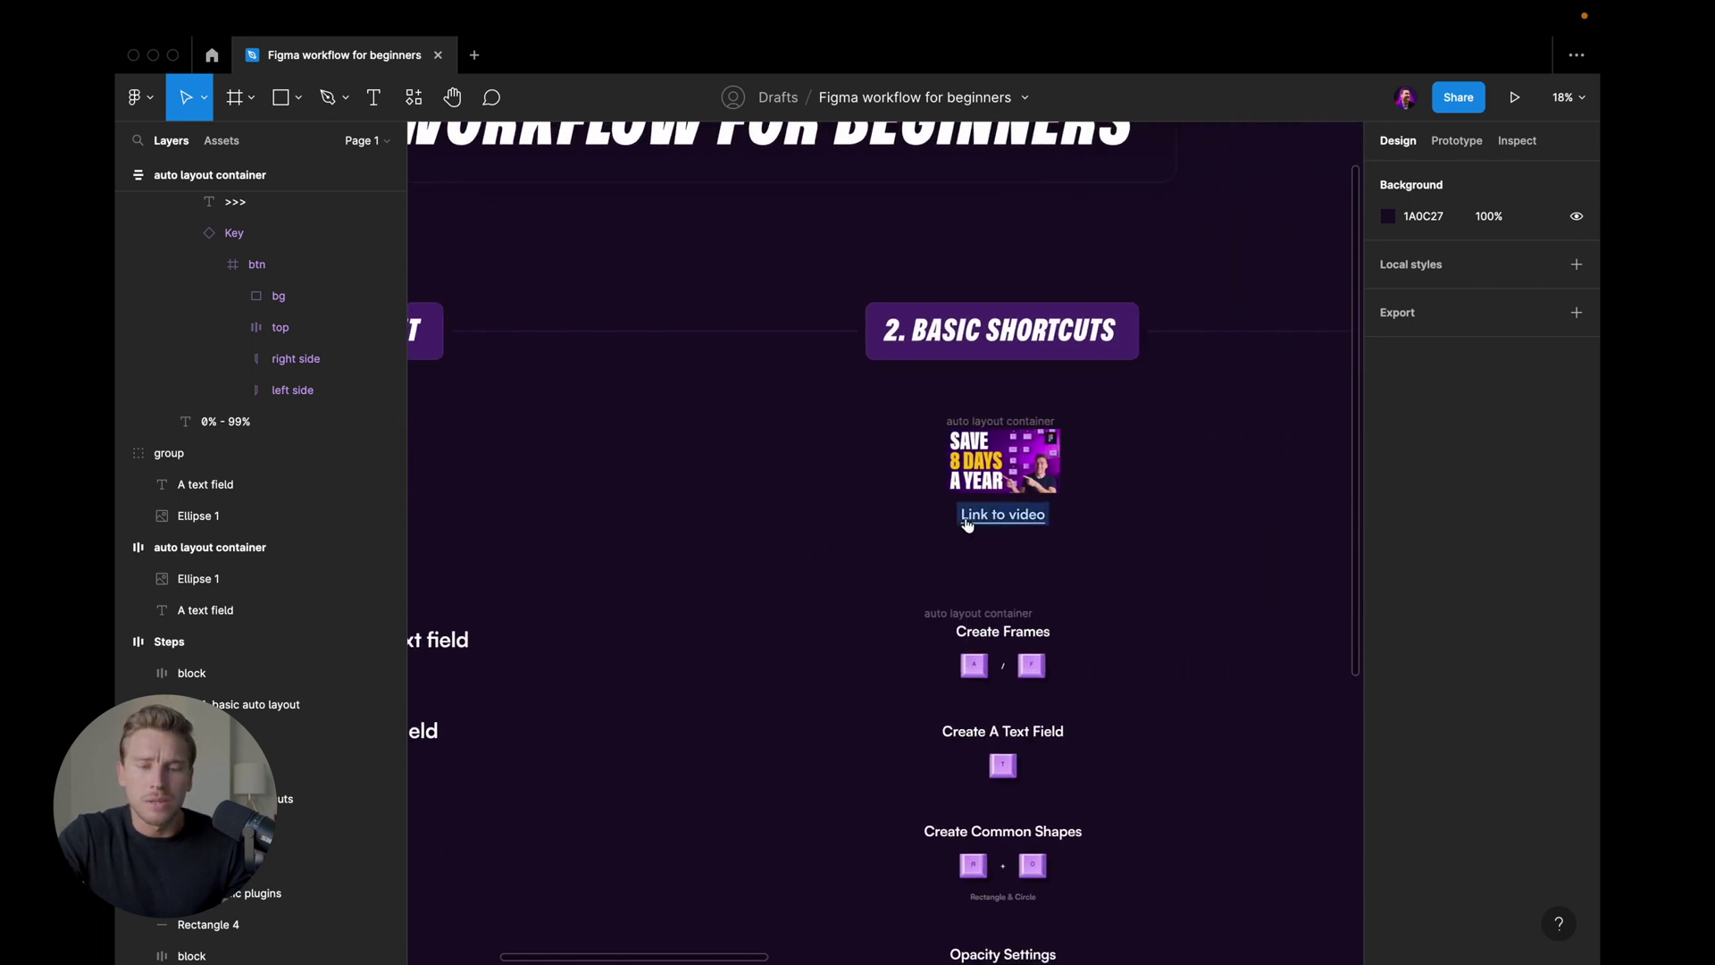
scroll(978, 531, "up", 2)
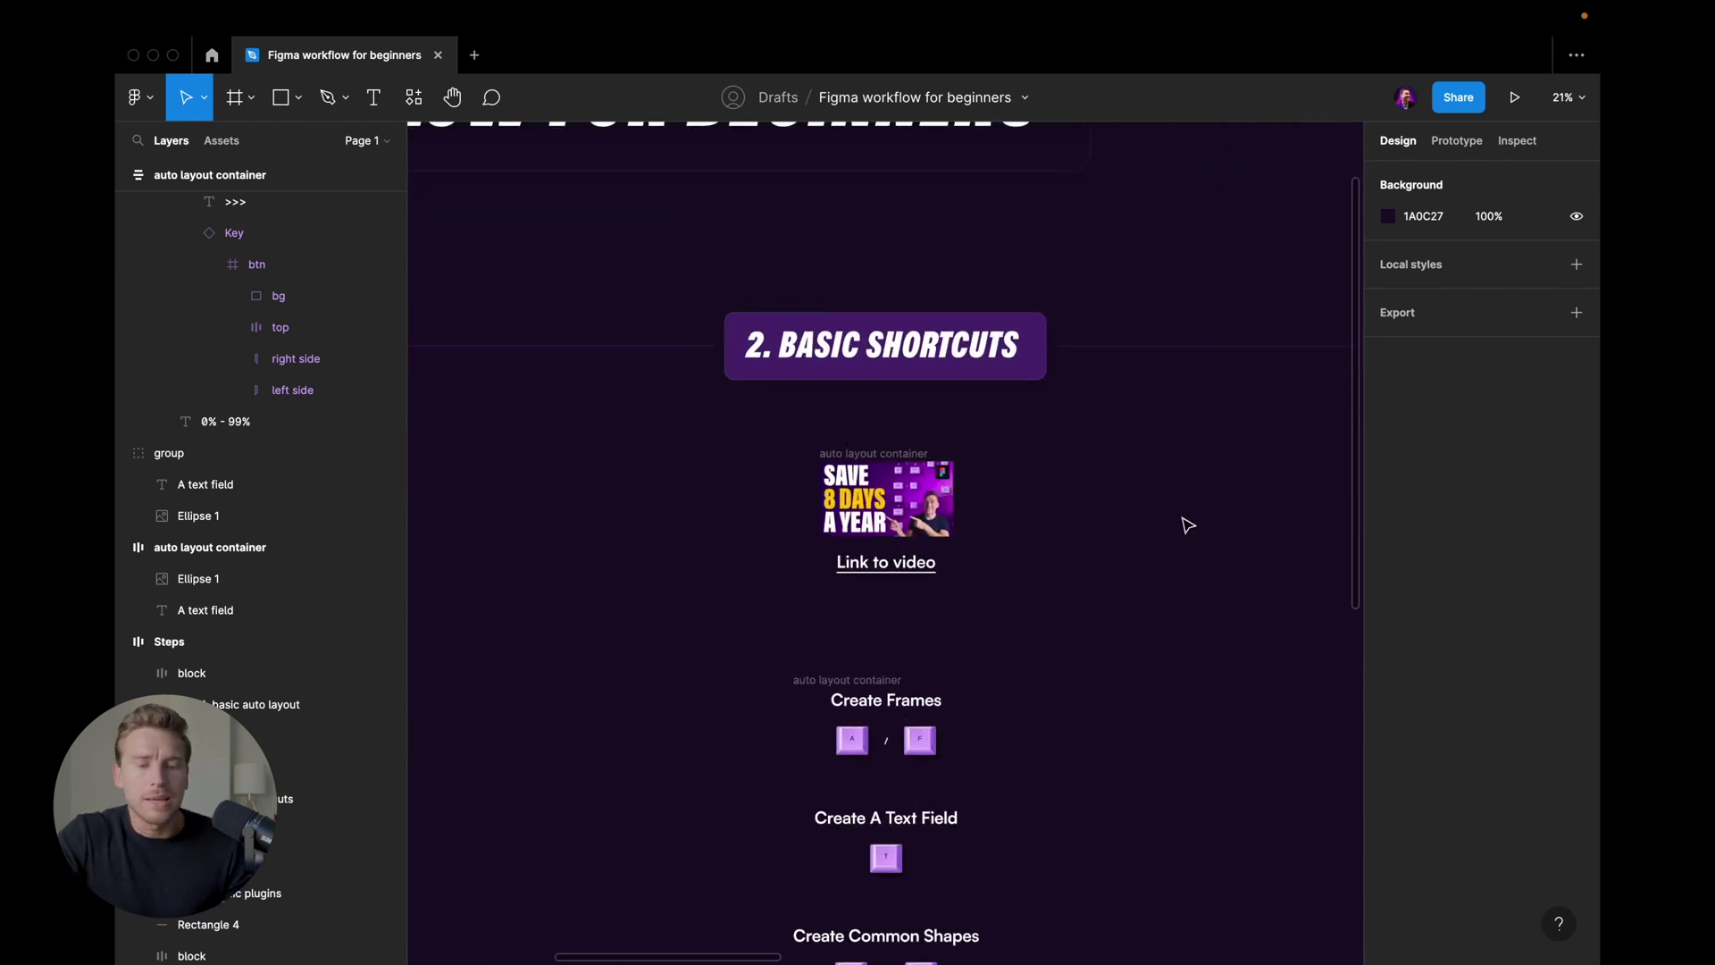
scroll(1188, 525, "up", 3)
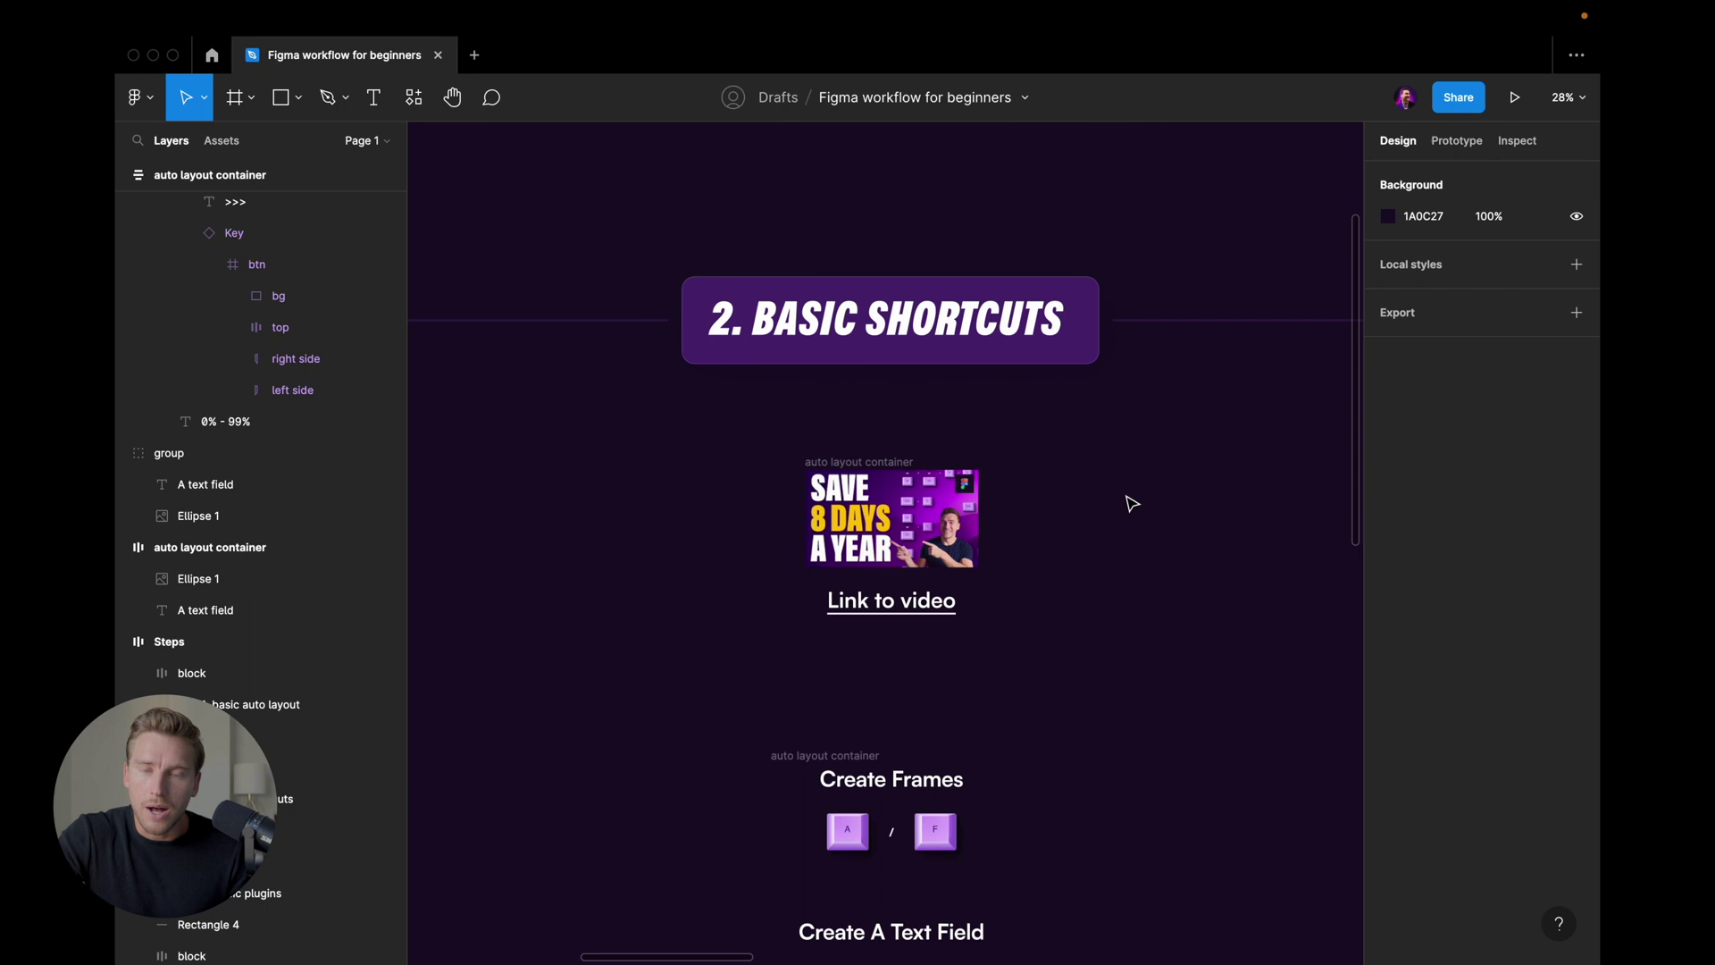
scroll(1133, 502, "up", 2)
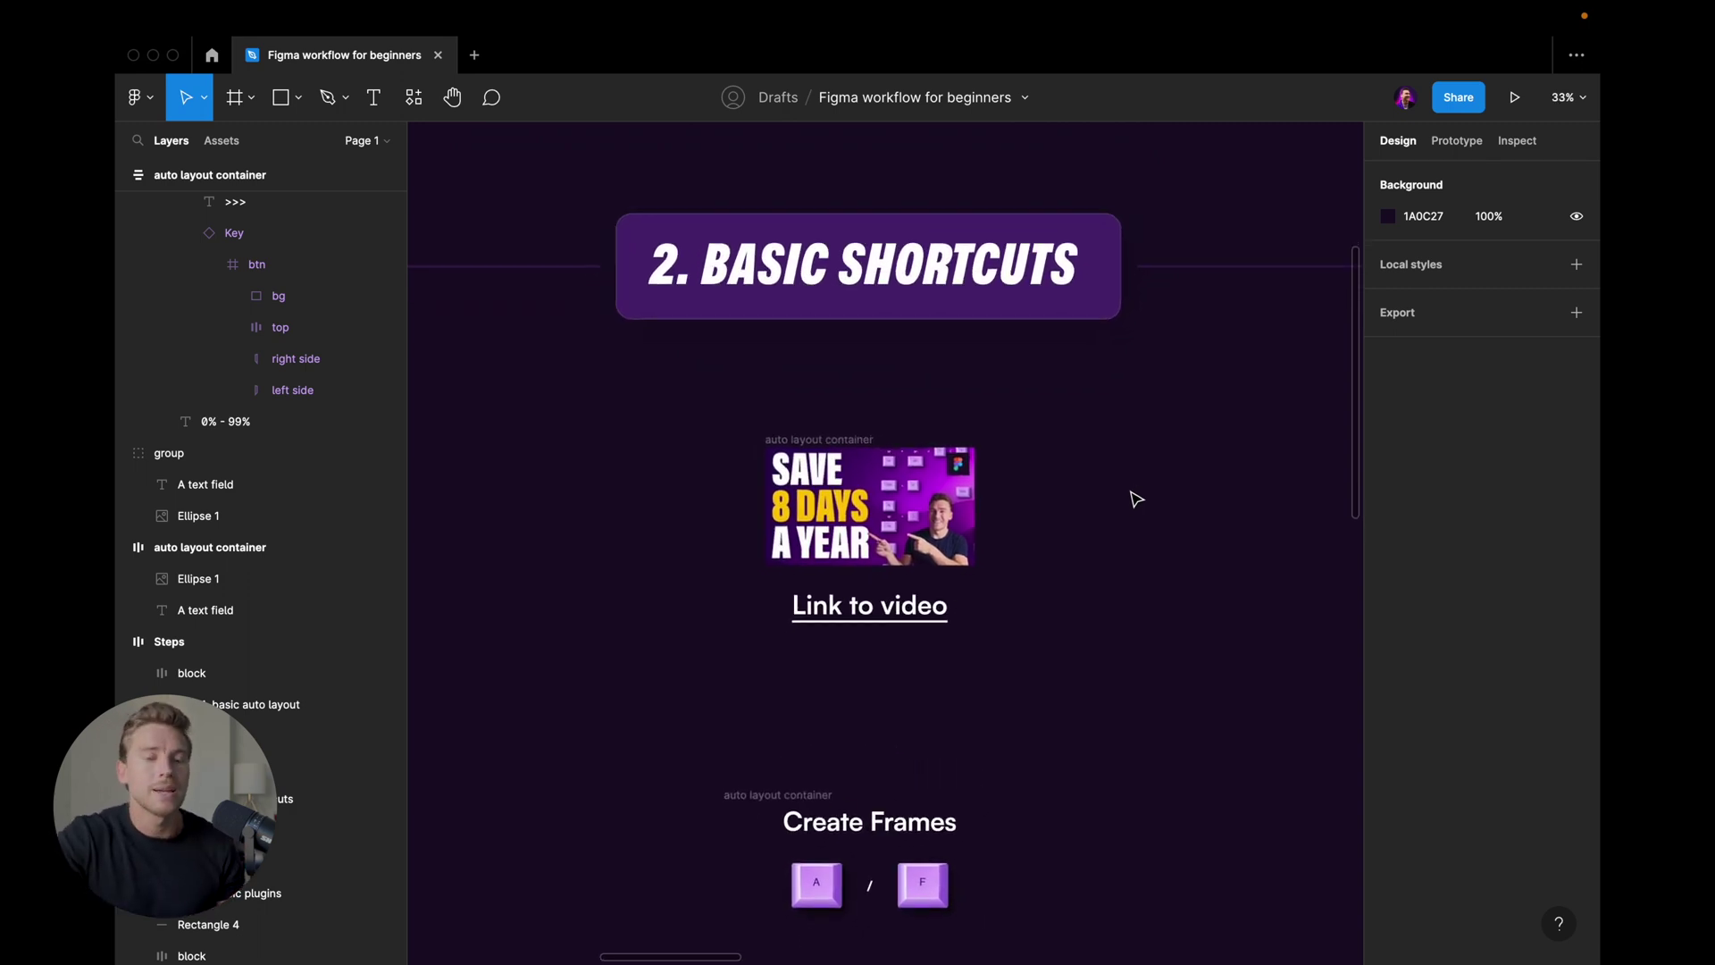
left_click(835, 440)
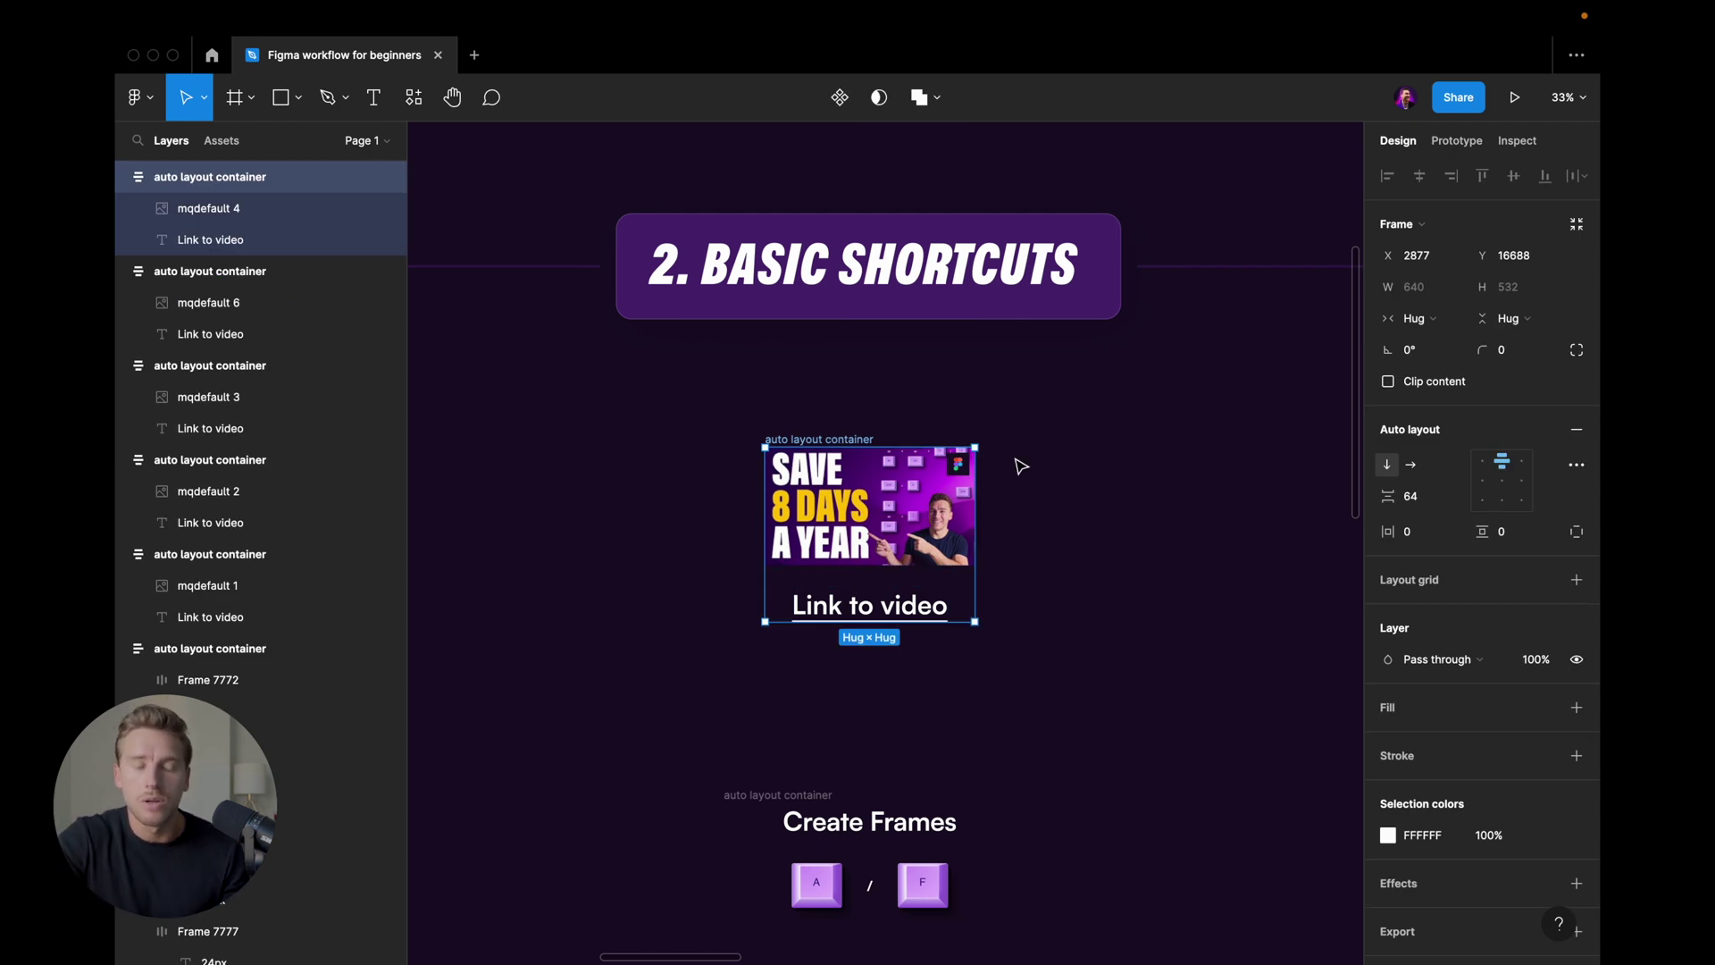
left_click(1076, 485)
scroll(1078, 485, "down", 2)
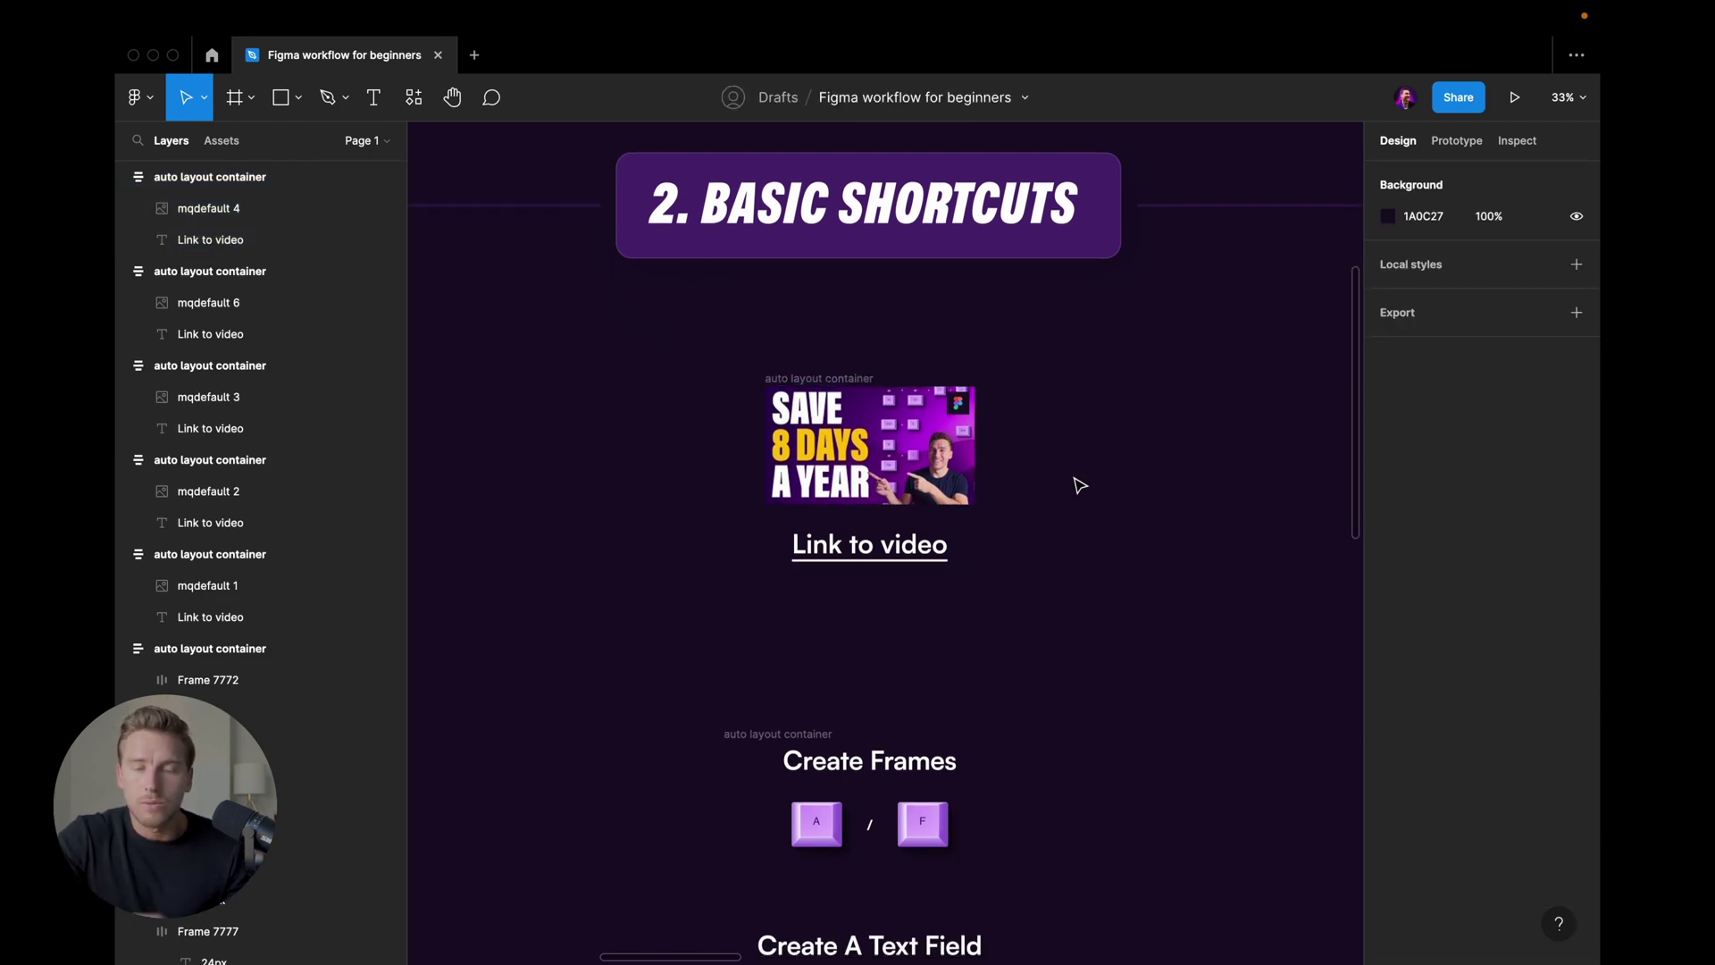
scroll(1079, 485, "down", 2)
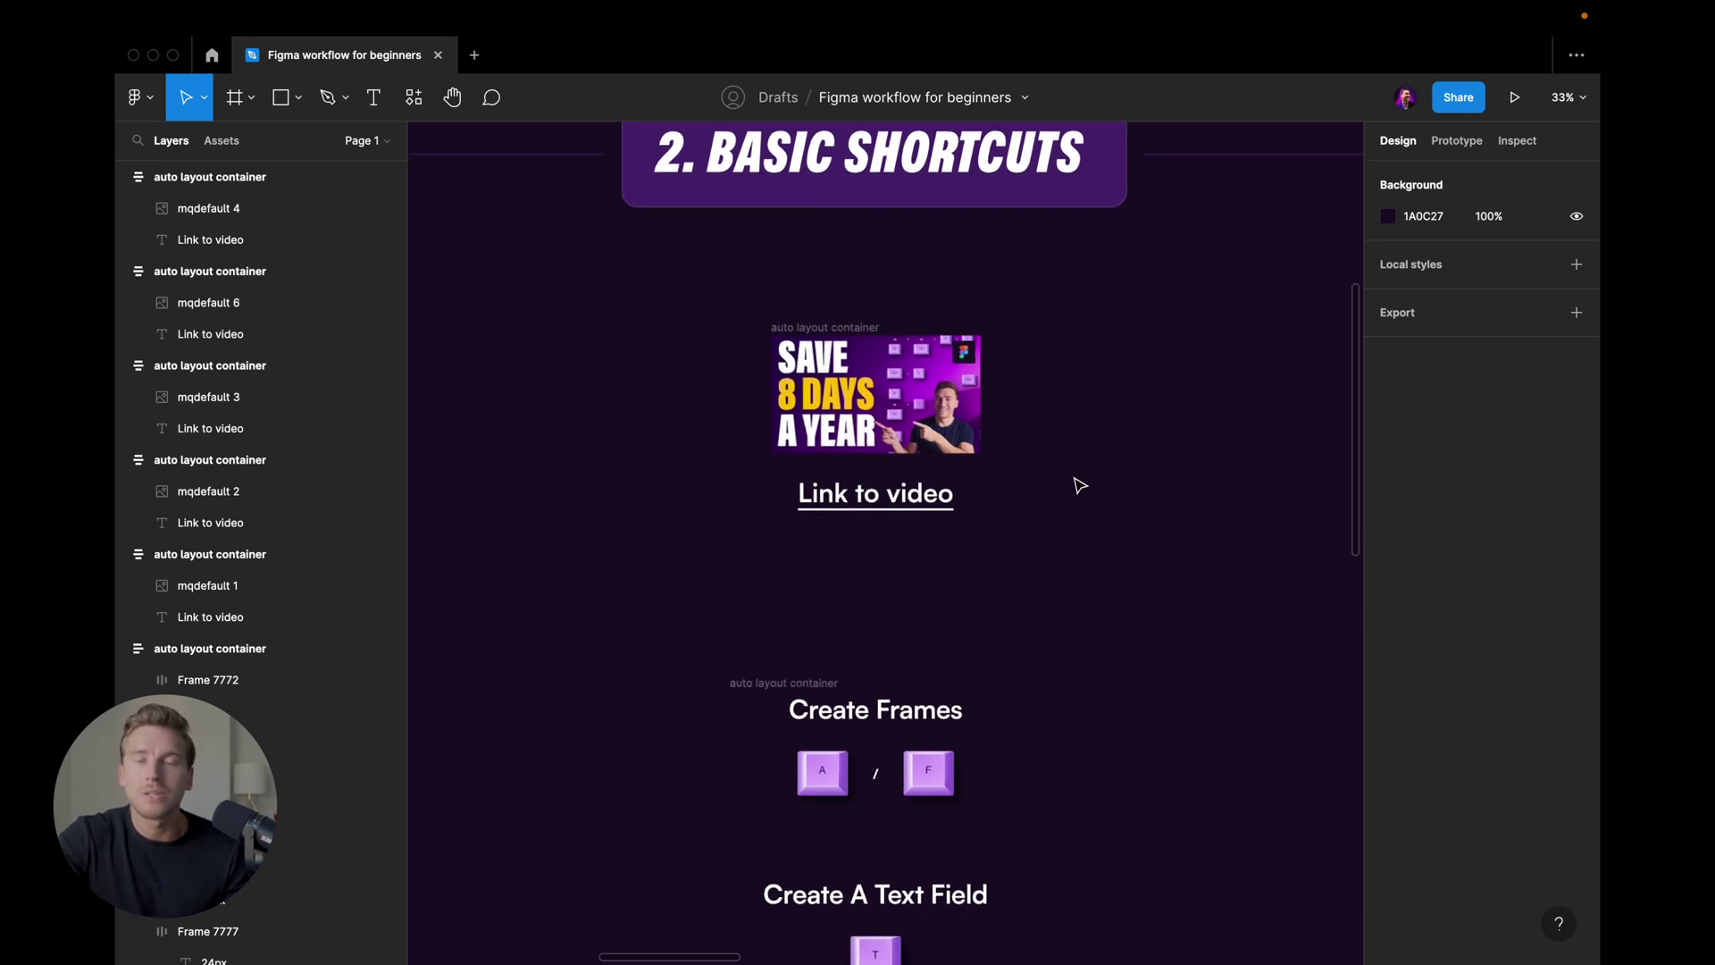
scroll(1078, 487, "down", 8)
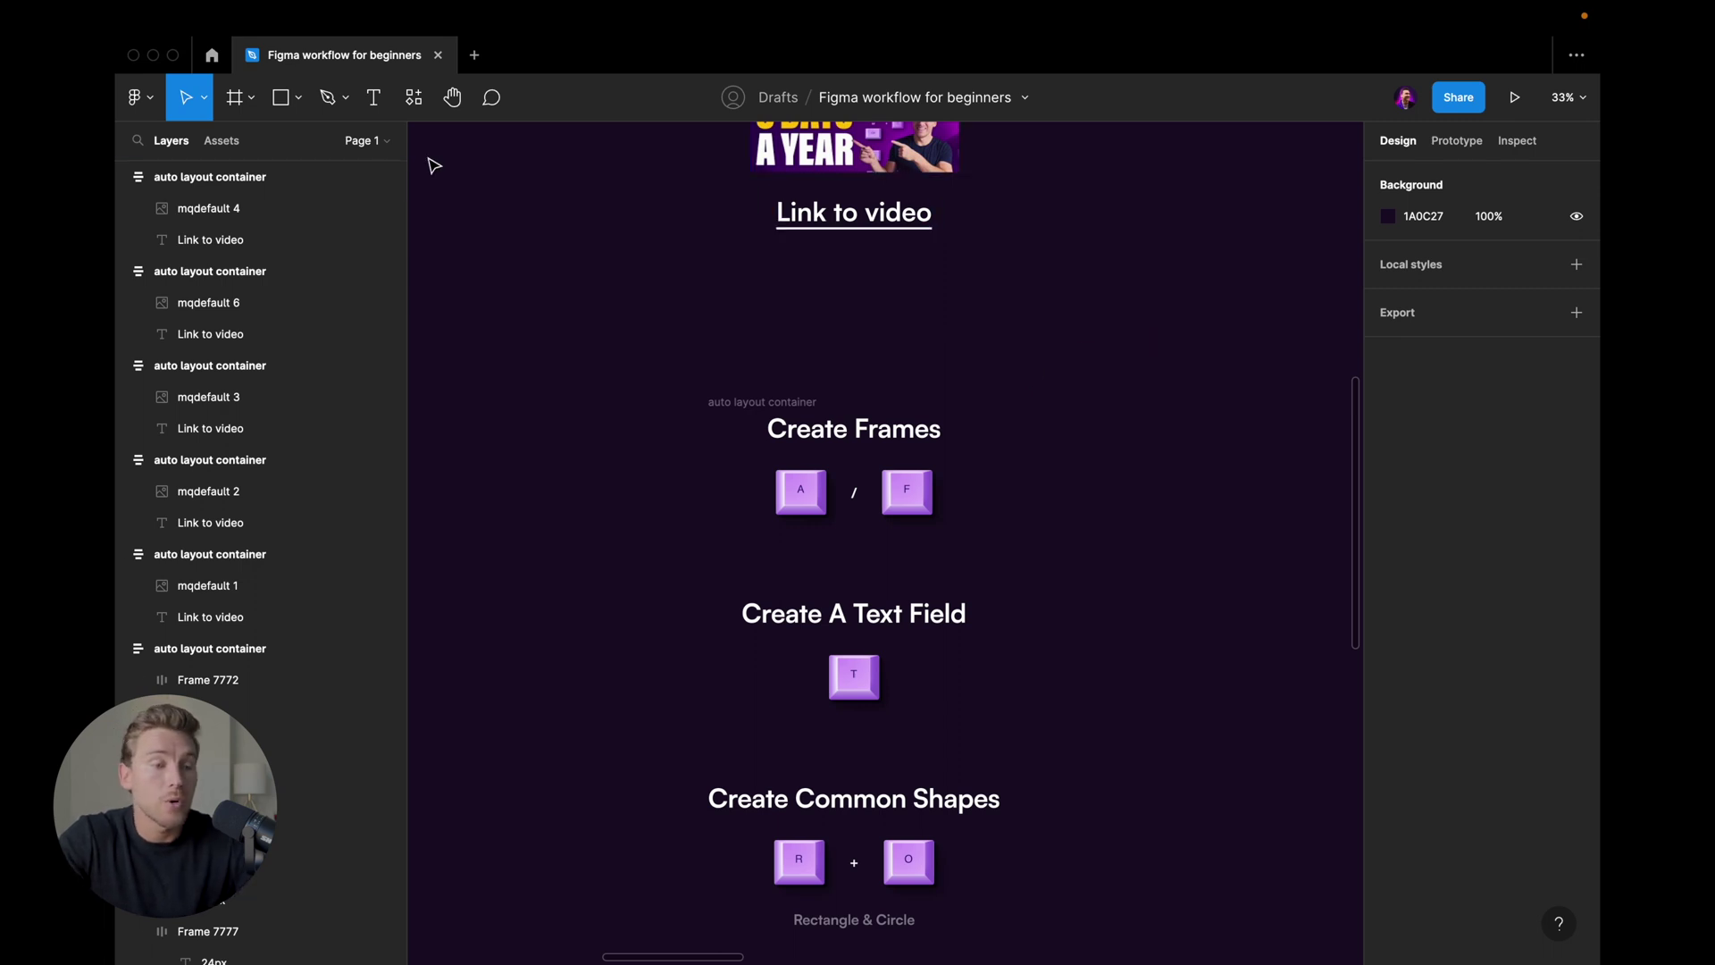
left_click(254, 98)
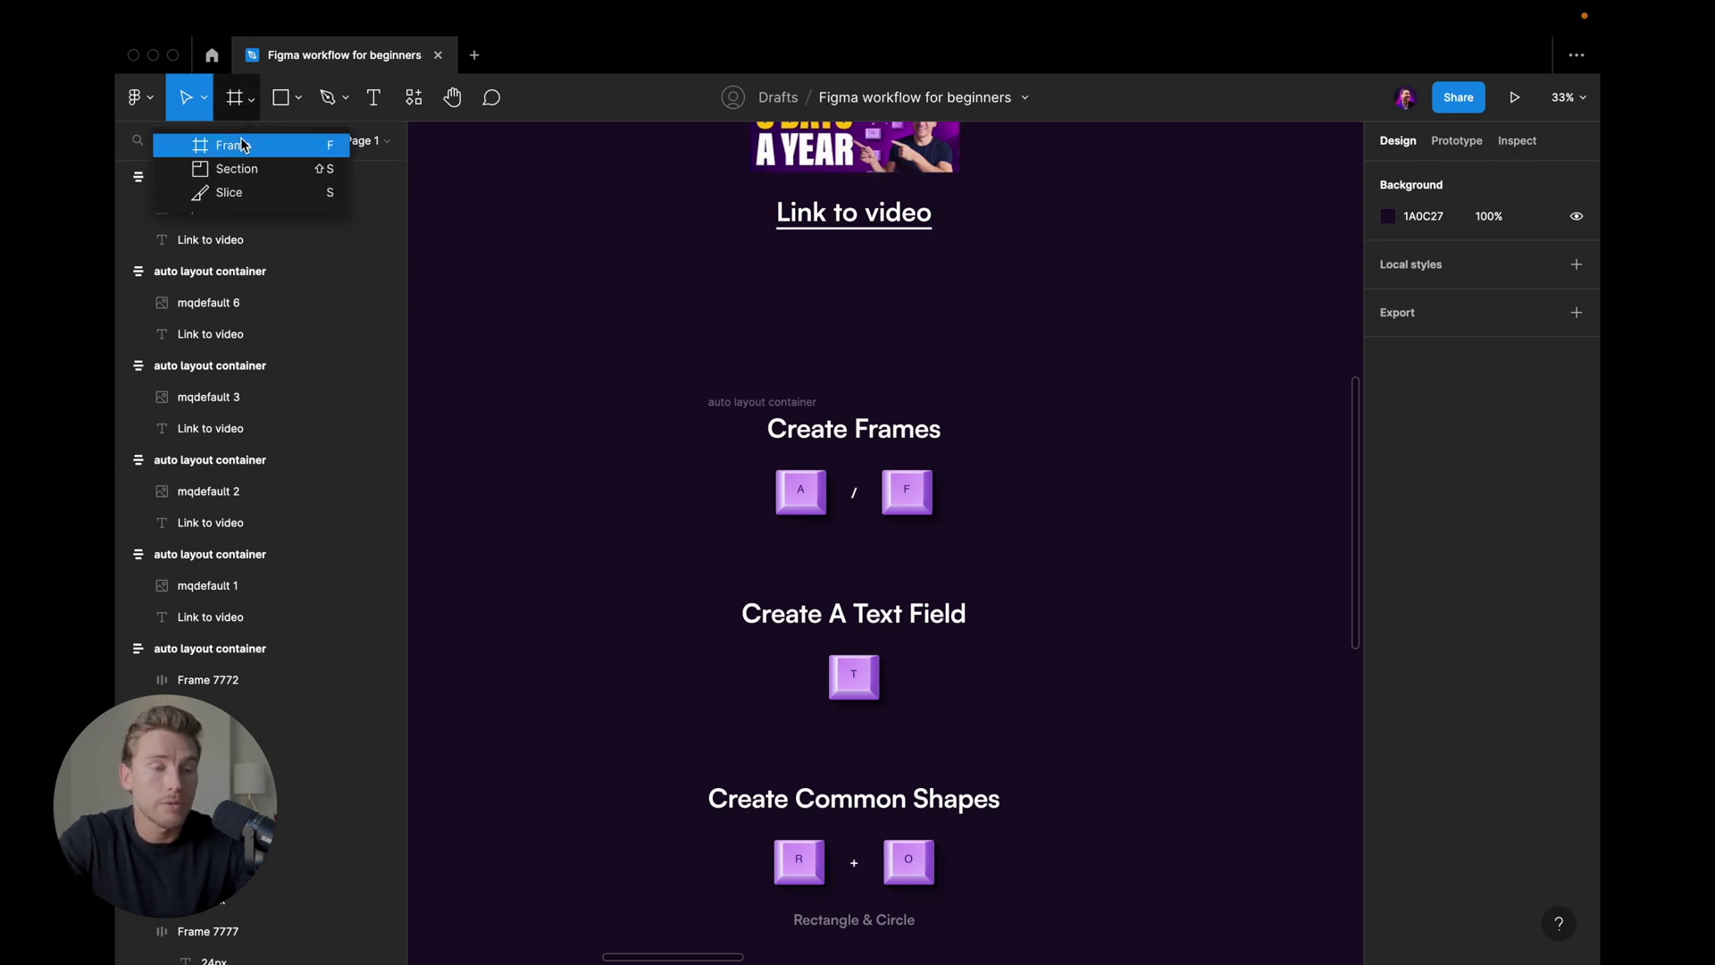
left_click(219, 143)
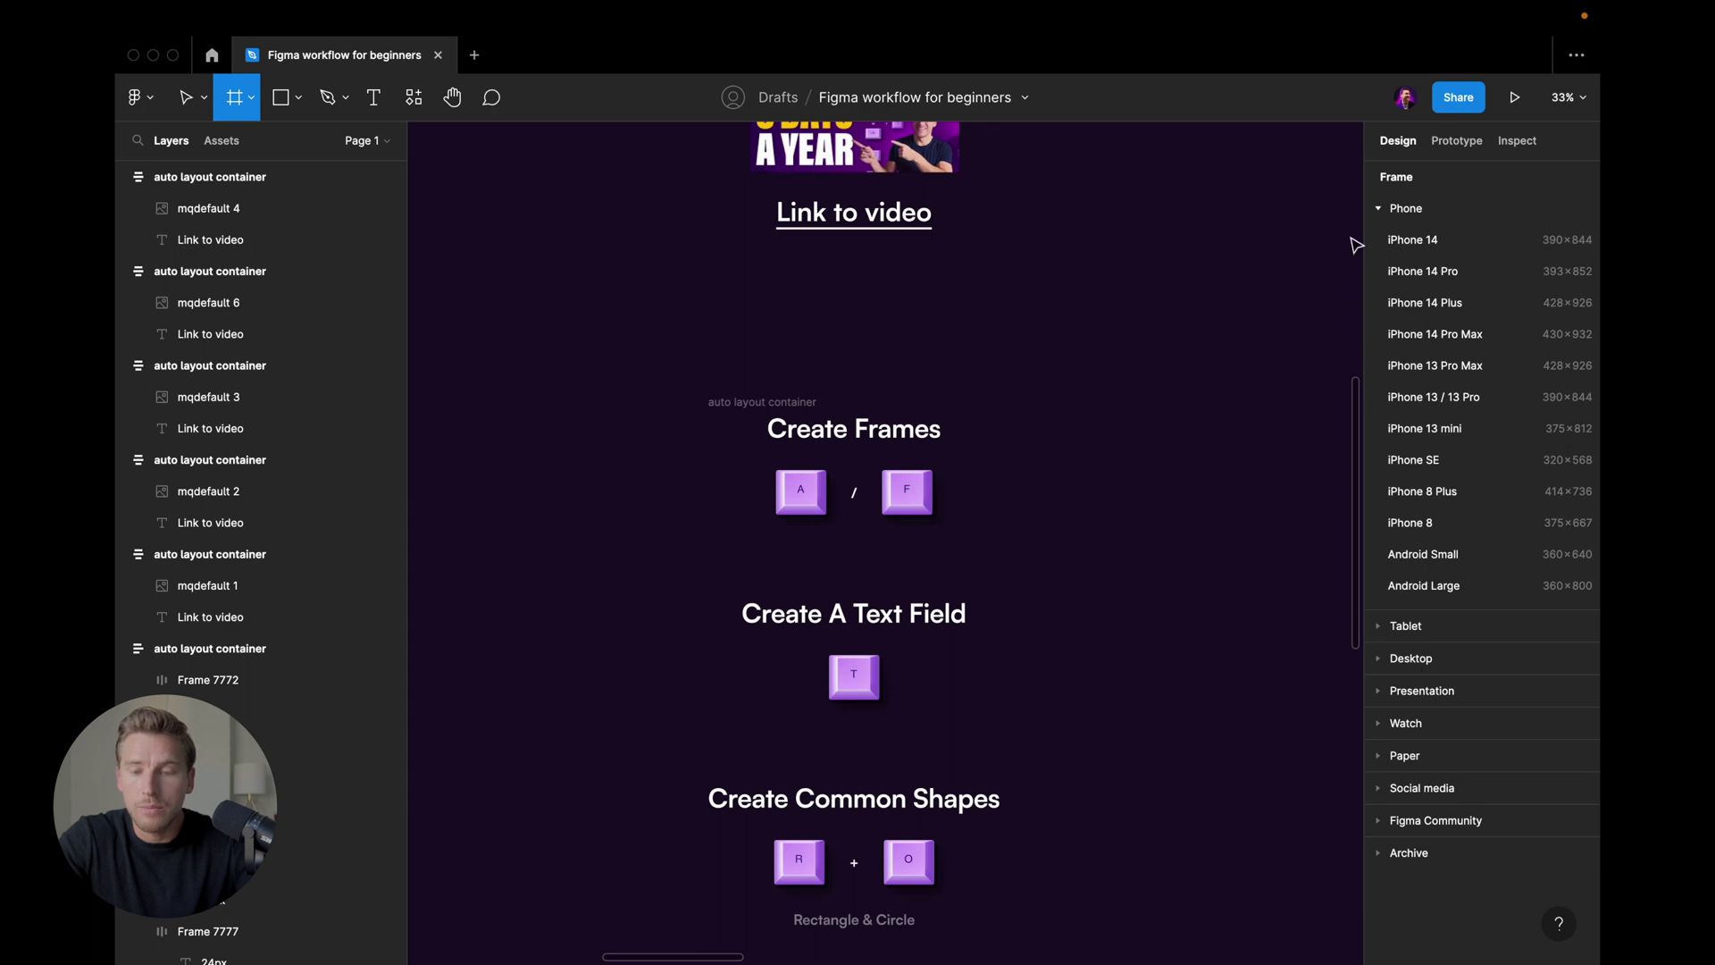
scroll(1276, 489, "left", 5)
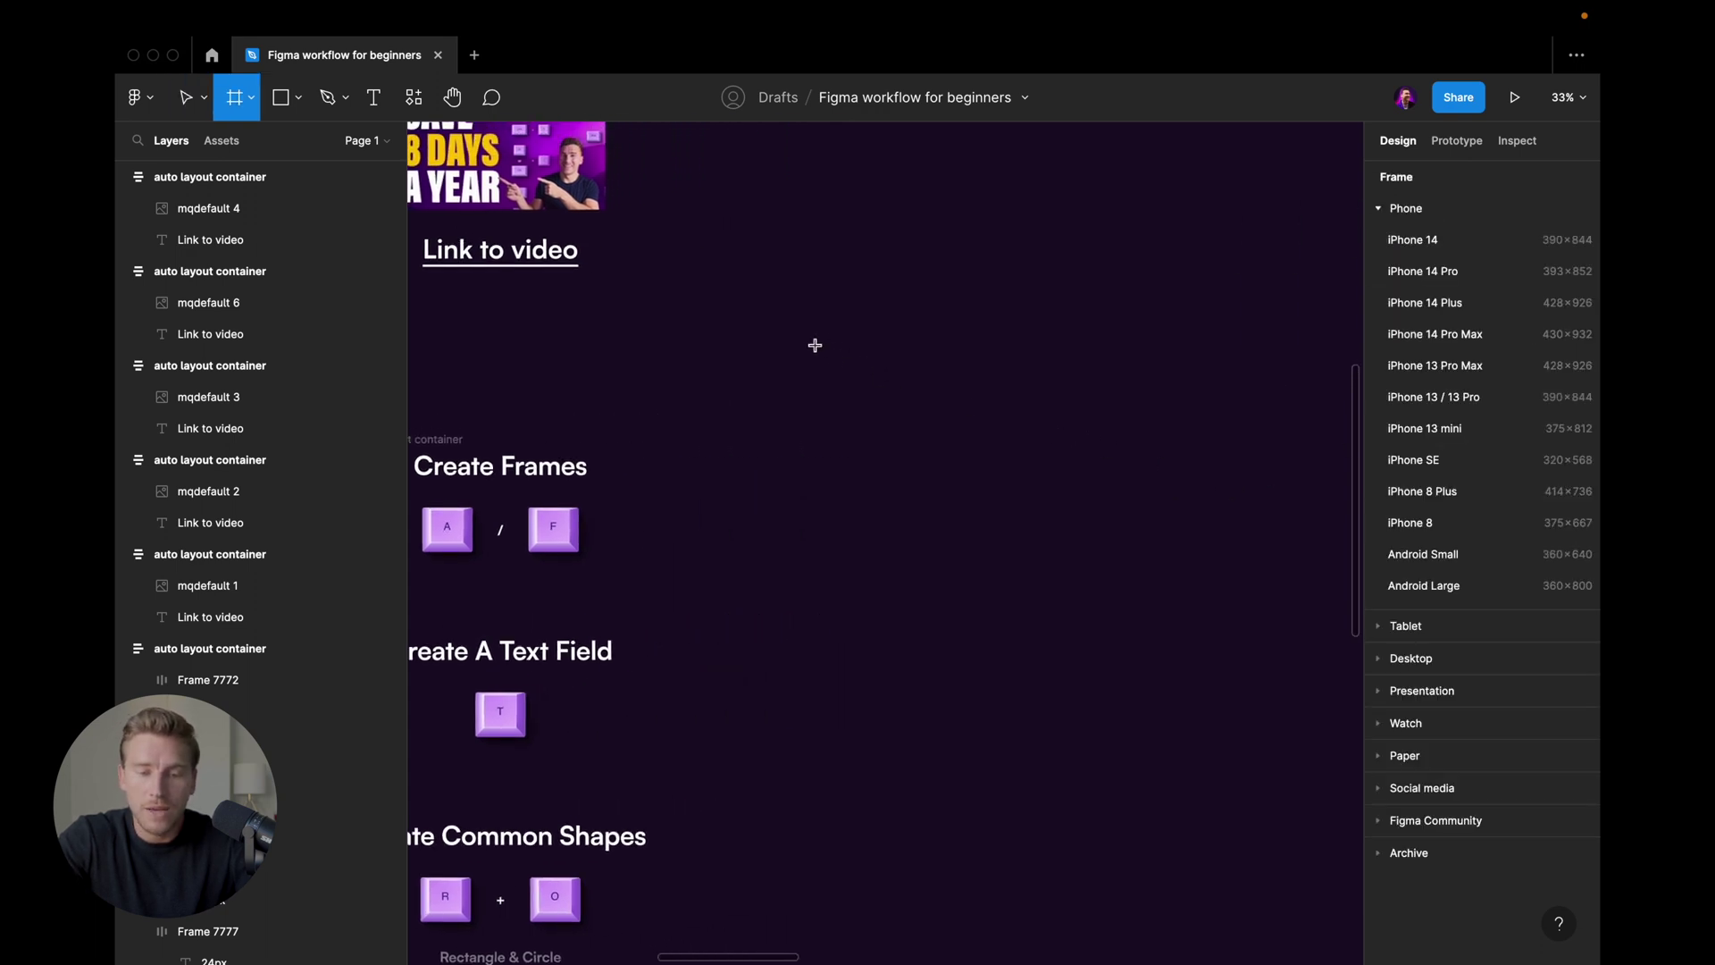
left_click_drag(814, 344, 1142, 525)
key("Delete")
key("f")
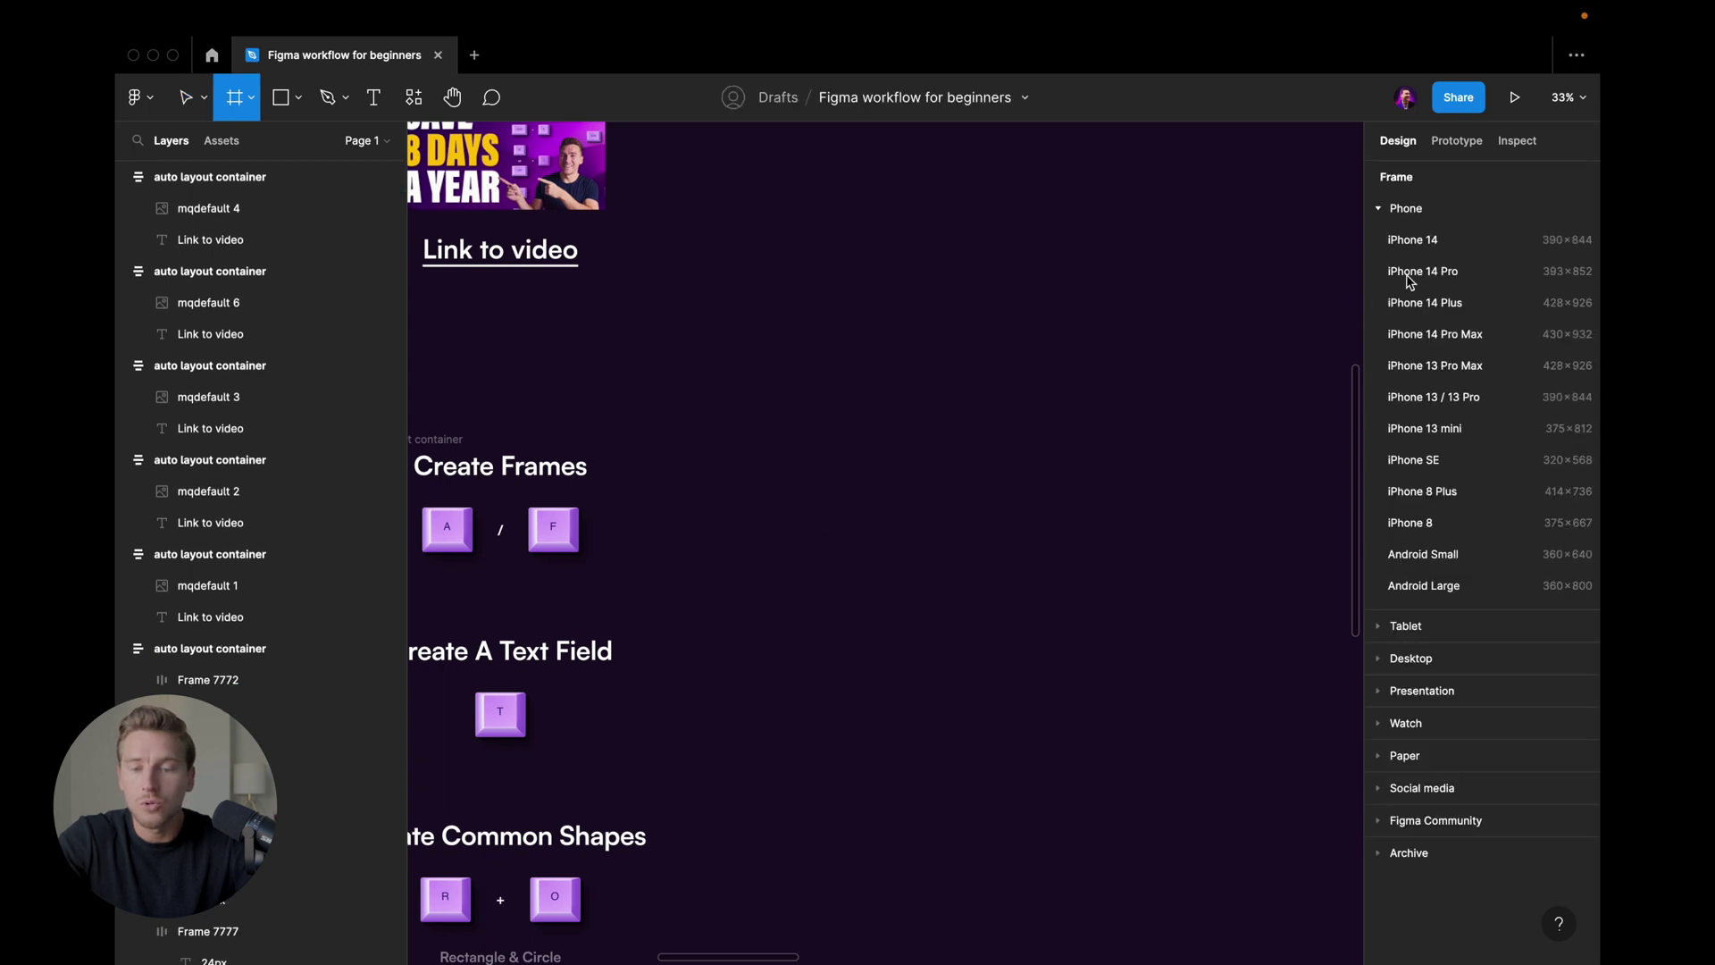
key("v")
scroll(1084, 379, "left", 5)
scroll(1084, 380, "down", 2)
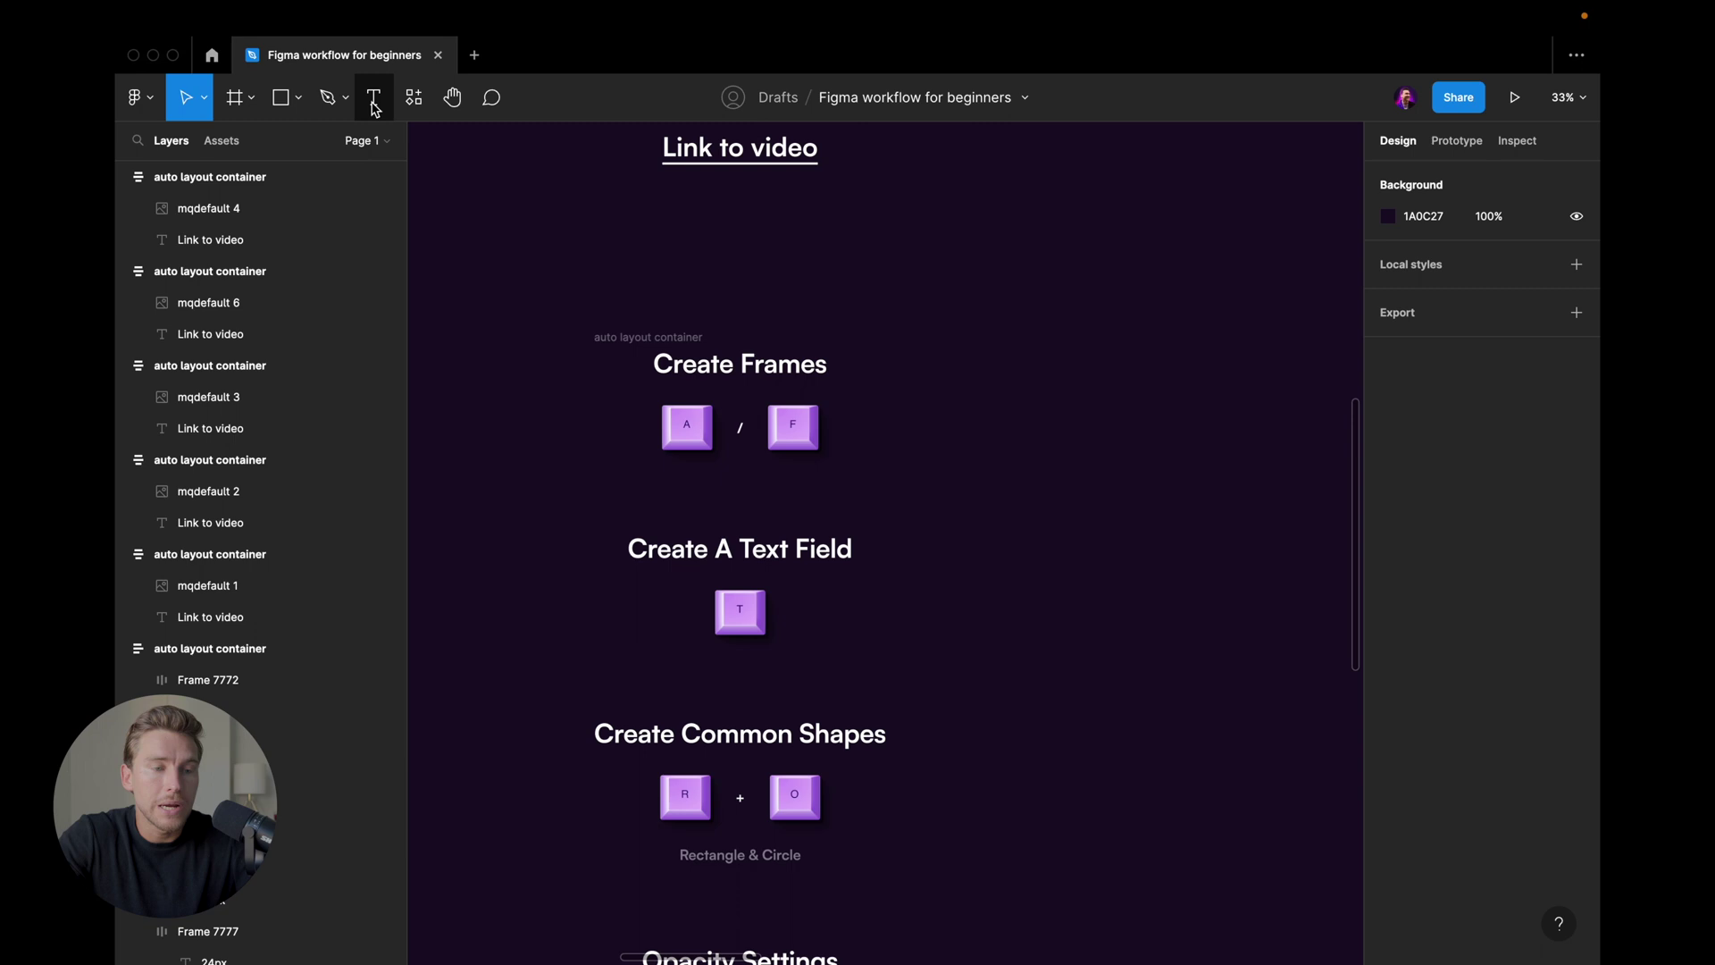
key("t")
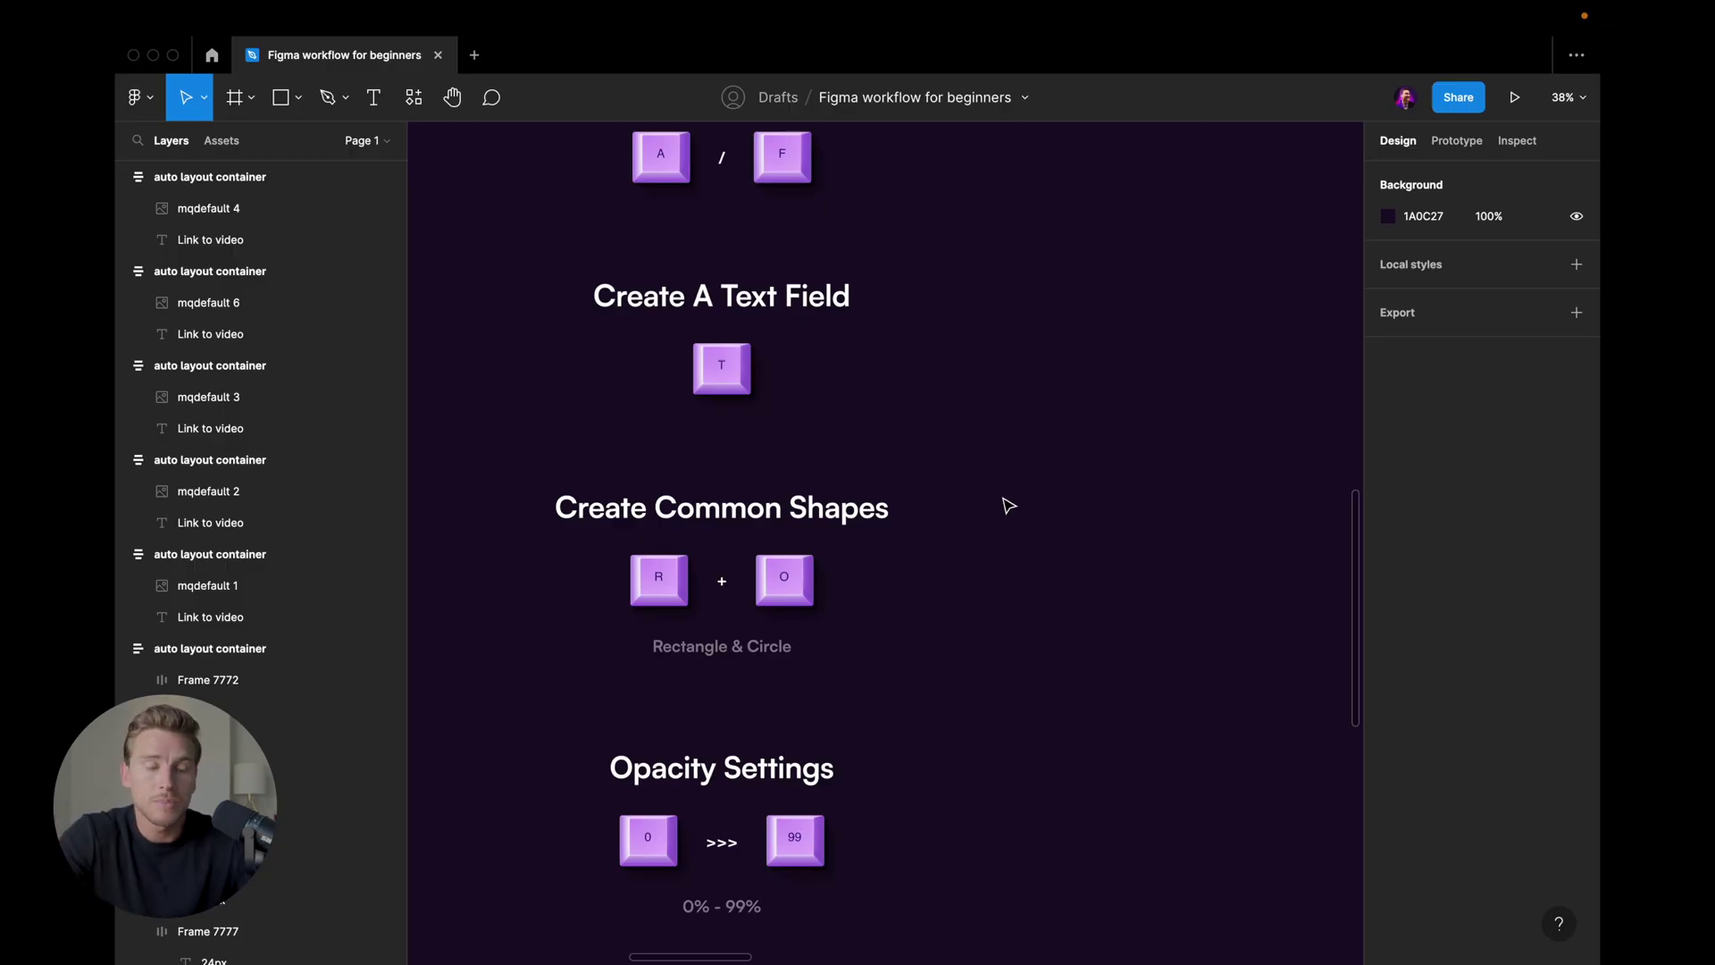
key("r")
left_click_drag(996, 382, 1152, 526)
key("super+z")
key("o")
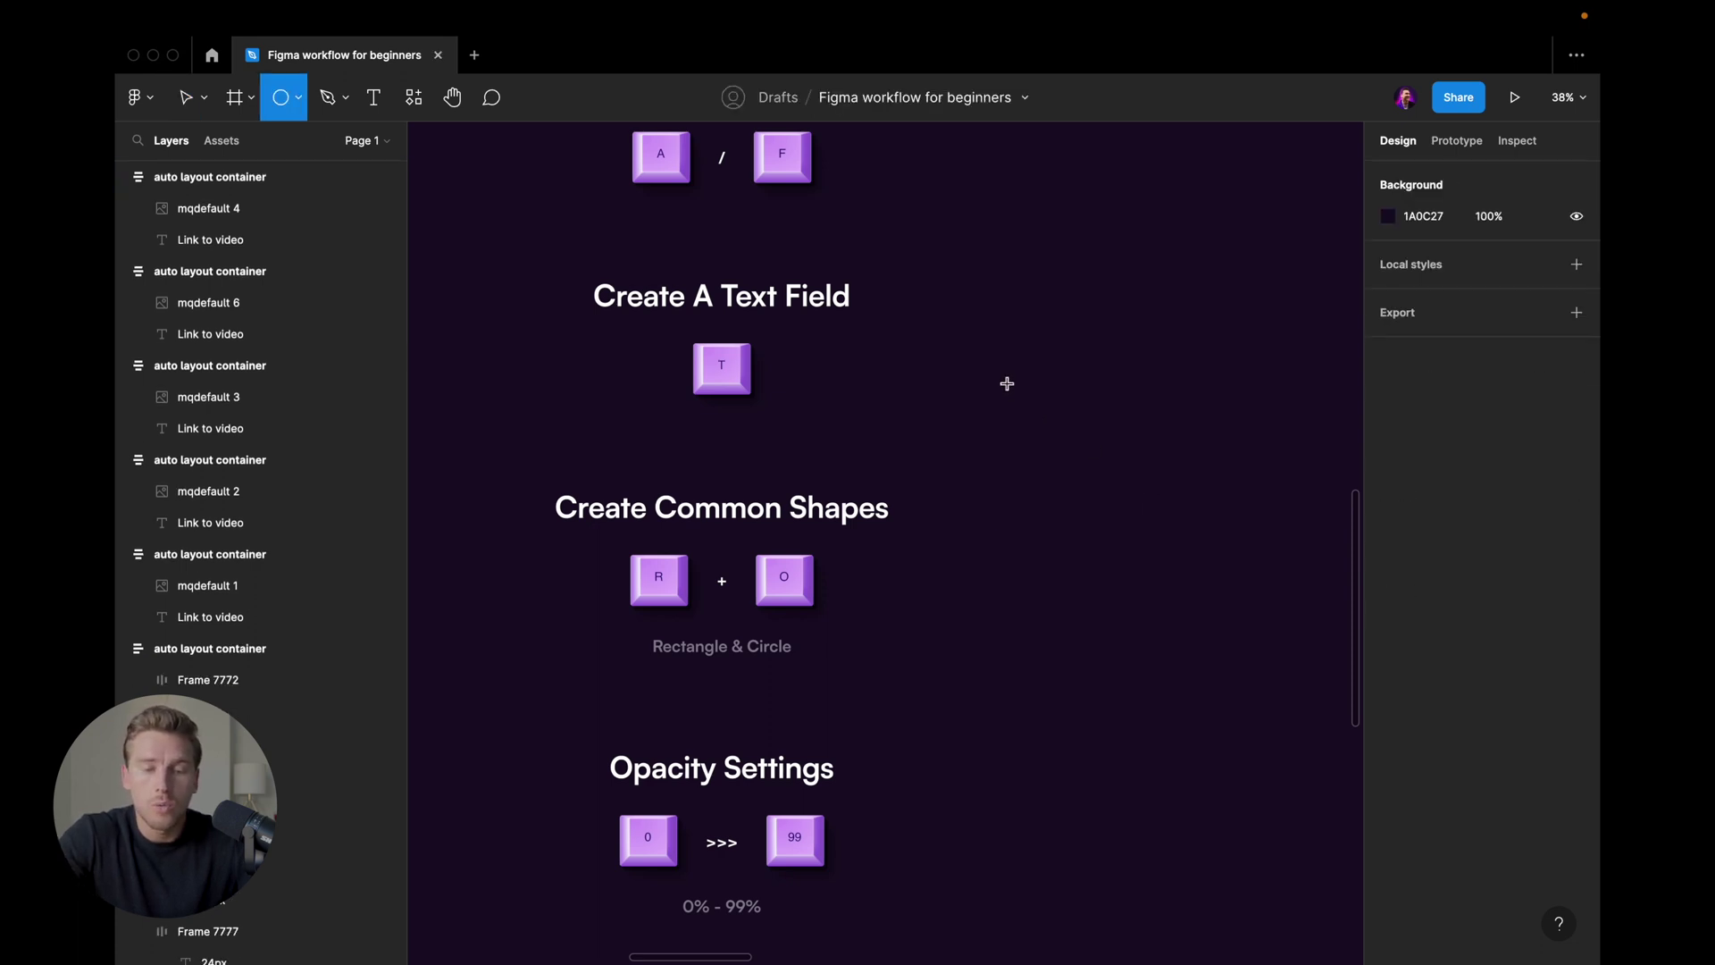
left_click_drag(1005, 382, 1114, 476)
key("super+z")
scroll(1114, 475, "down", 3)
scroll(1023, 601, "up", 4)
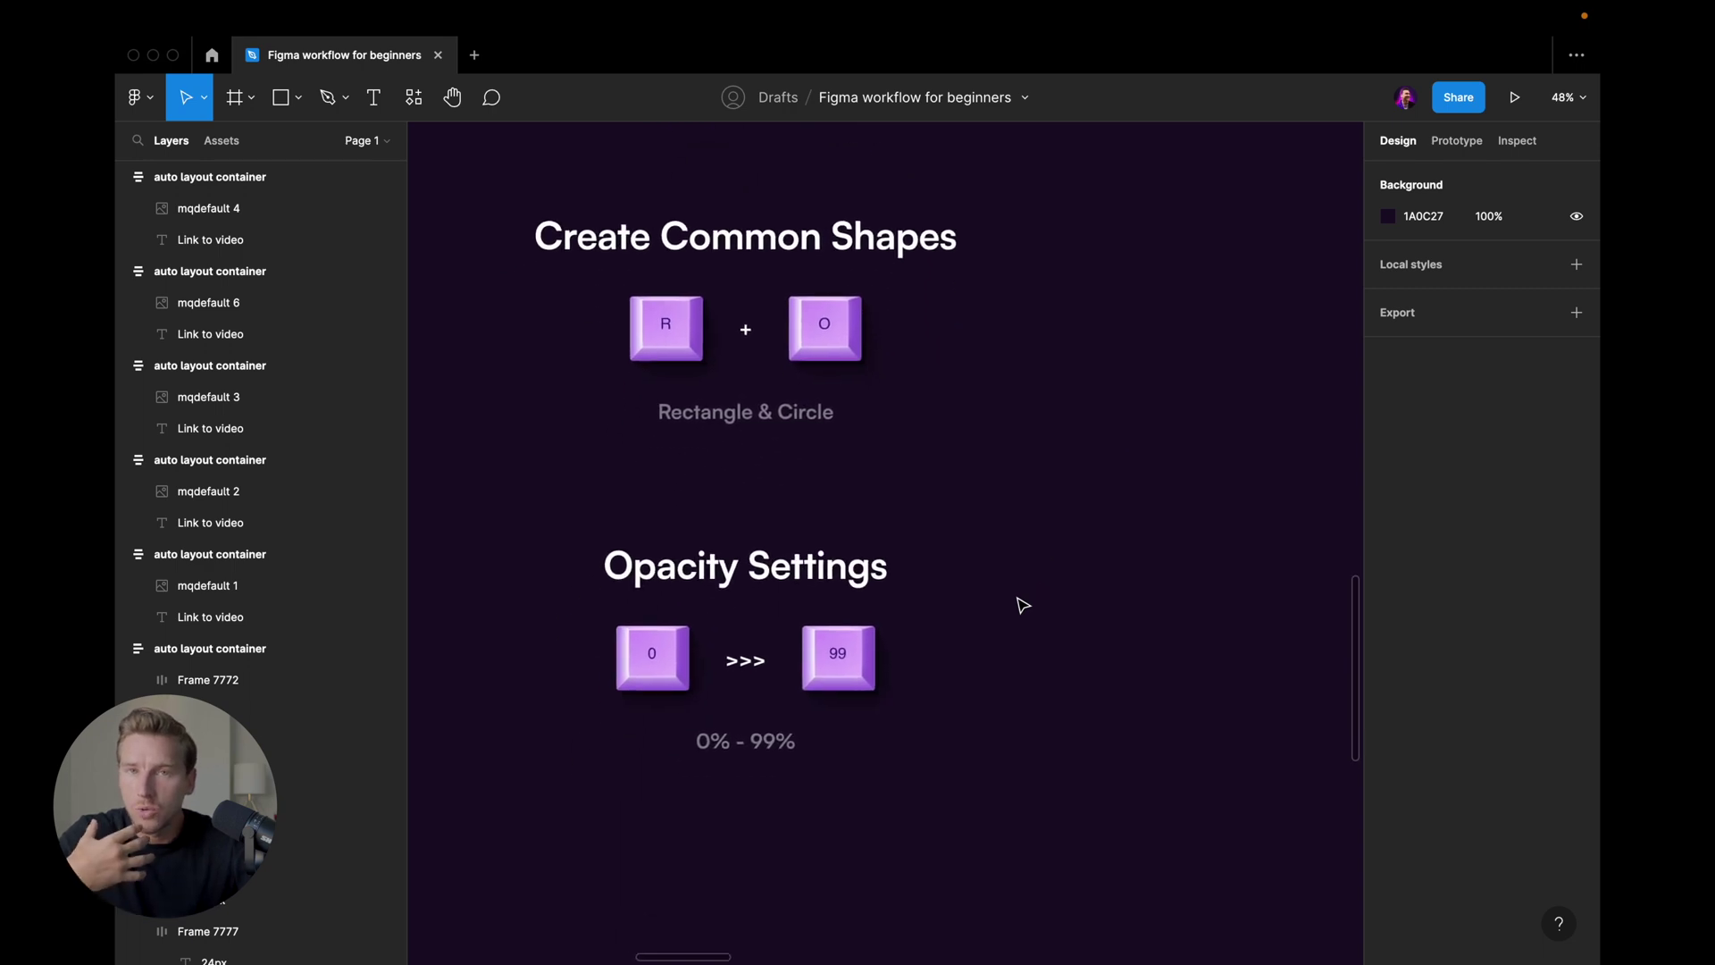
scroll(1023, 605, "down", 1)
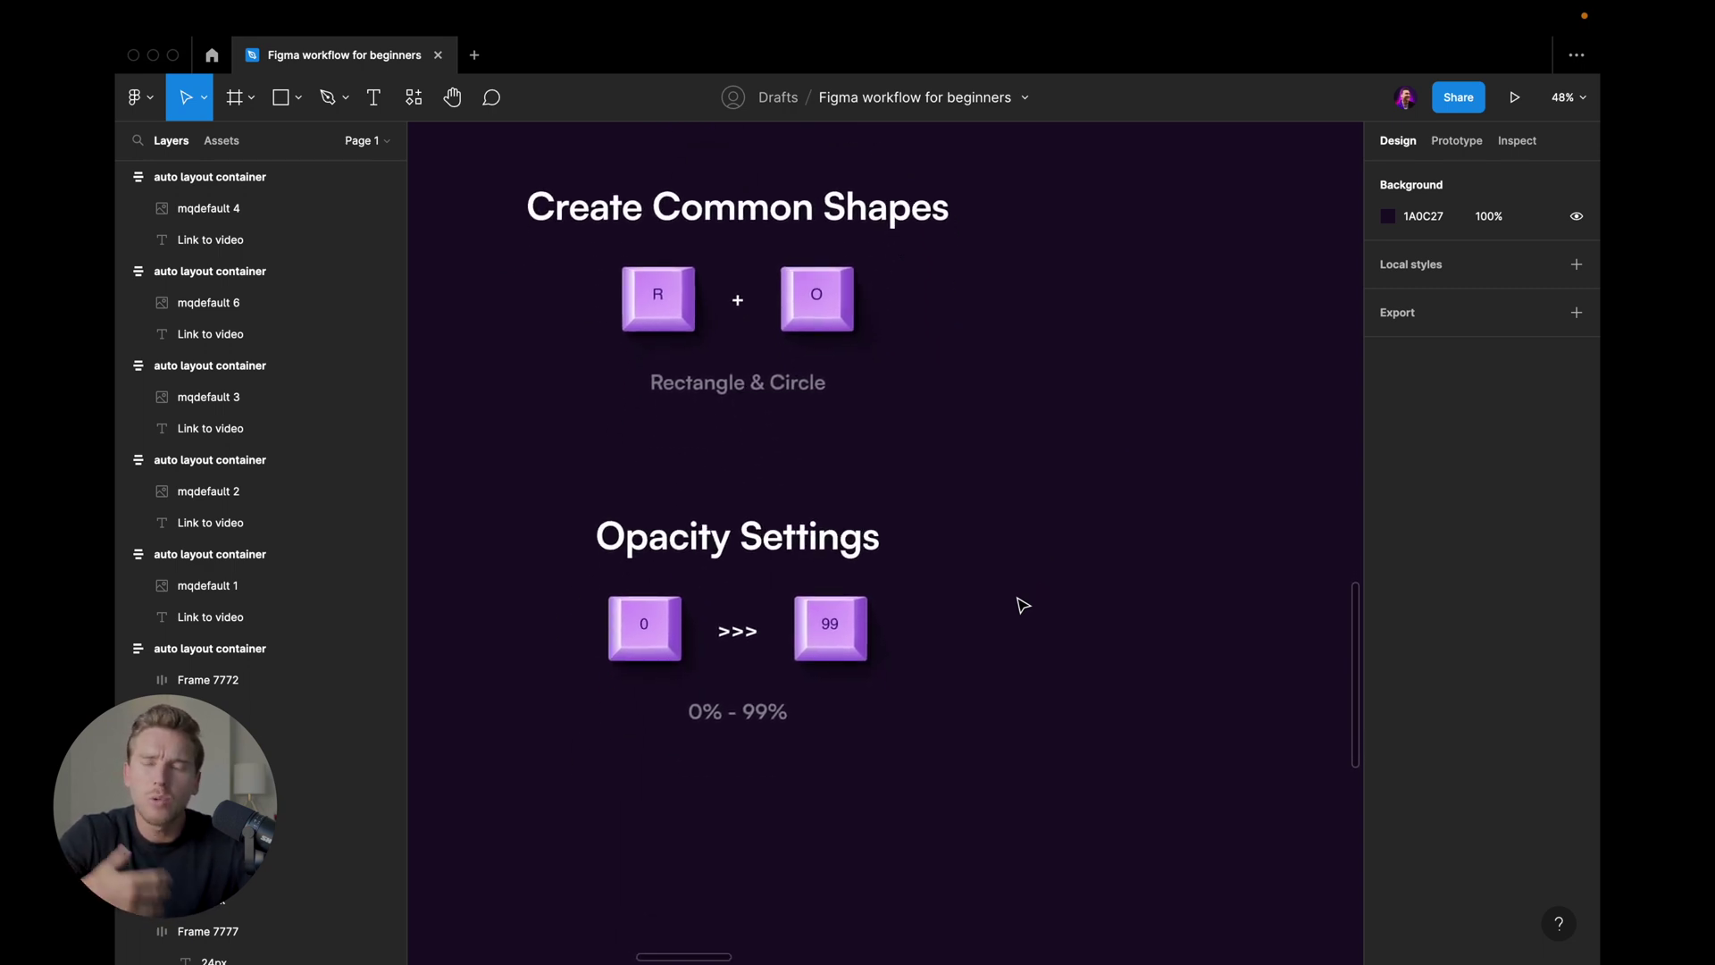
key("o")
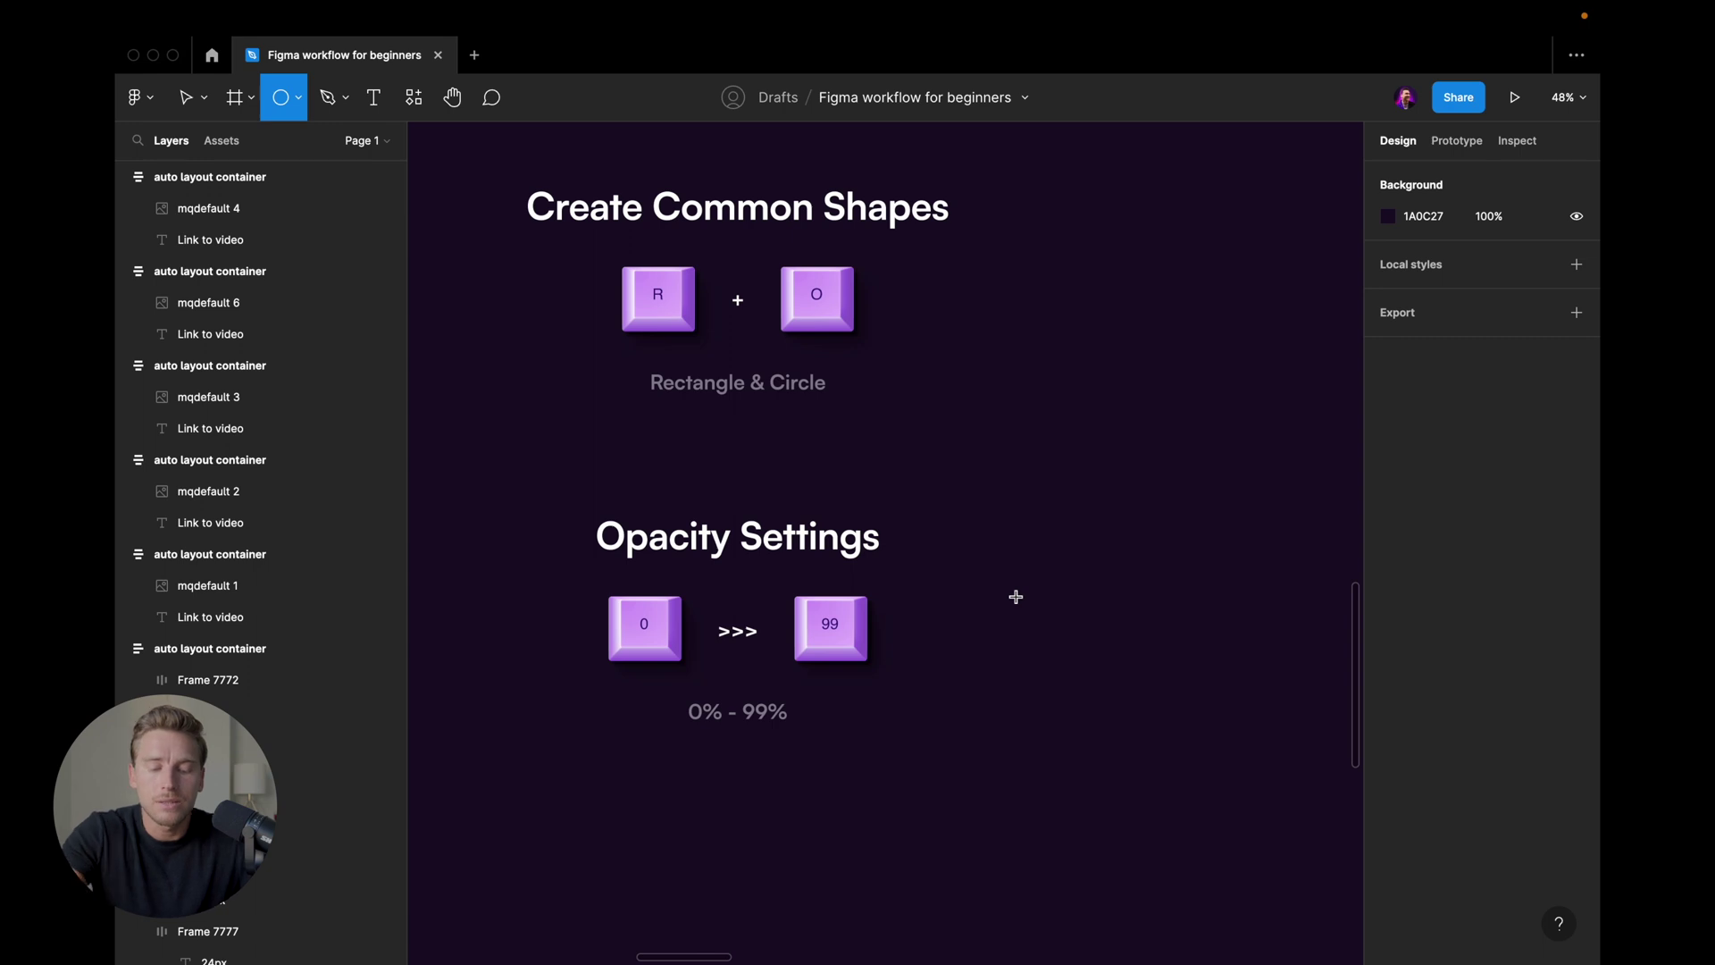
left_click_drag(998, 543, 1141, 686)
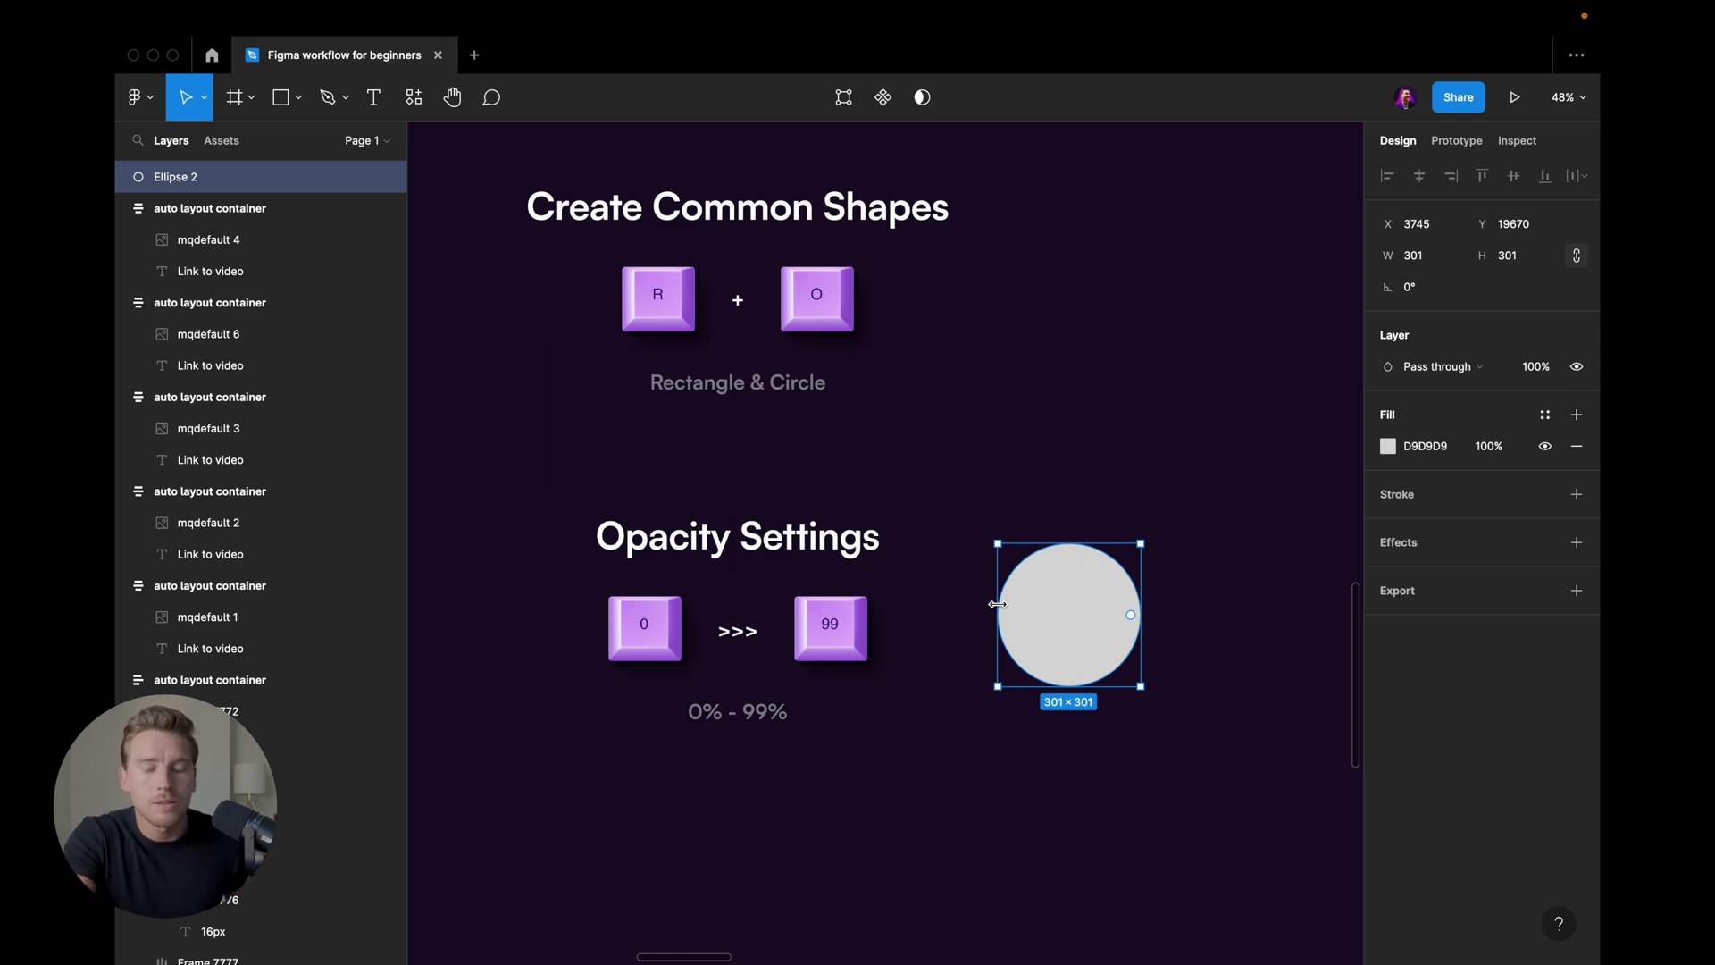
key("6")
key("5")
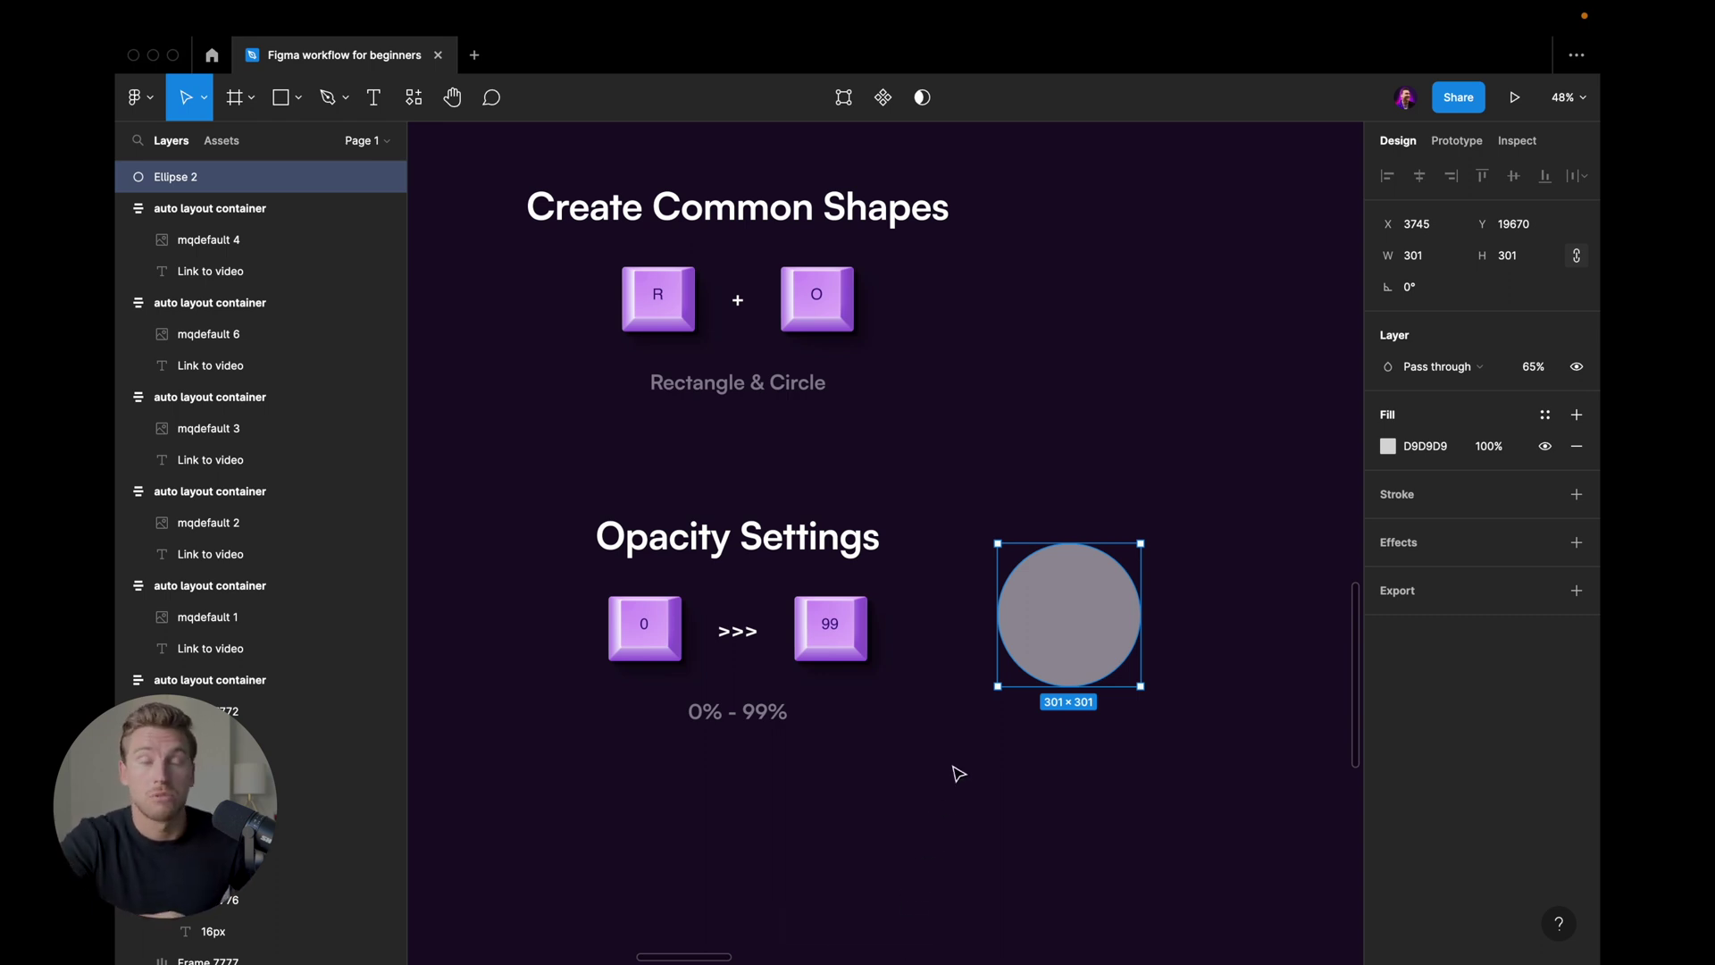
key("3")
key("3")
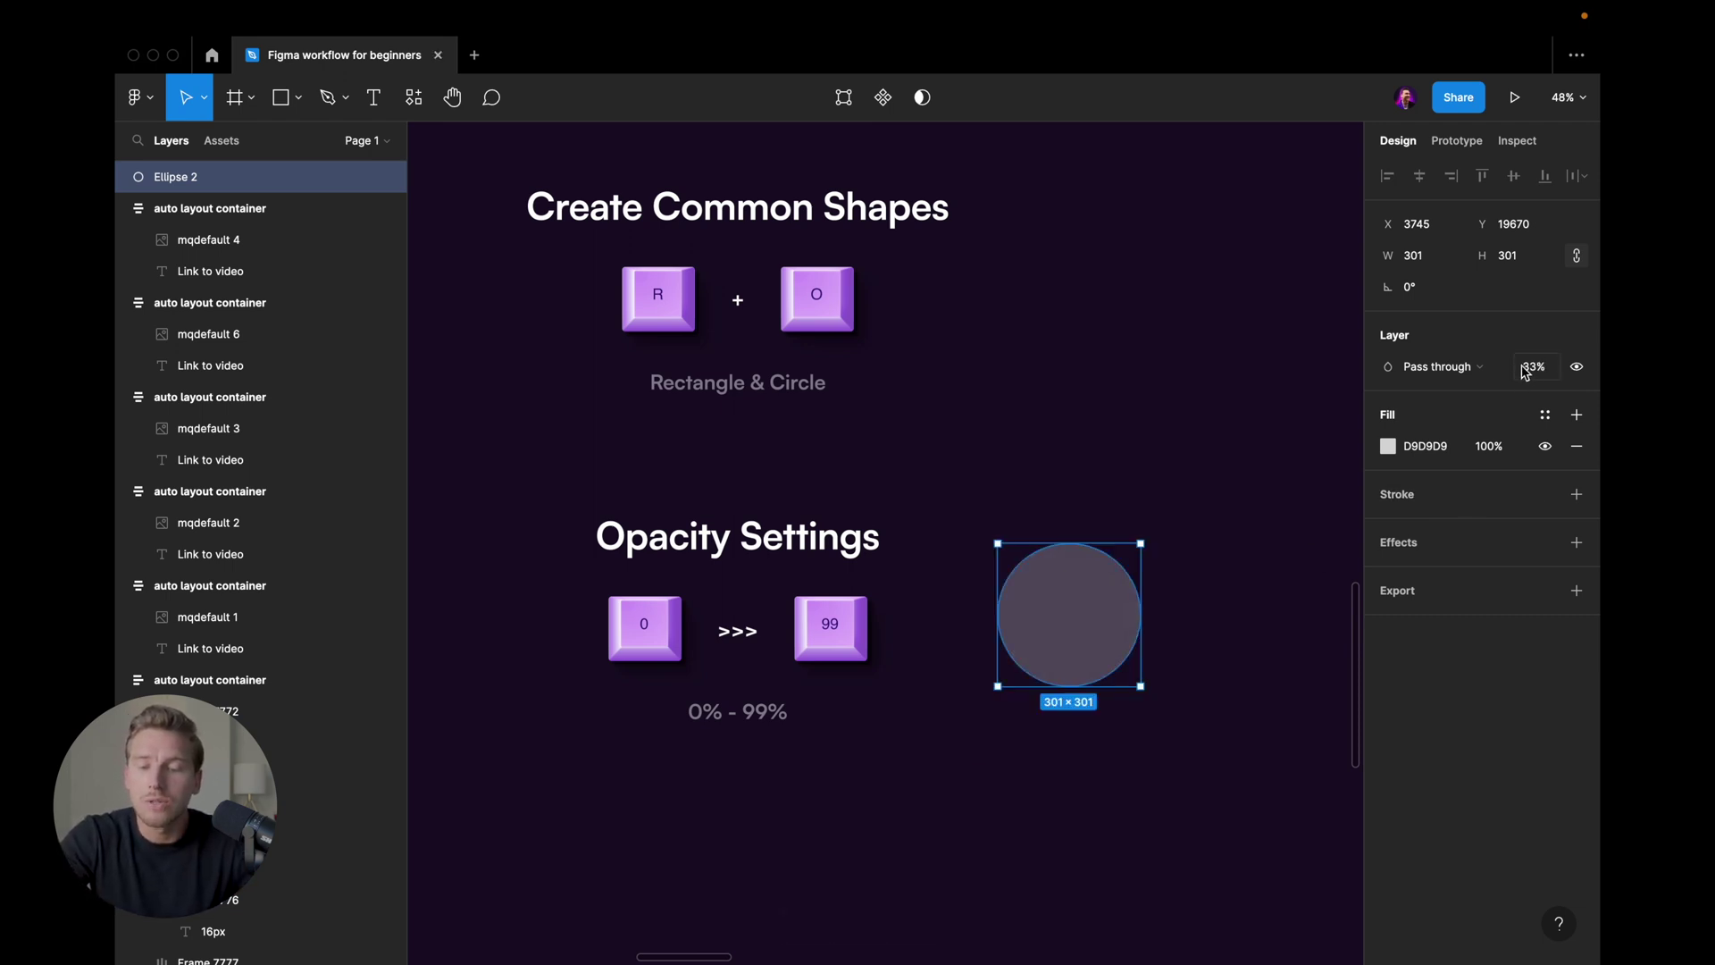
key("Delete")
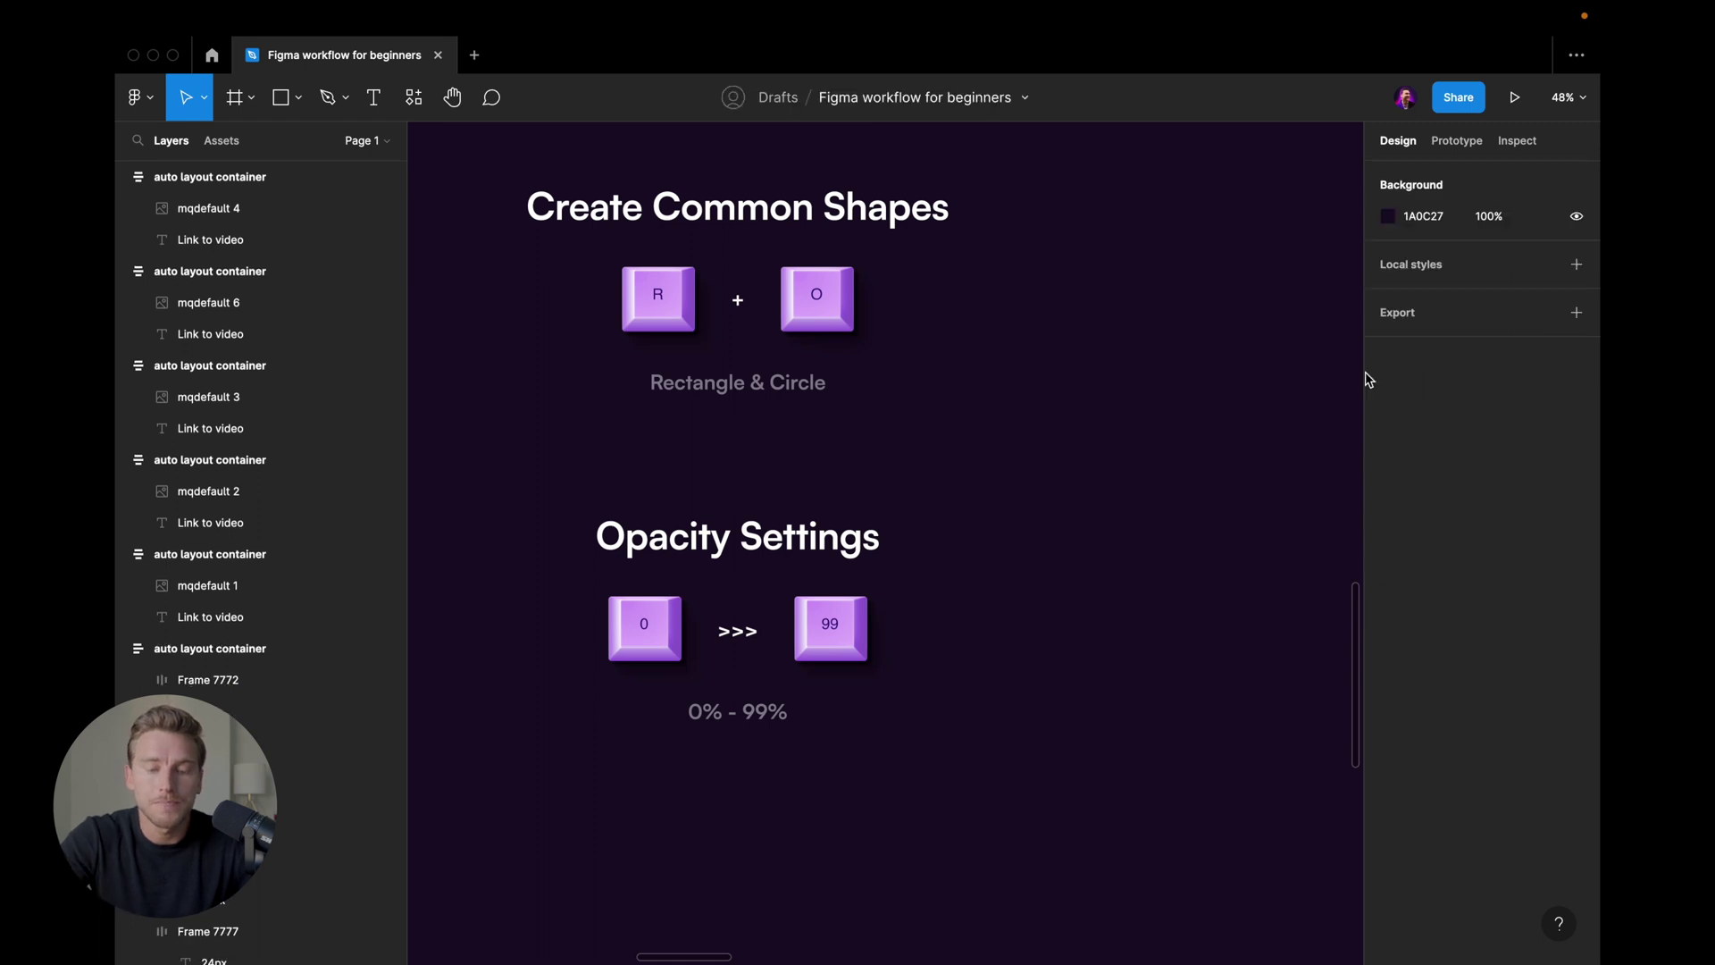
scroll(1129, 355, "down", 5, "ctrl")
scroll(1141, 280, "up", 5)
scroll(1144, 522, "down", 5)
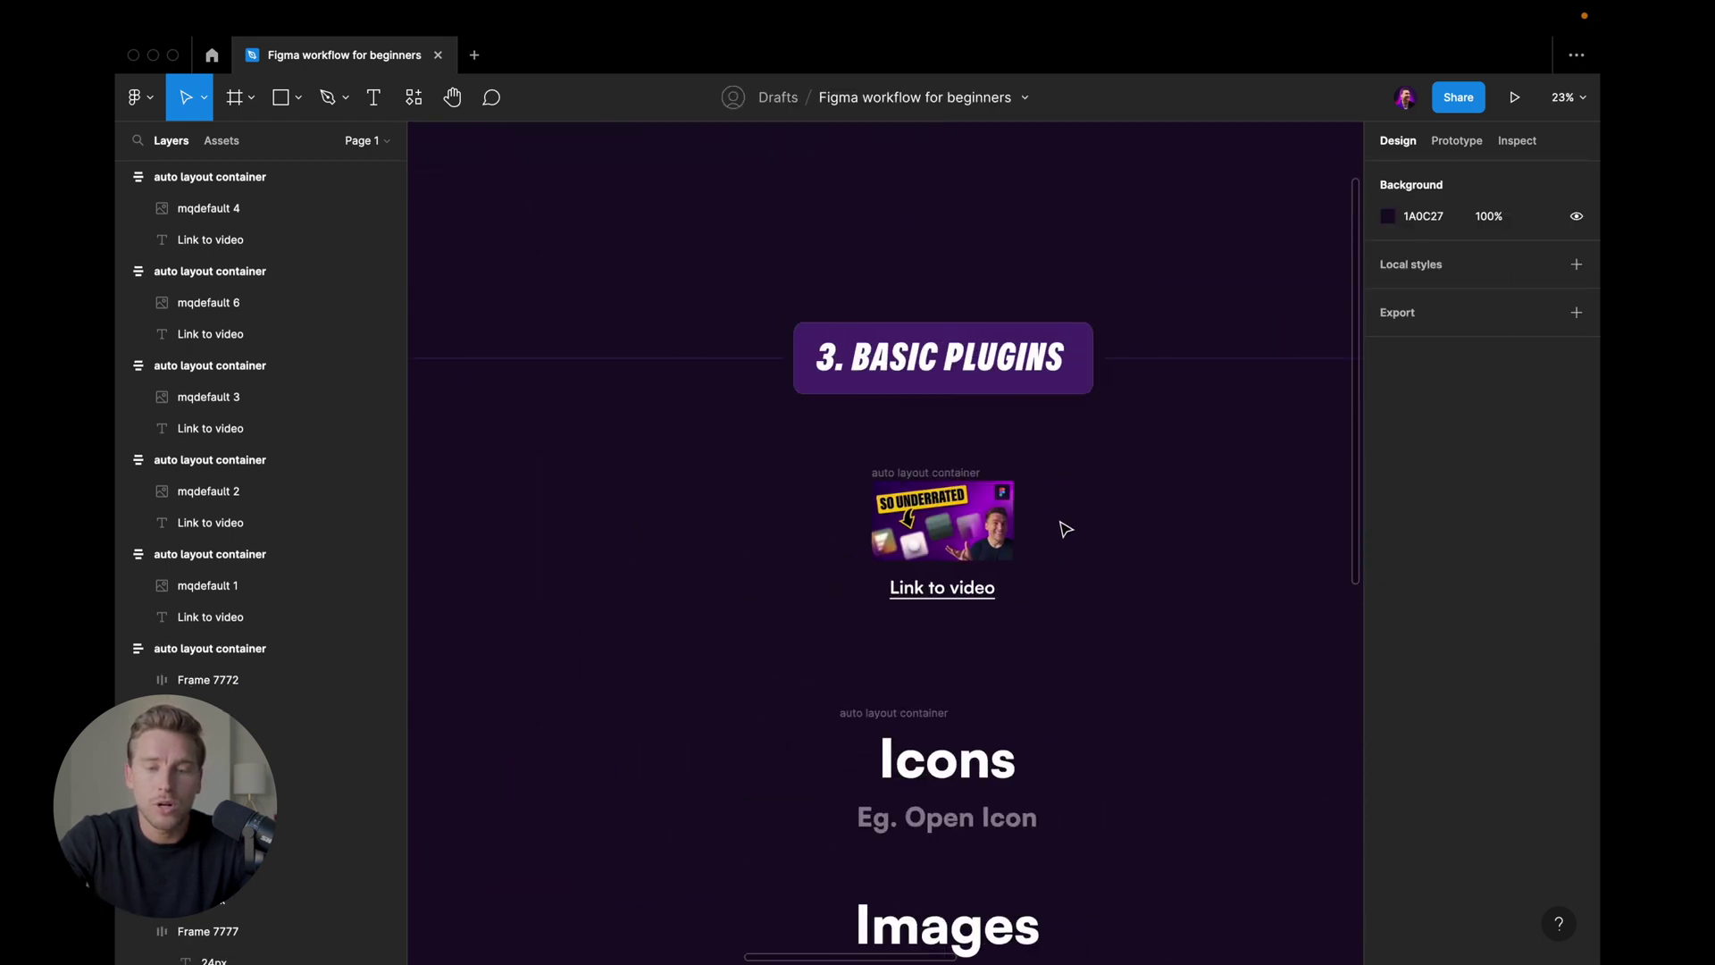
scroll(1080, 406, "up", 3, "ctrl")
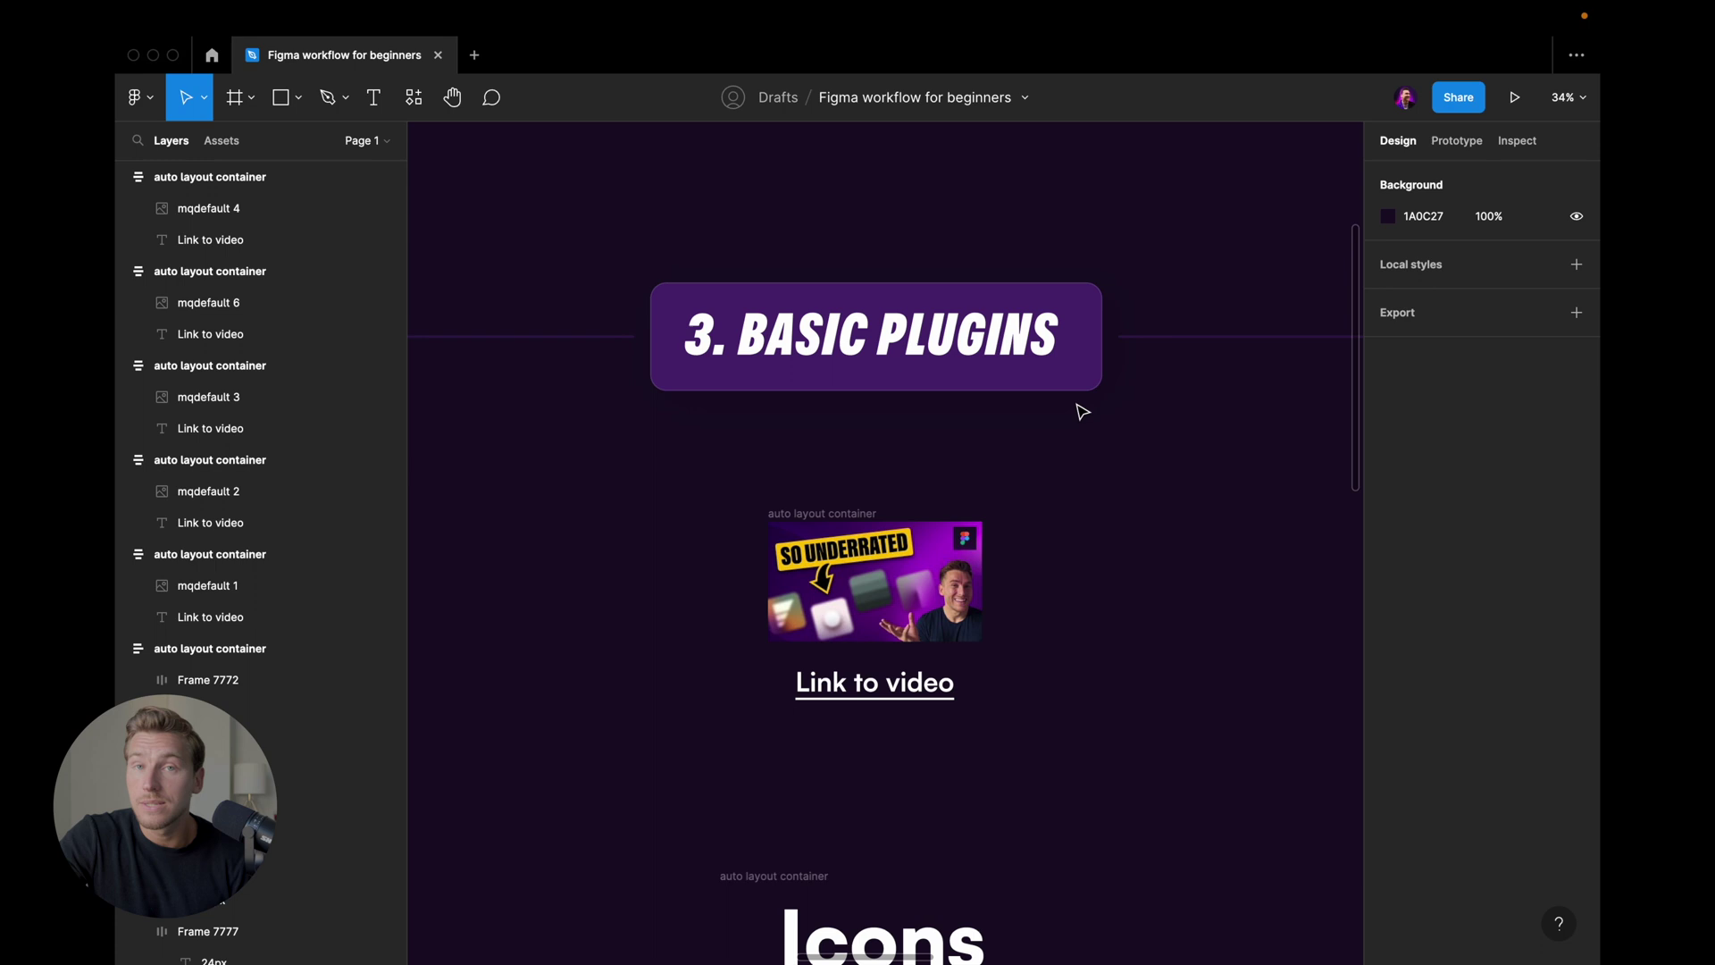
scroll(1080, 408, "down", 1)
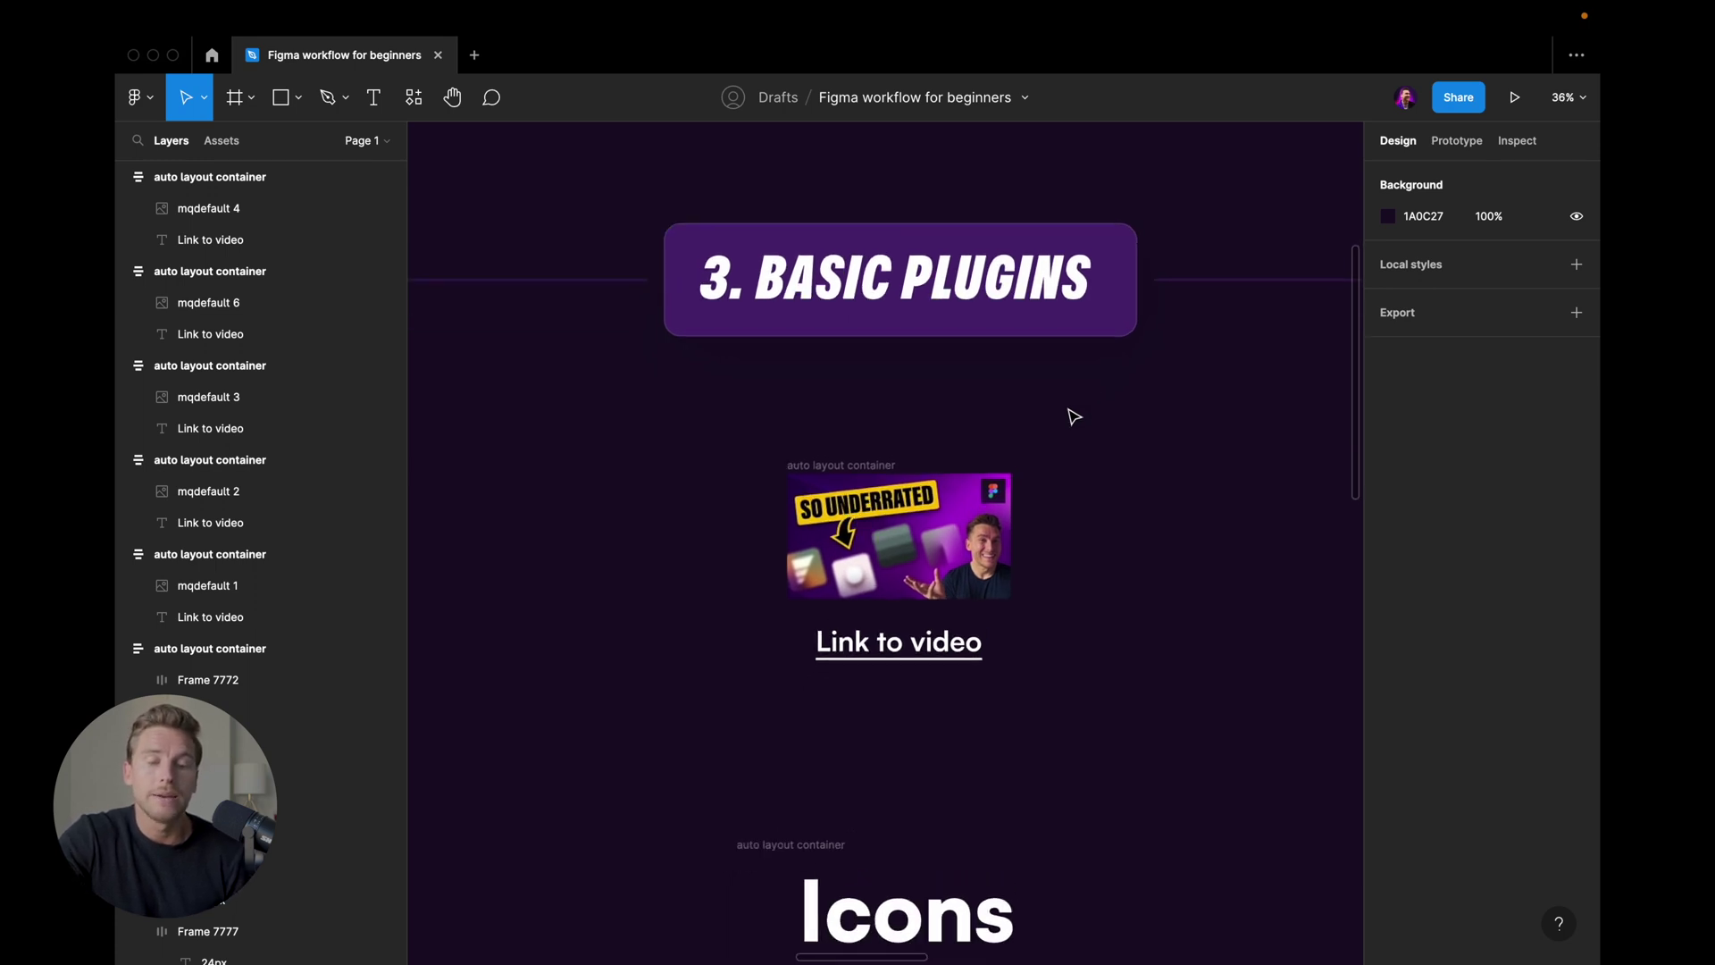
scroll(1063, 398, "up", 1, "ctrl")
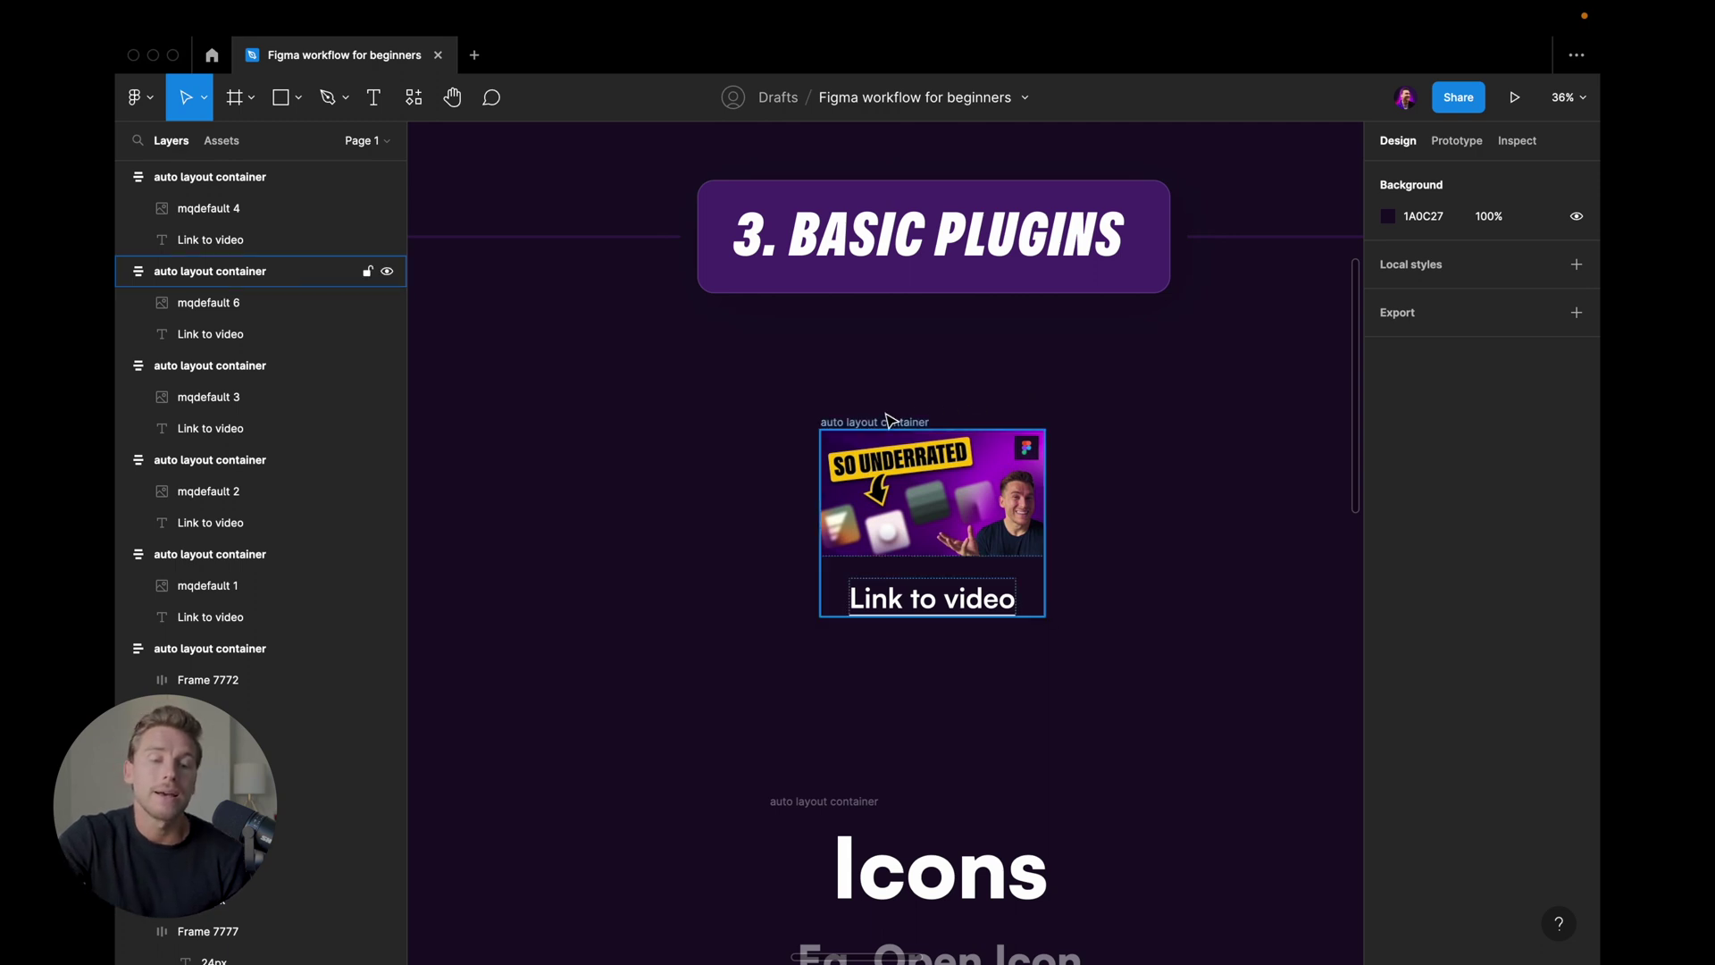
scroll(1077, 399, "down", 2)
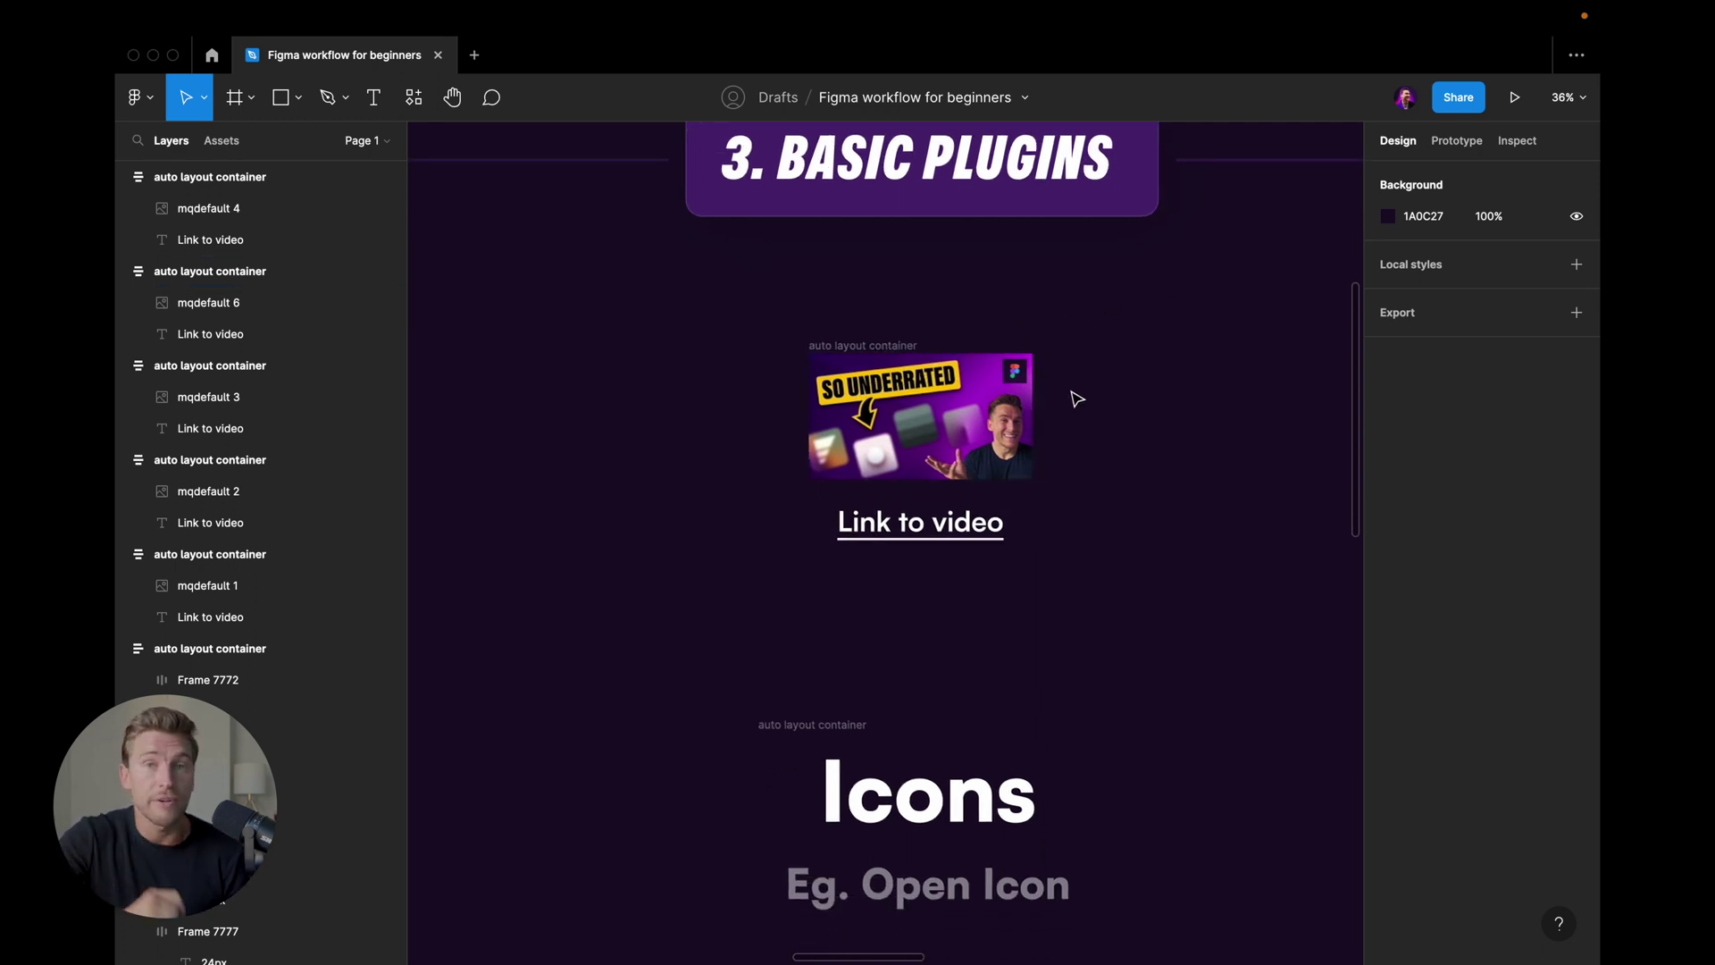
scroll(1076, 398, "down", 8)
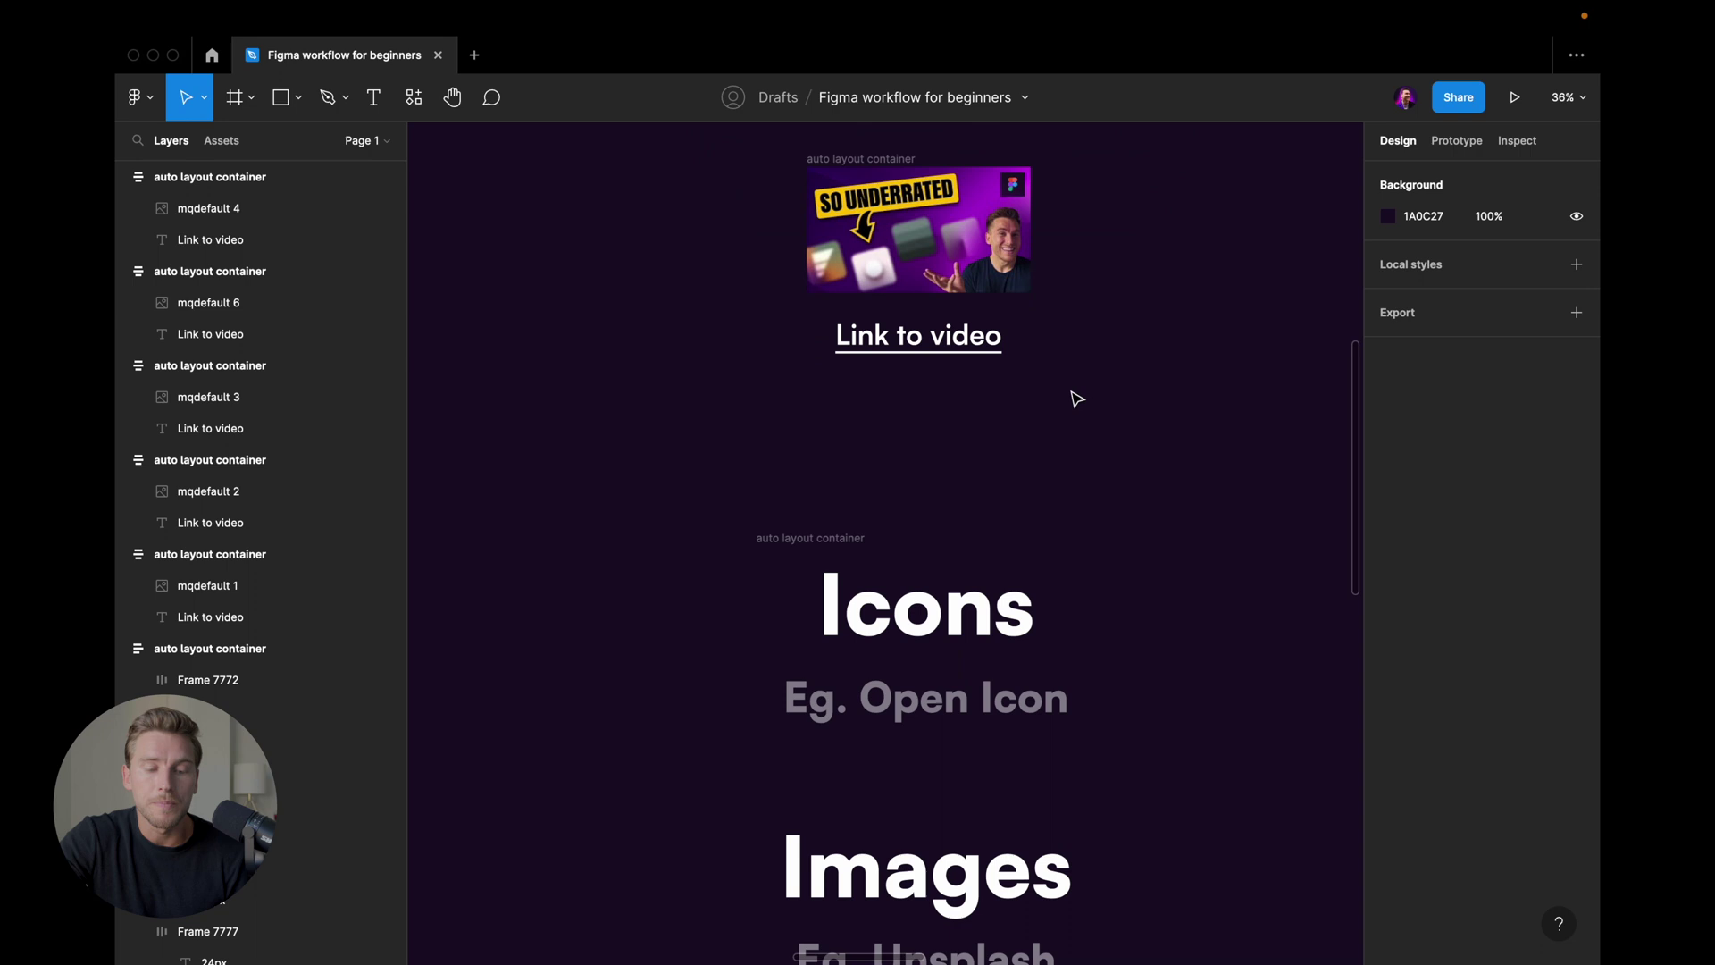
scroll(1077, 399, "down", 2)
scroll(1076, 399, "down", 3)
scroll(1077, 399, "up", 2)
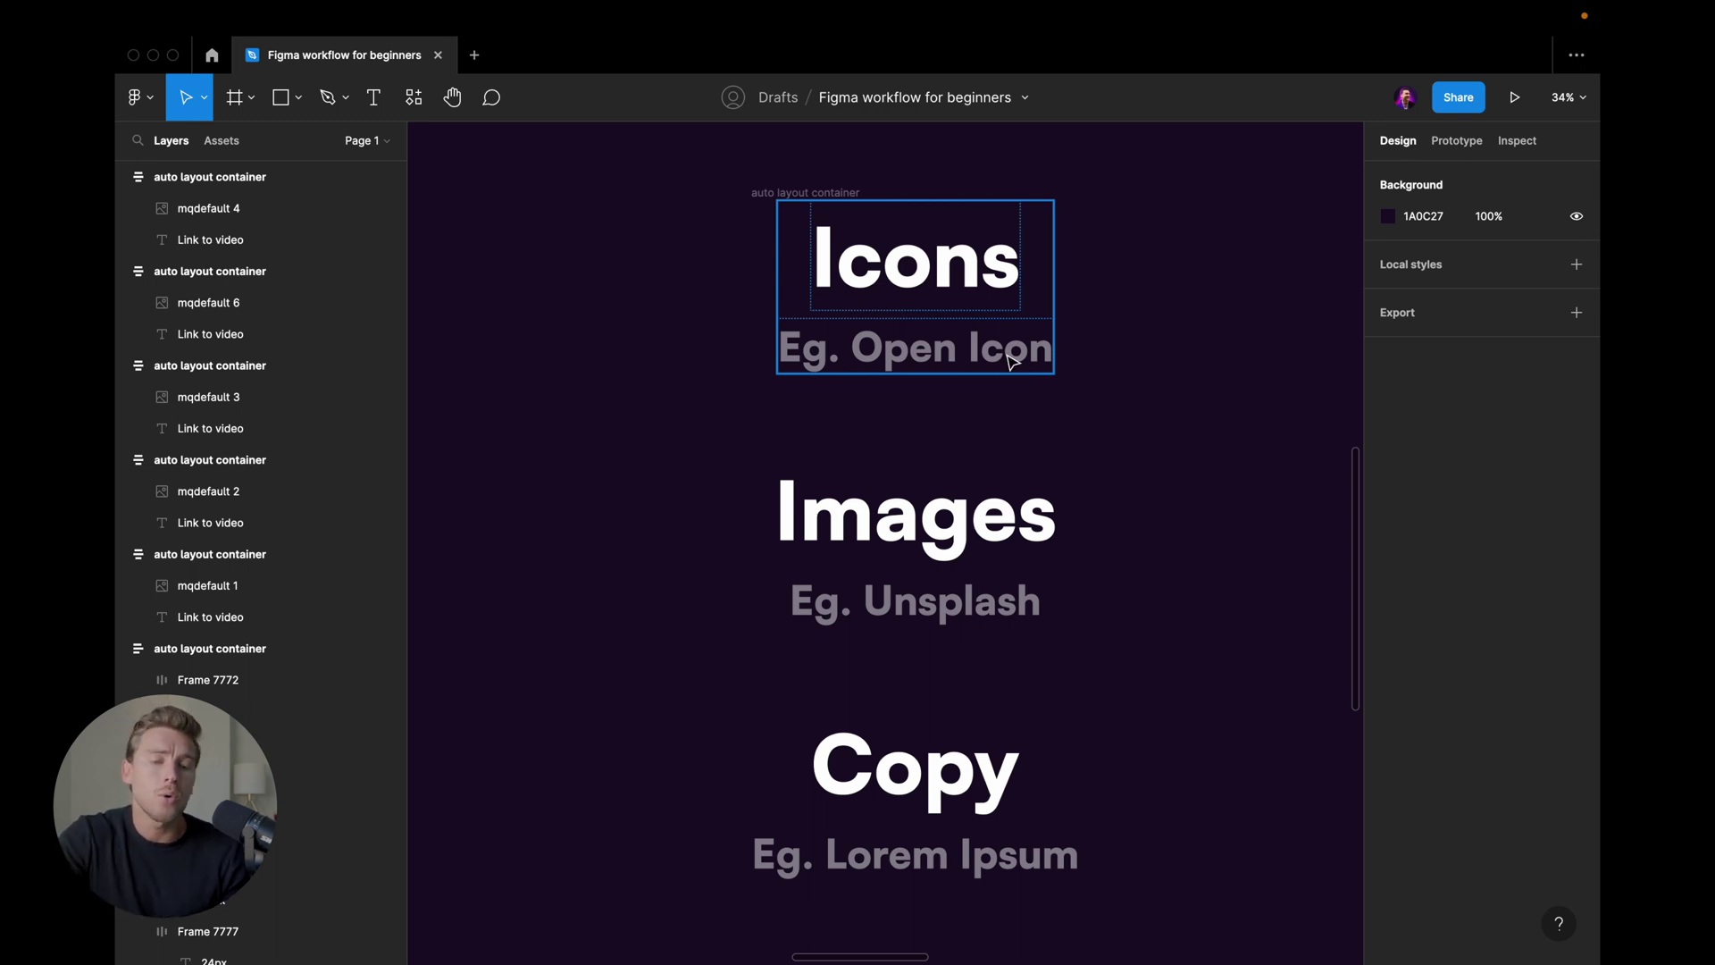
left_click(1009, 360)
double_click(956, 357)
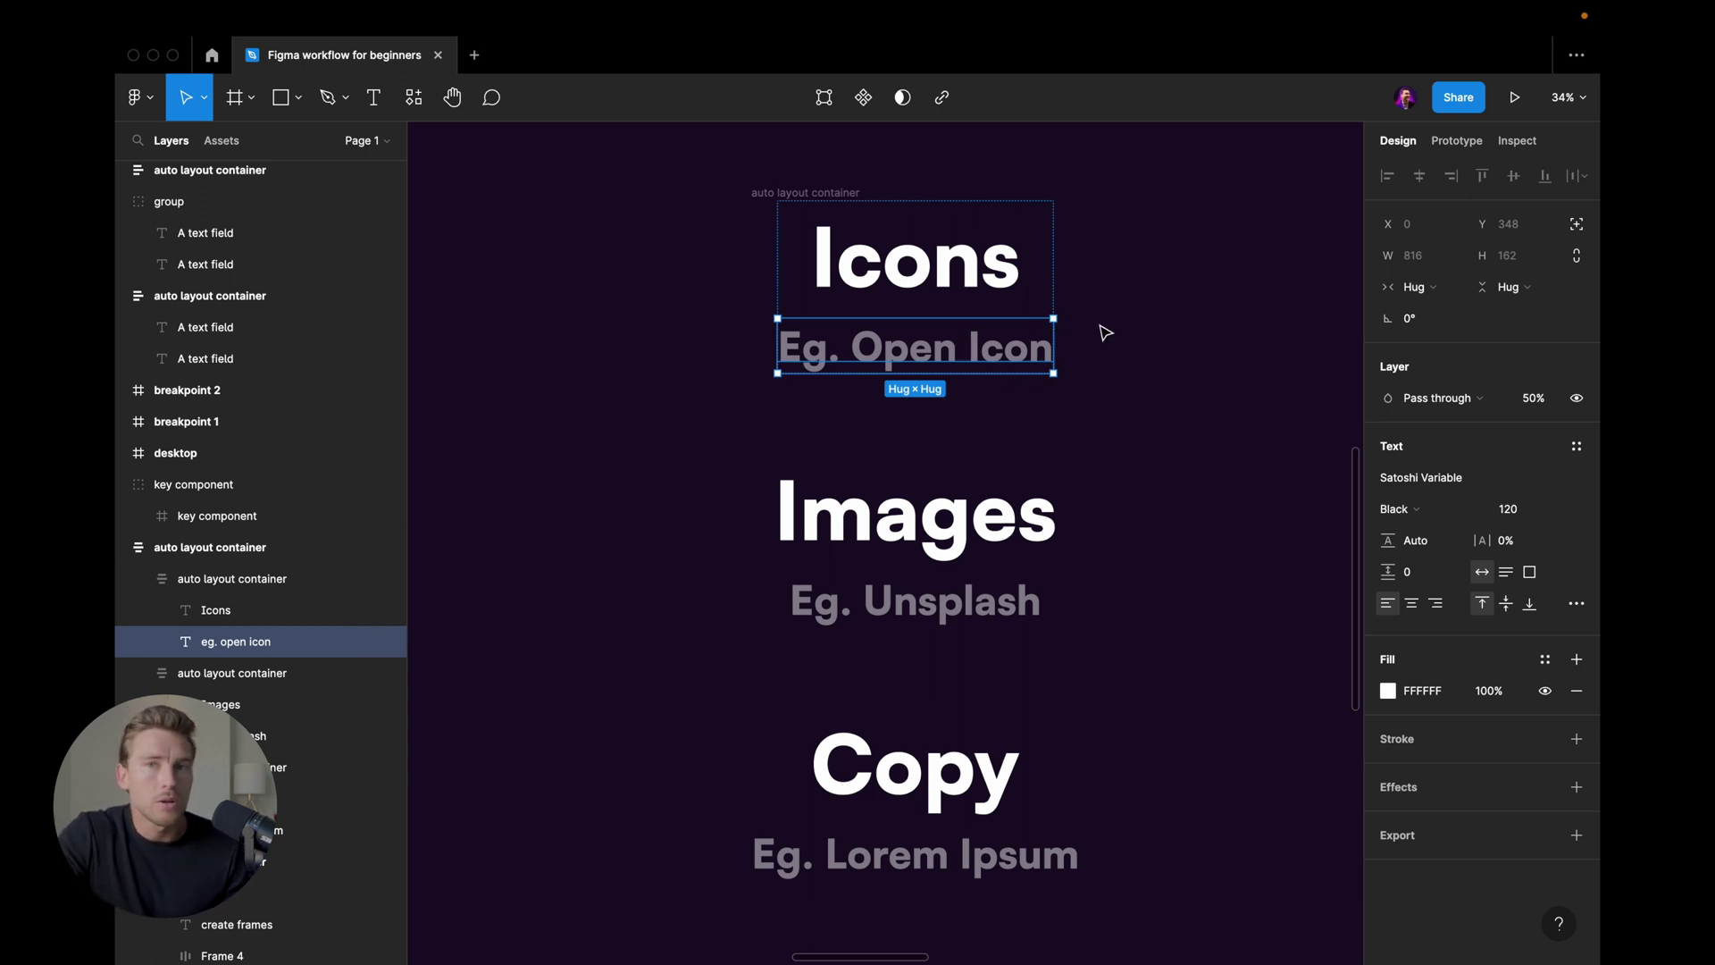
scroll(1105, 332, "down", 1)
left_click(1003, 460)
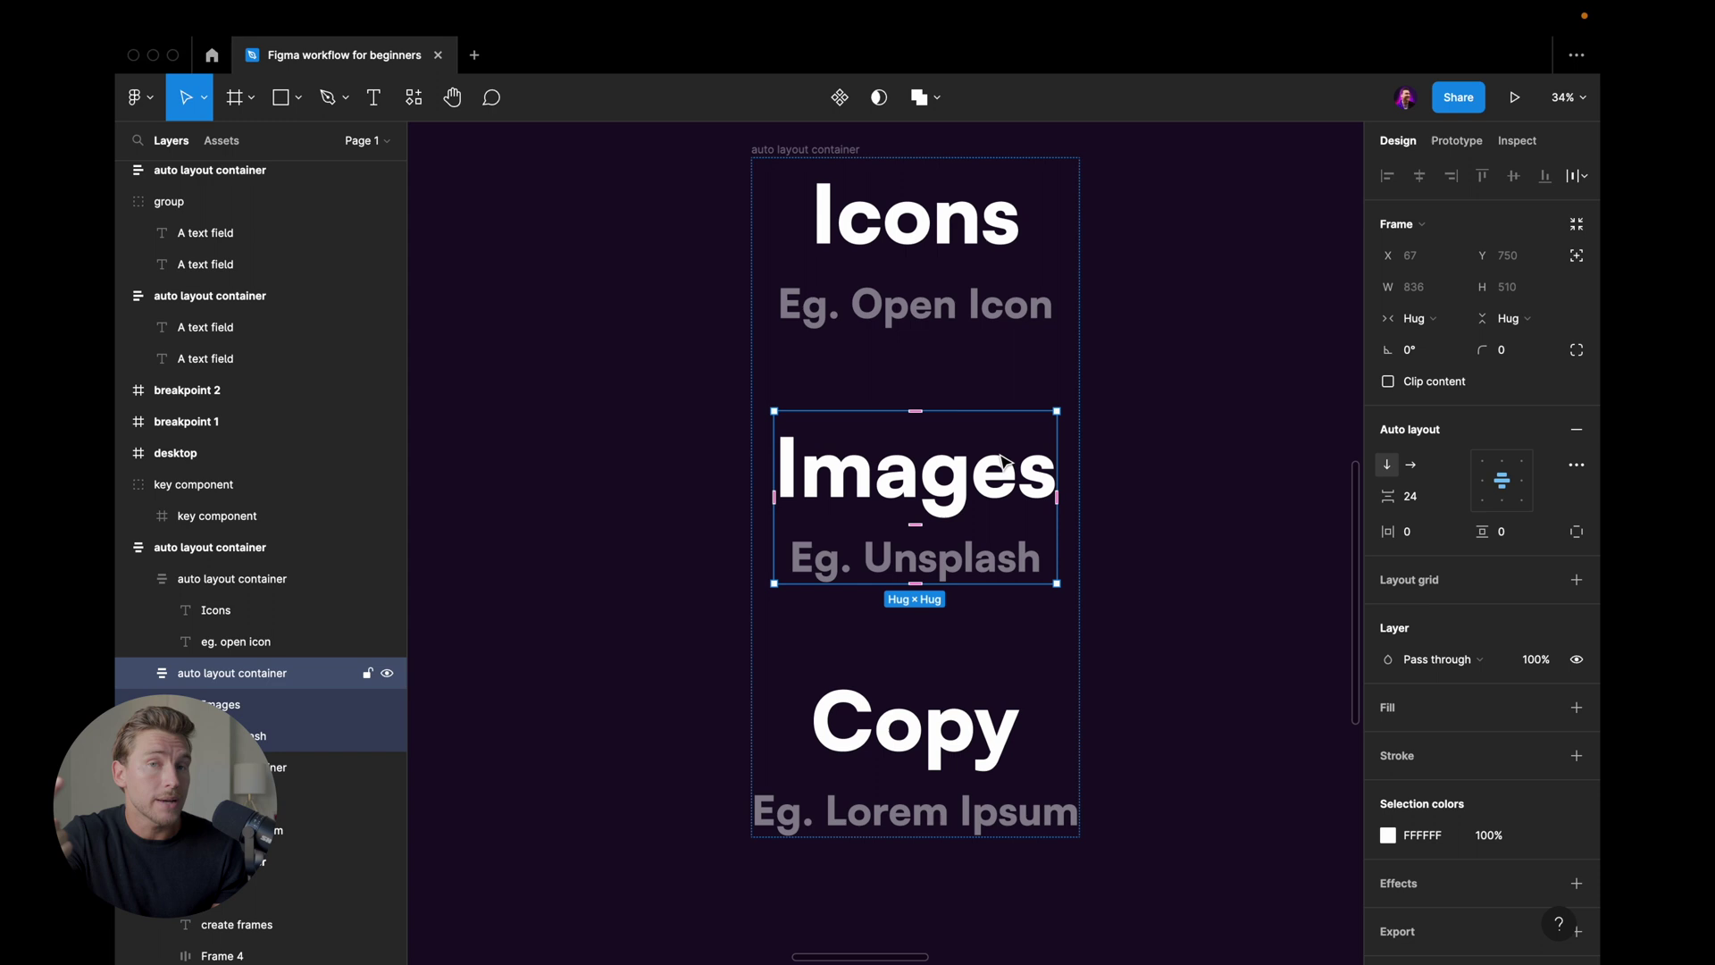
left_click(958, 701)
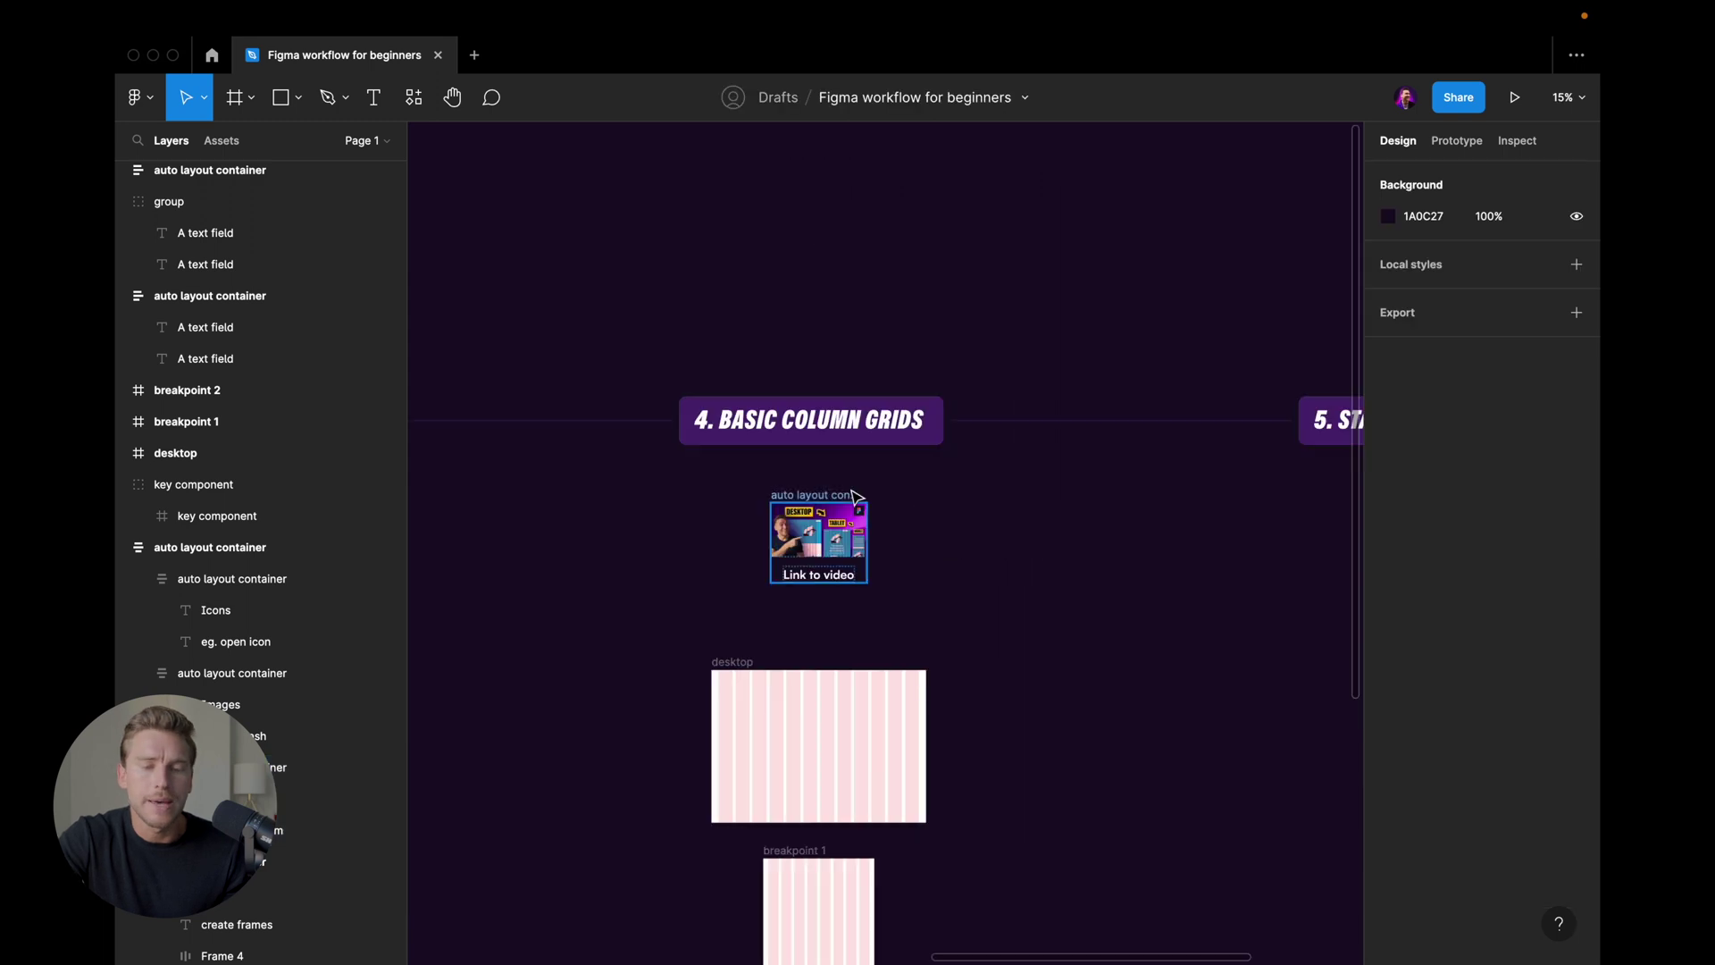
scroll(856, 497, "up", 5)
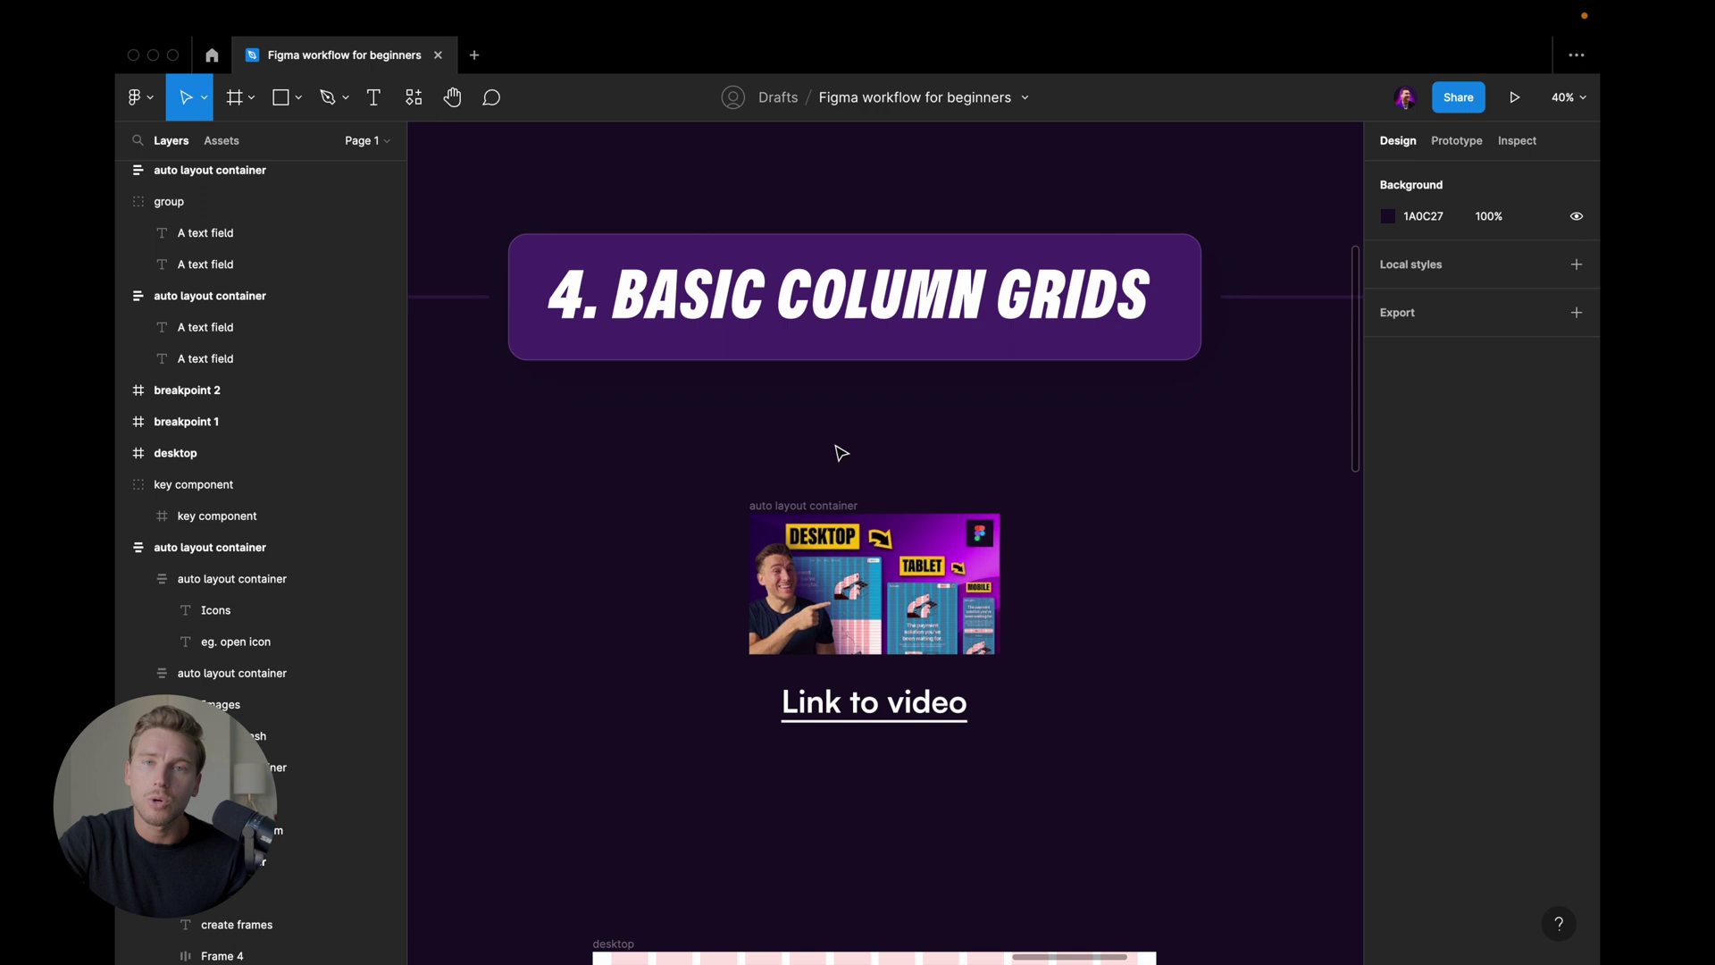
Step: Scroll down the canvas to the Basic Column Grids desktop frame
scroll(835, 452, "up", 3)
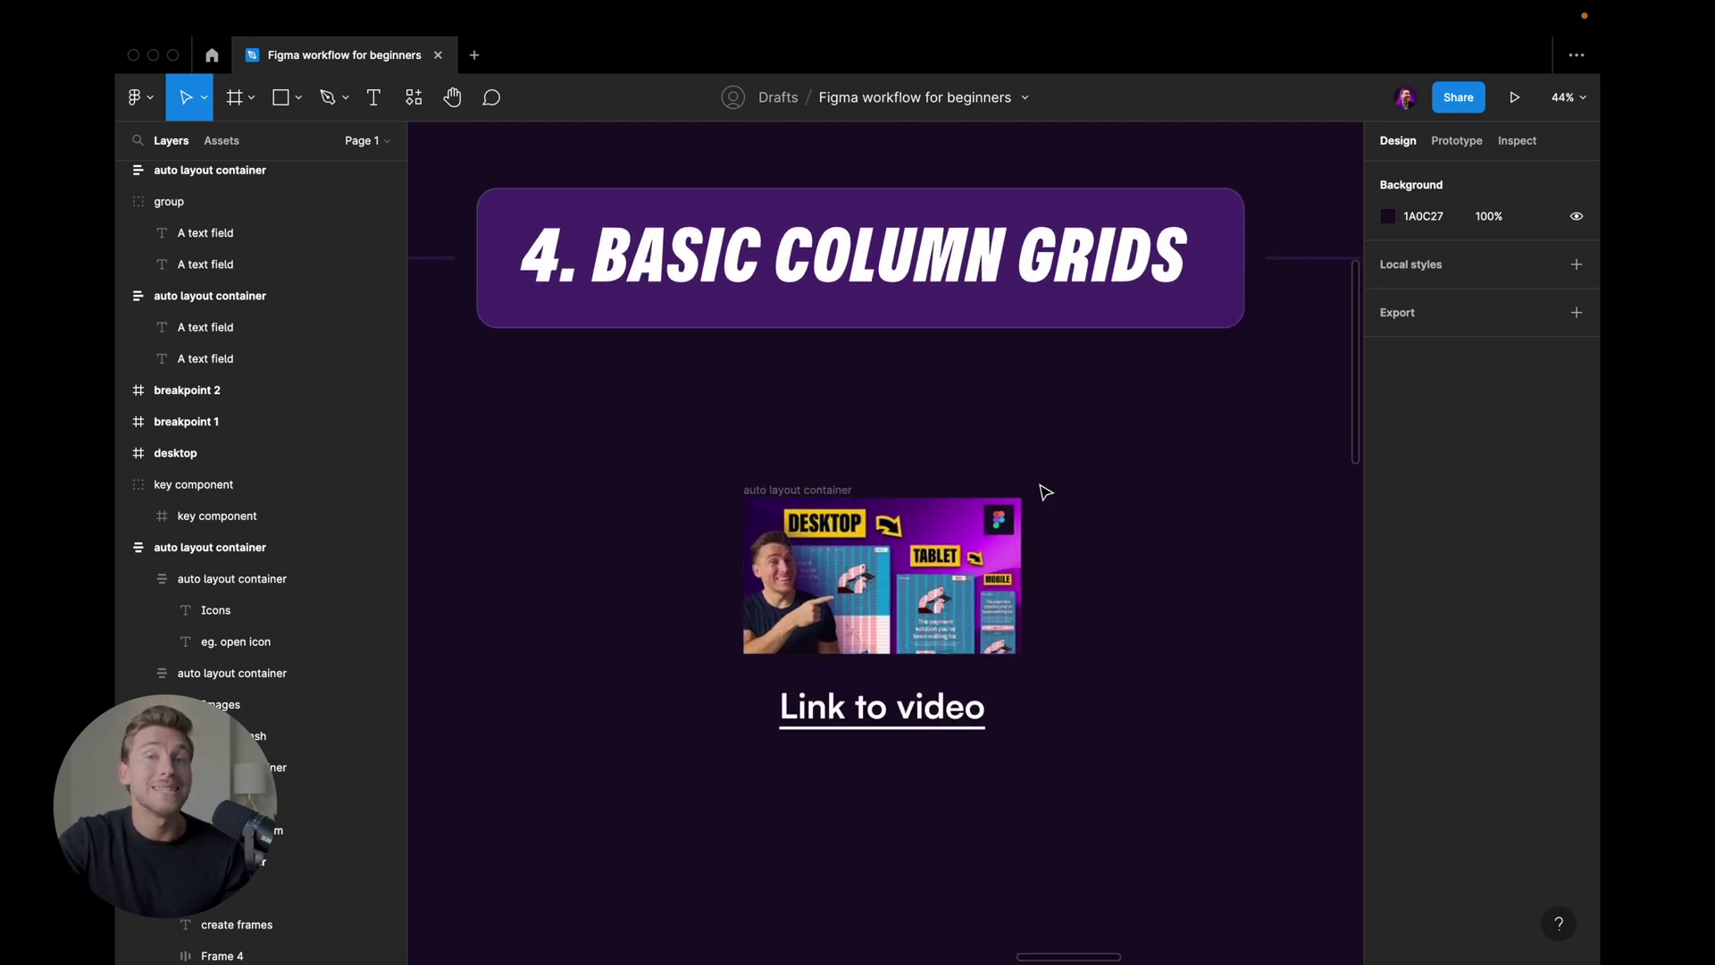
scroll(996, 429, "down", 2)
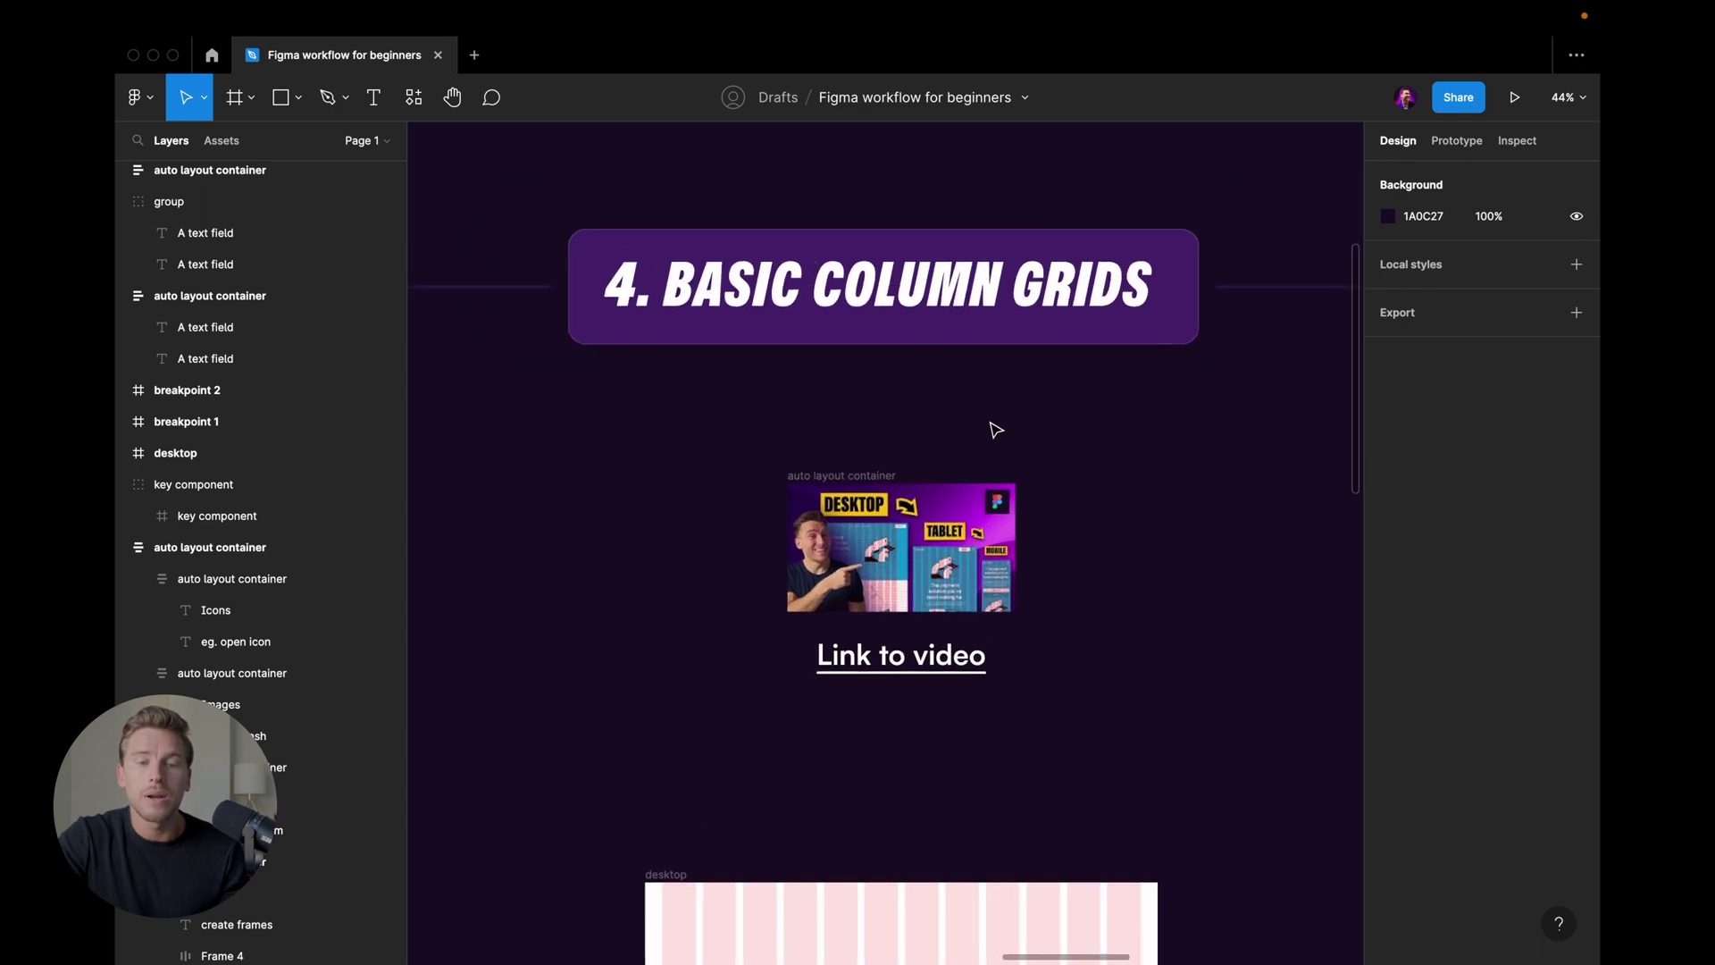
scroll(996, 430, "down", 1)
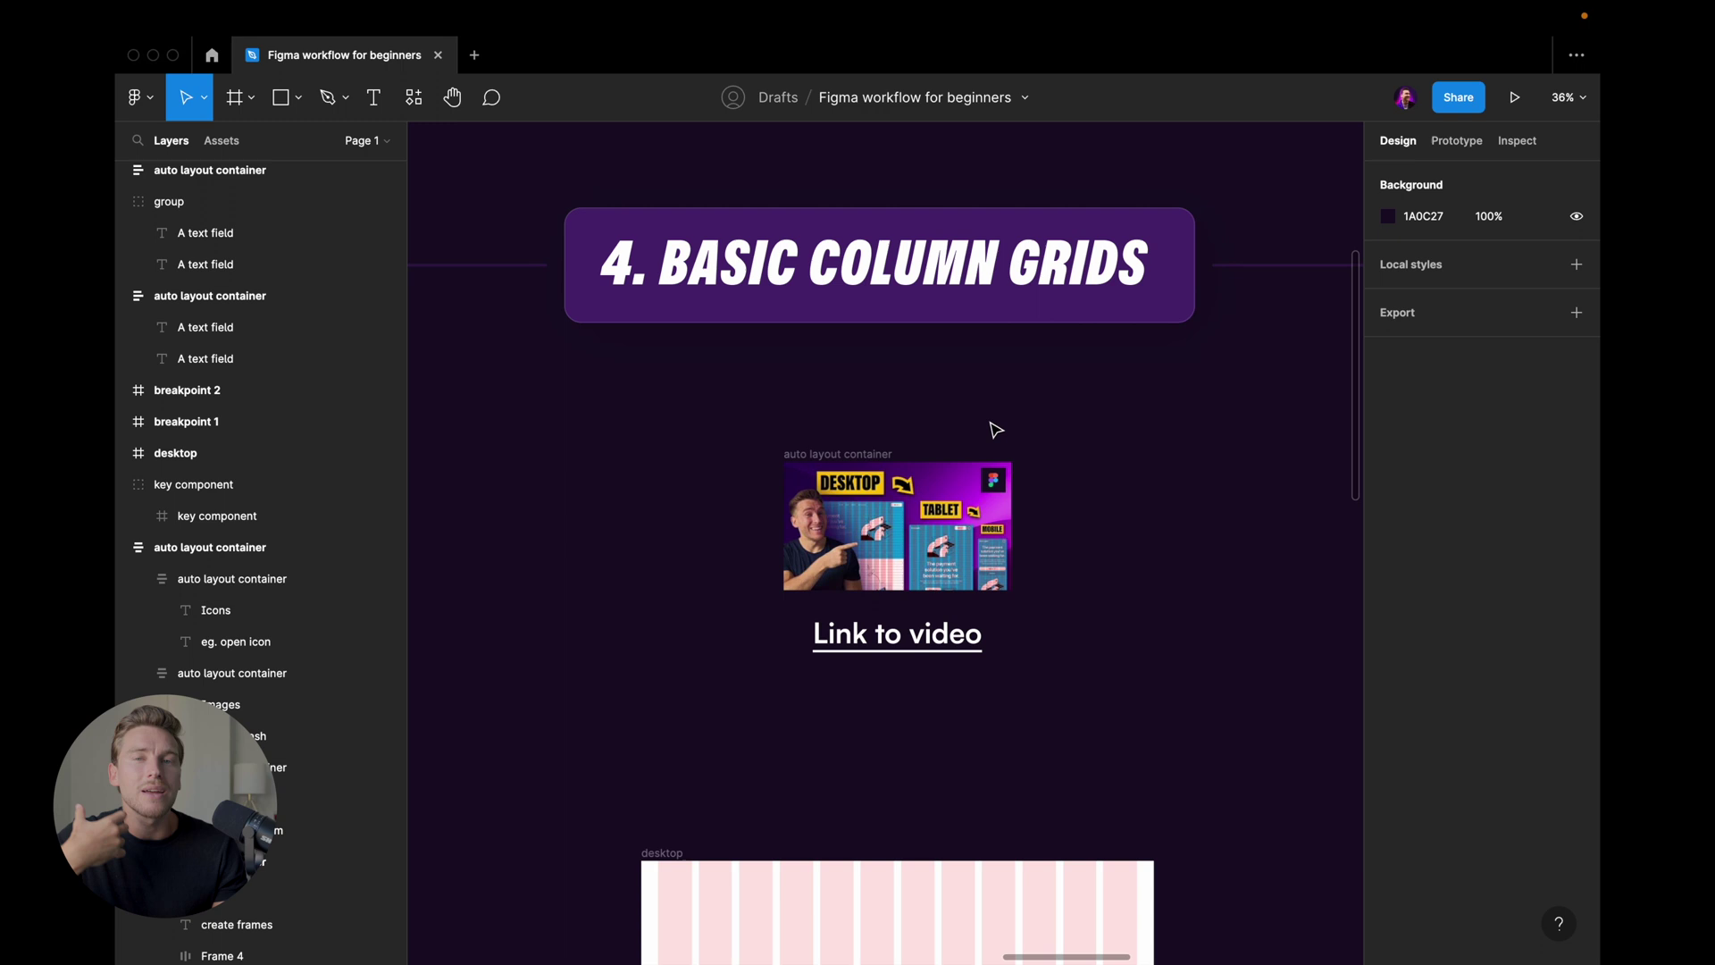
scroll(996, 430, "down", 5)
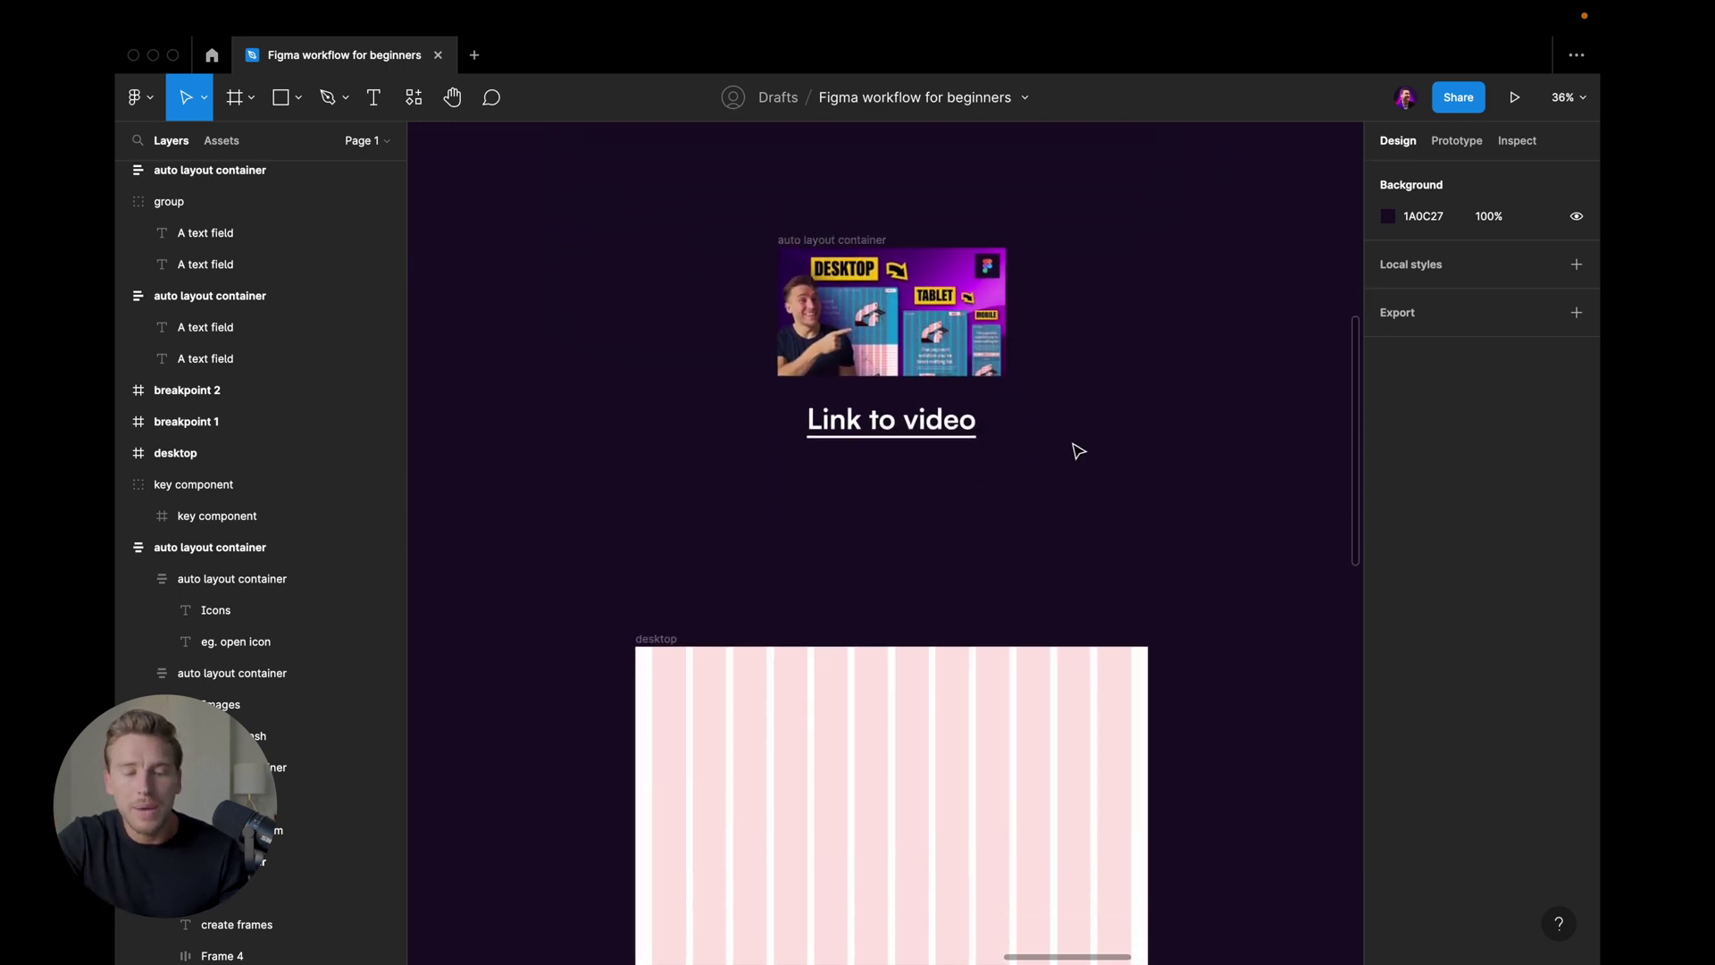
scroll(1078, 451, "down", 3)
Step: Add a trial layout grid to the desktop frame, switch it to columns, then remove it
left_click(661, 515)
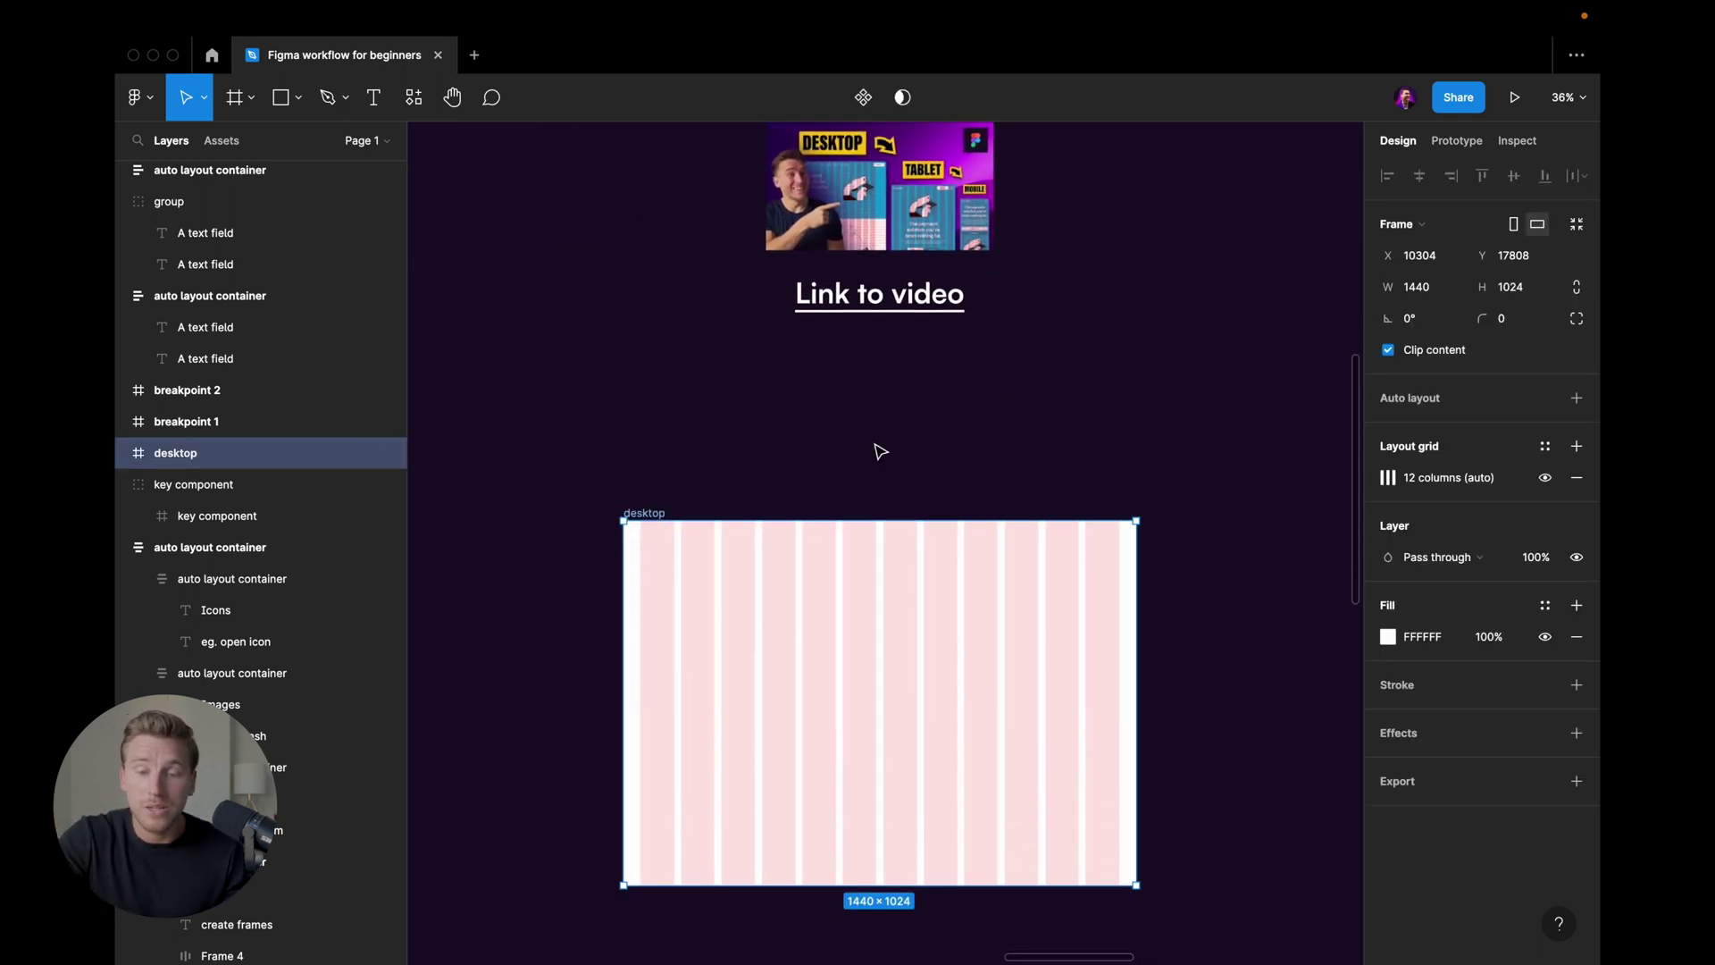
scroll(880, 451, "down", 2)
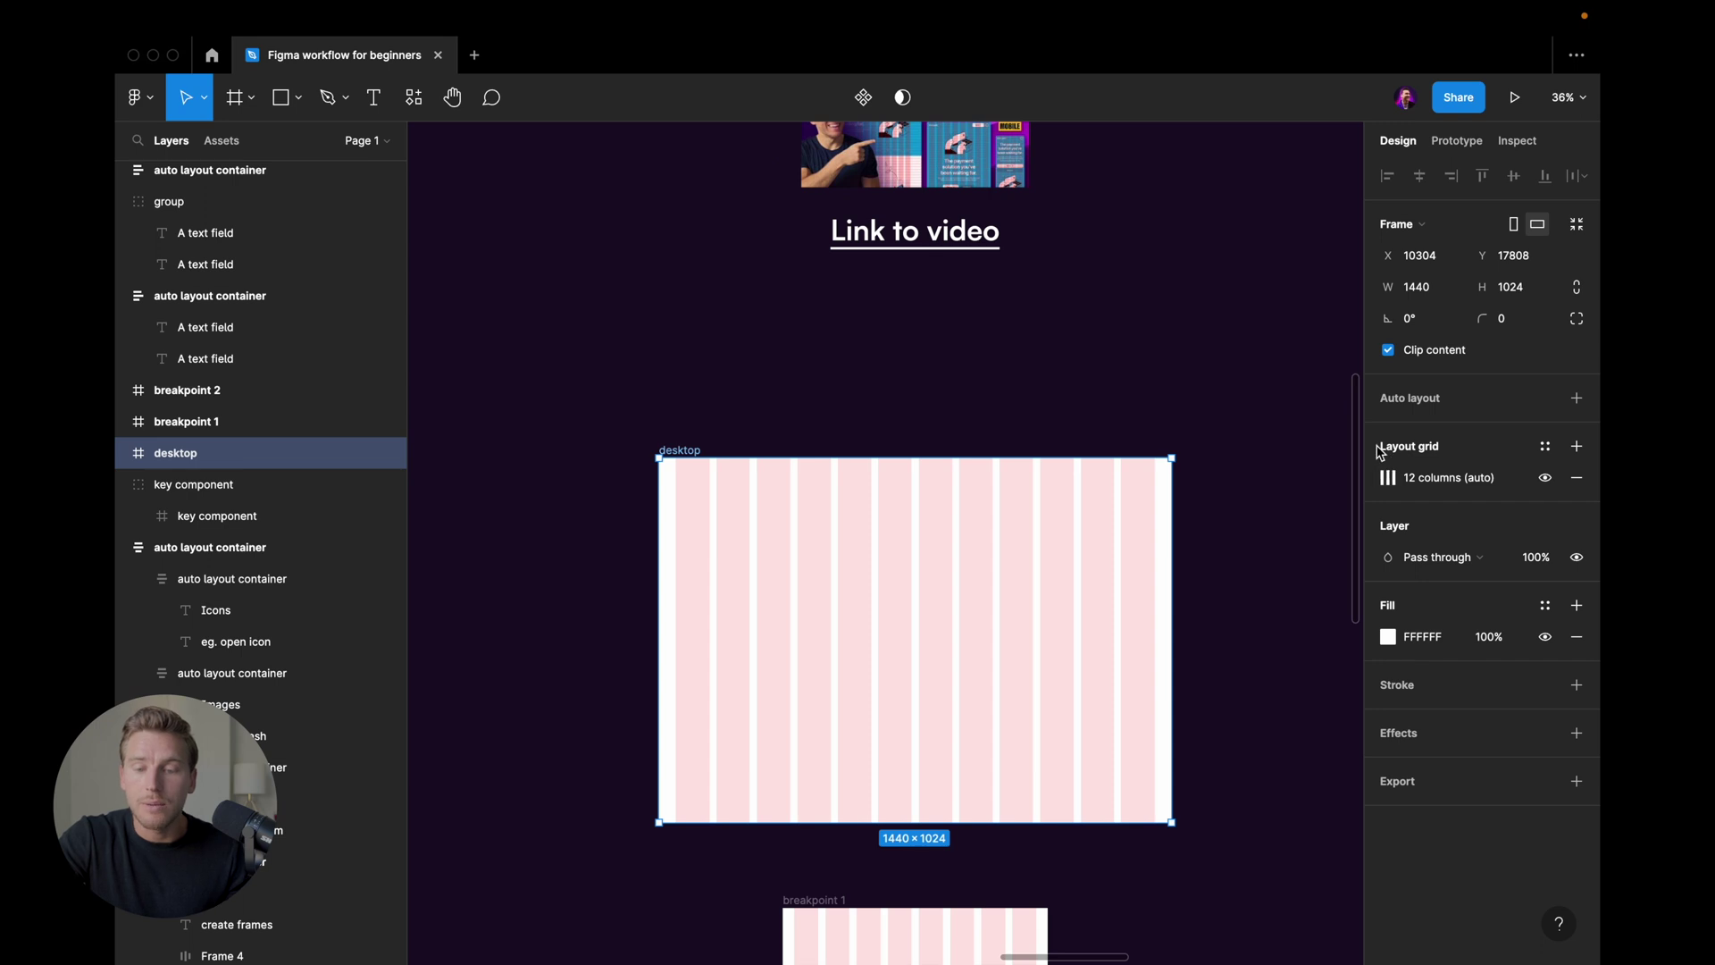
left_click(1576, 446)
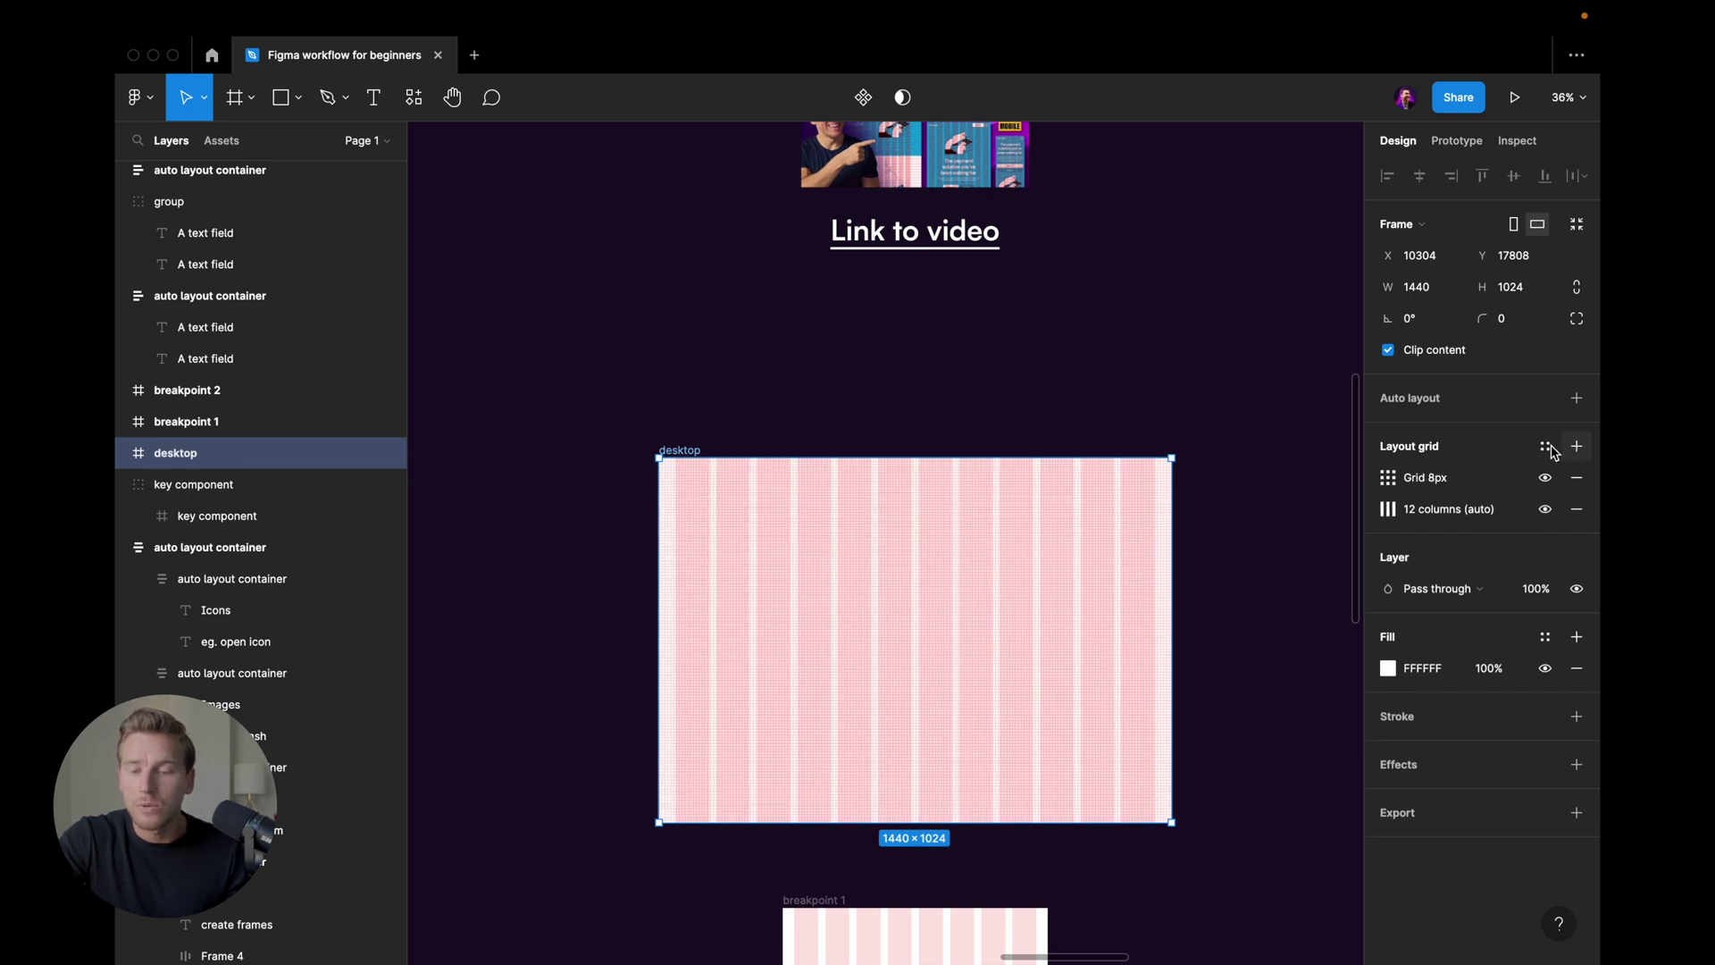
left_click(1387, 478)
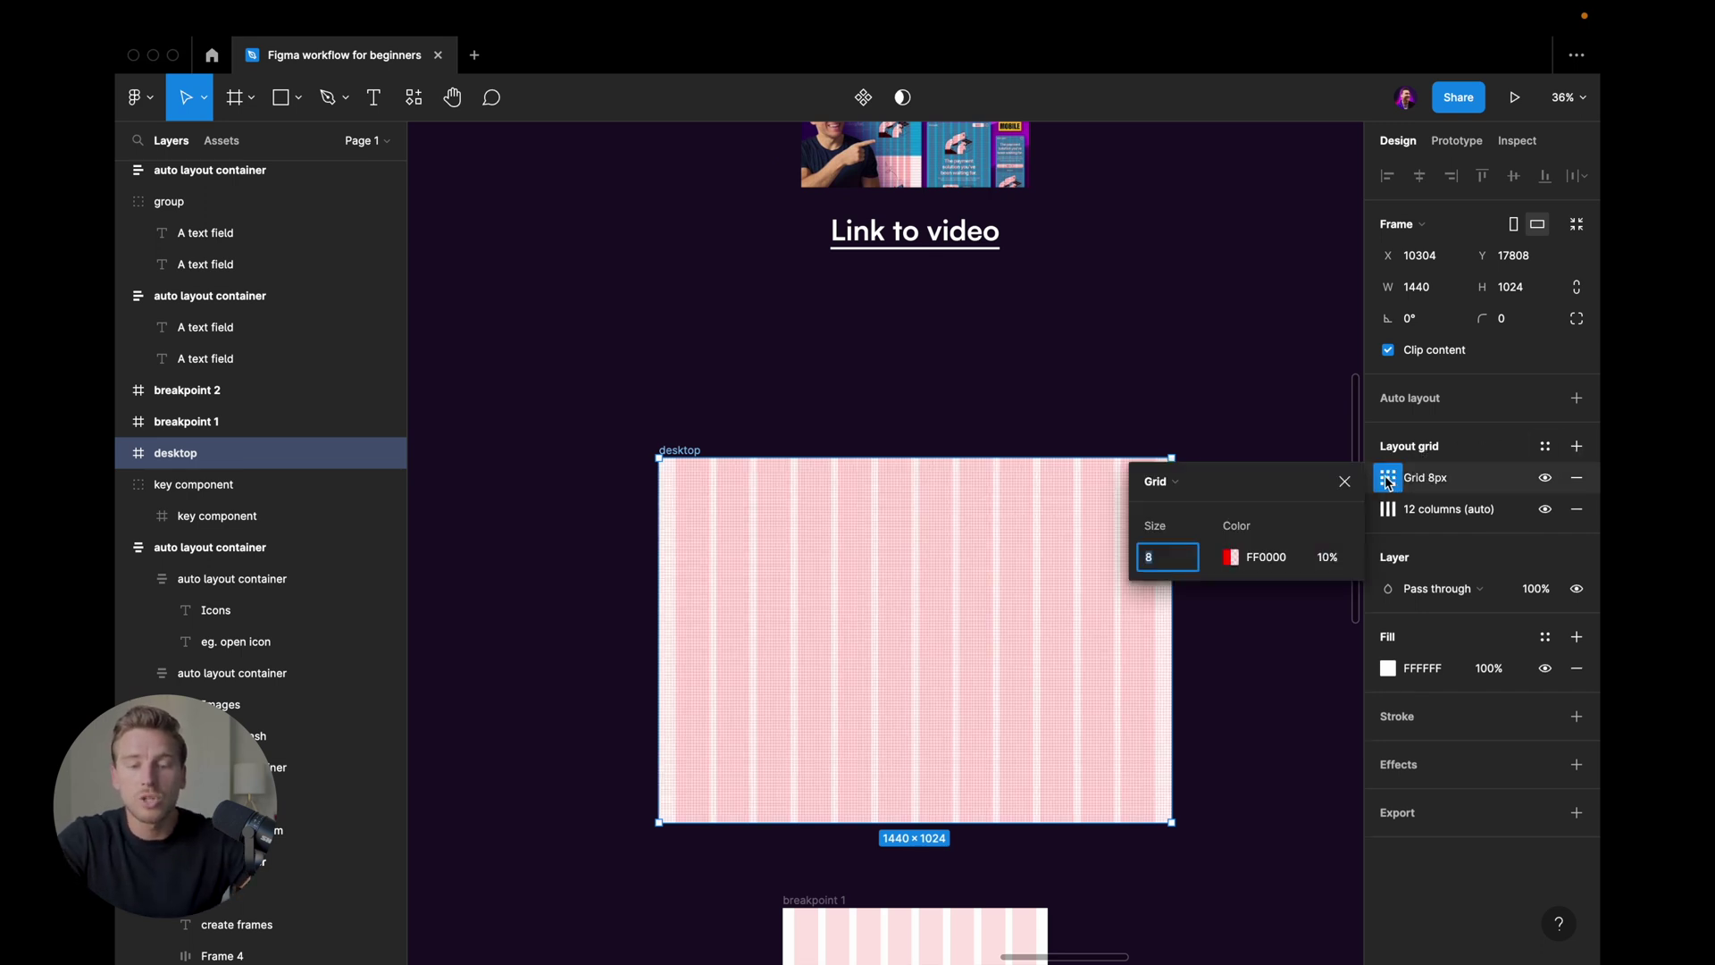
left_click(1188, 484)
left_click(1188, 508)
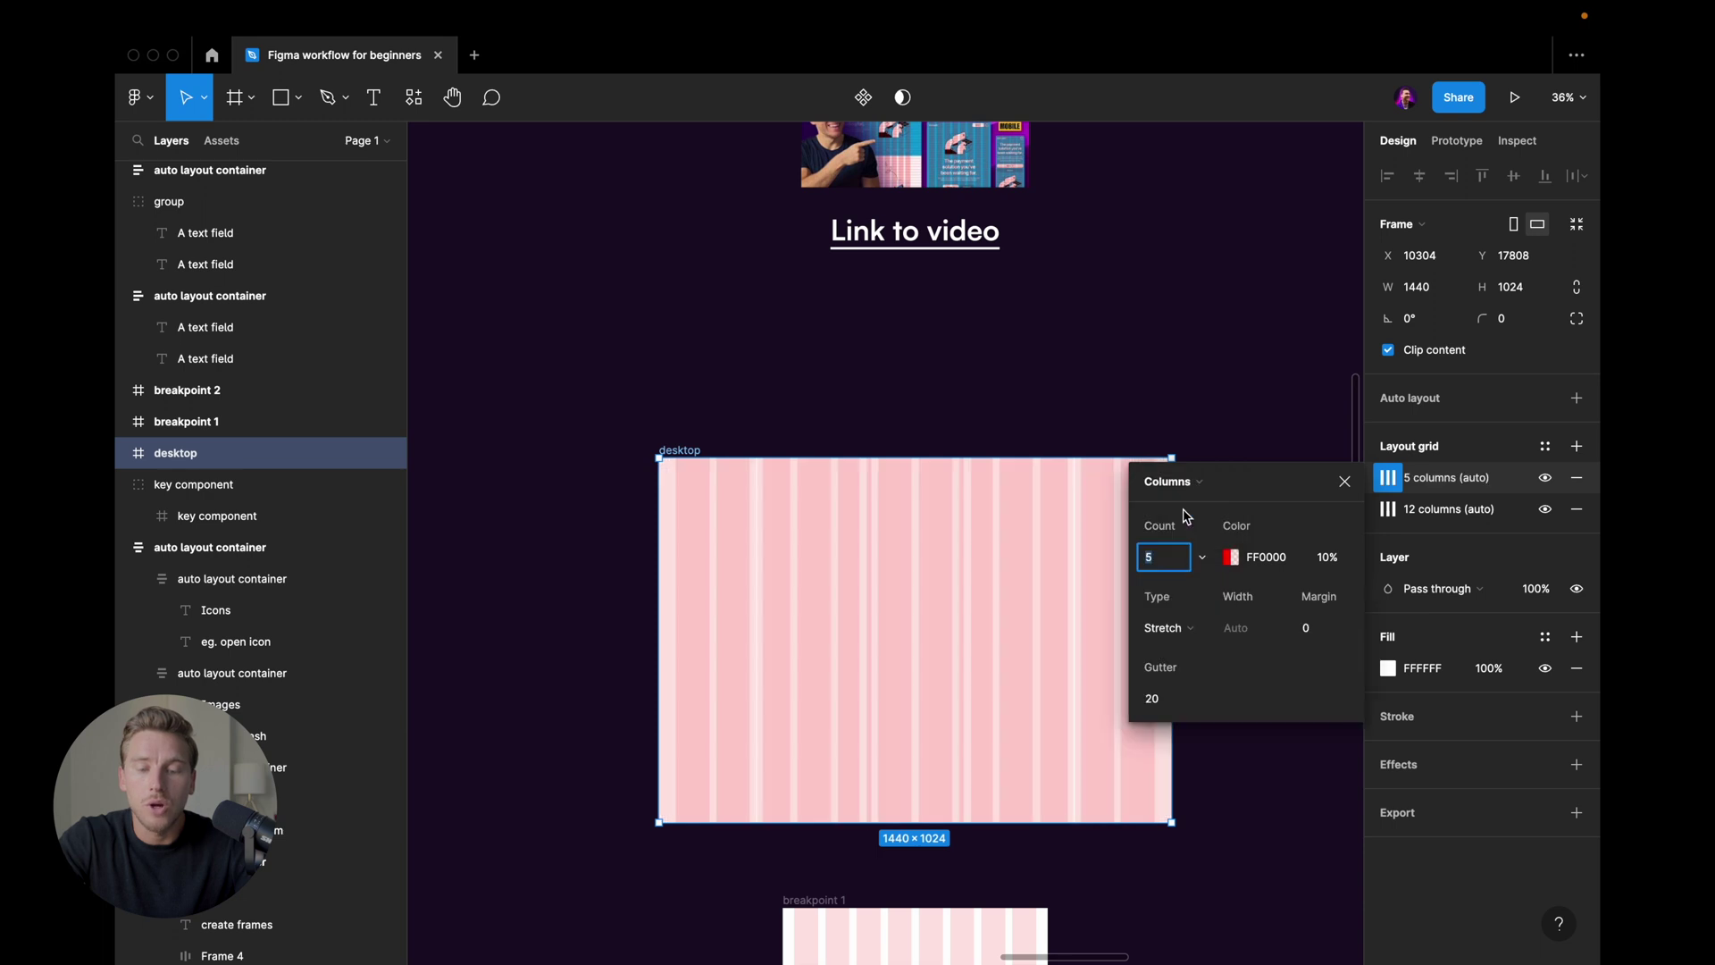
left_click(1577, 477)
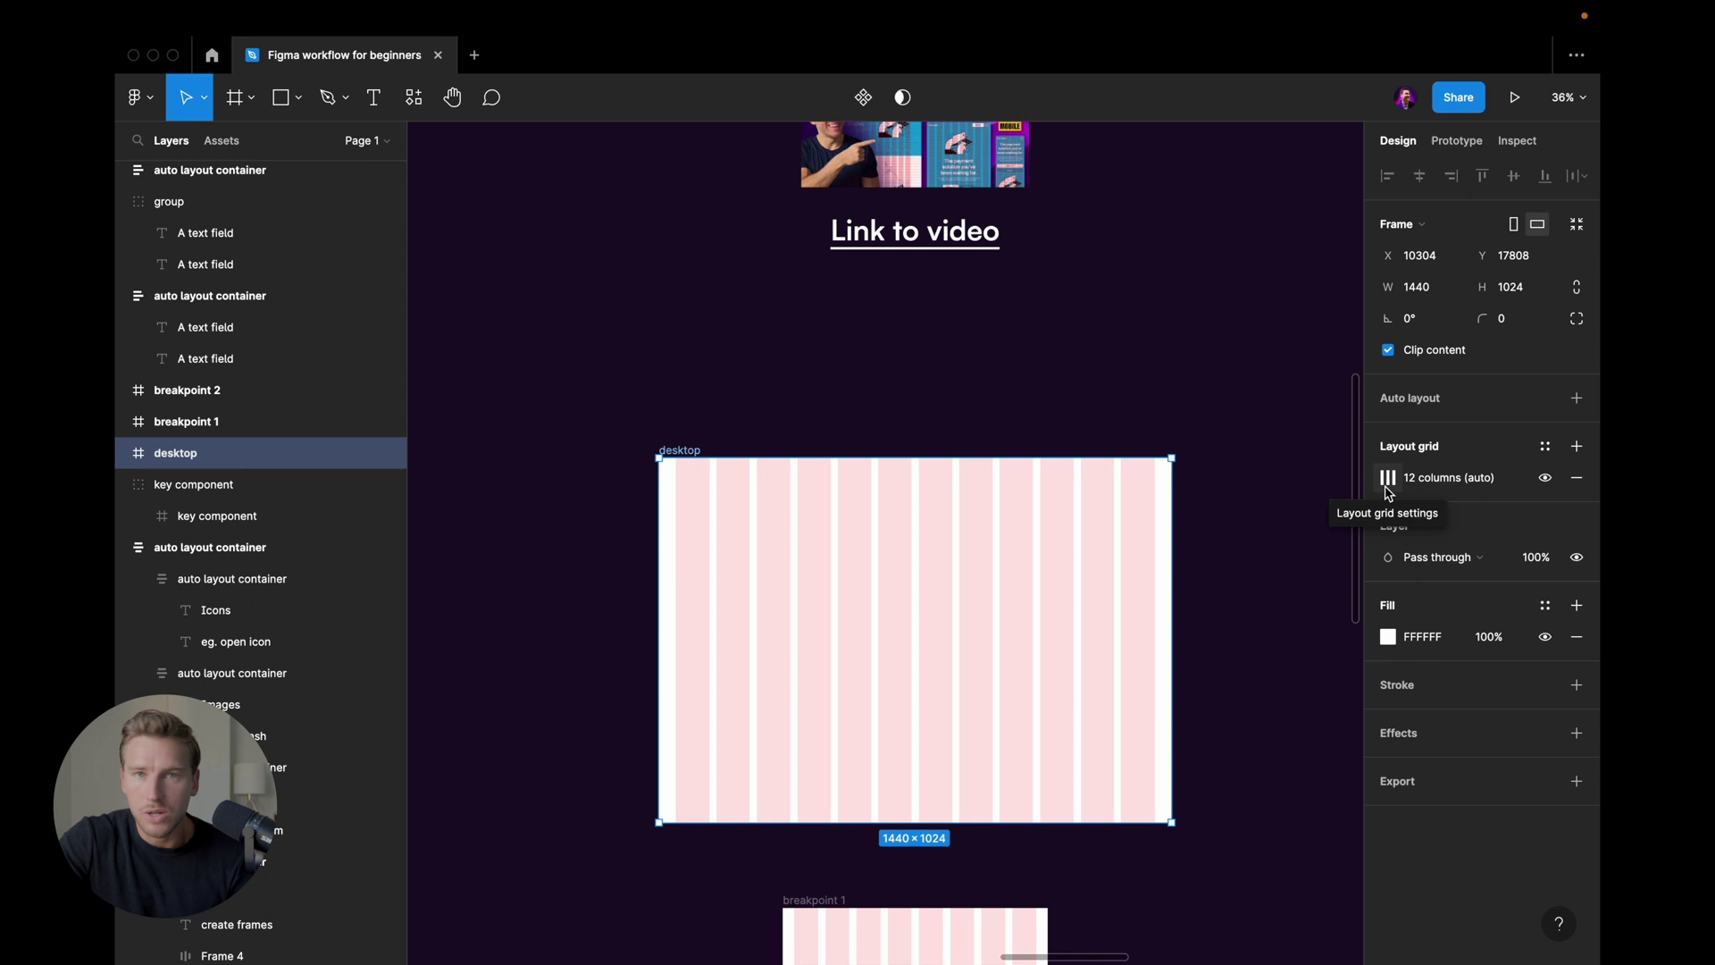
Step: Inspect the desktop frame's 12-column grid and breakpoint 1's 8-column grid settings
left_click(1386, 491)
scroll(804, 447, "down", 5)
left_click(784, 423)
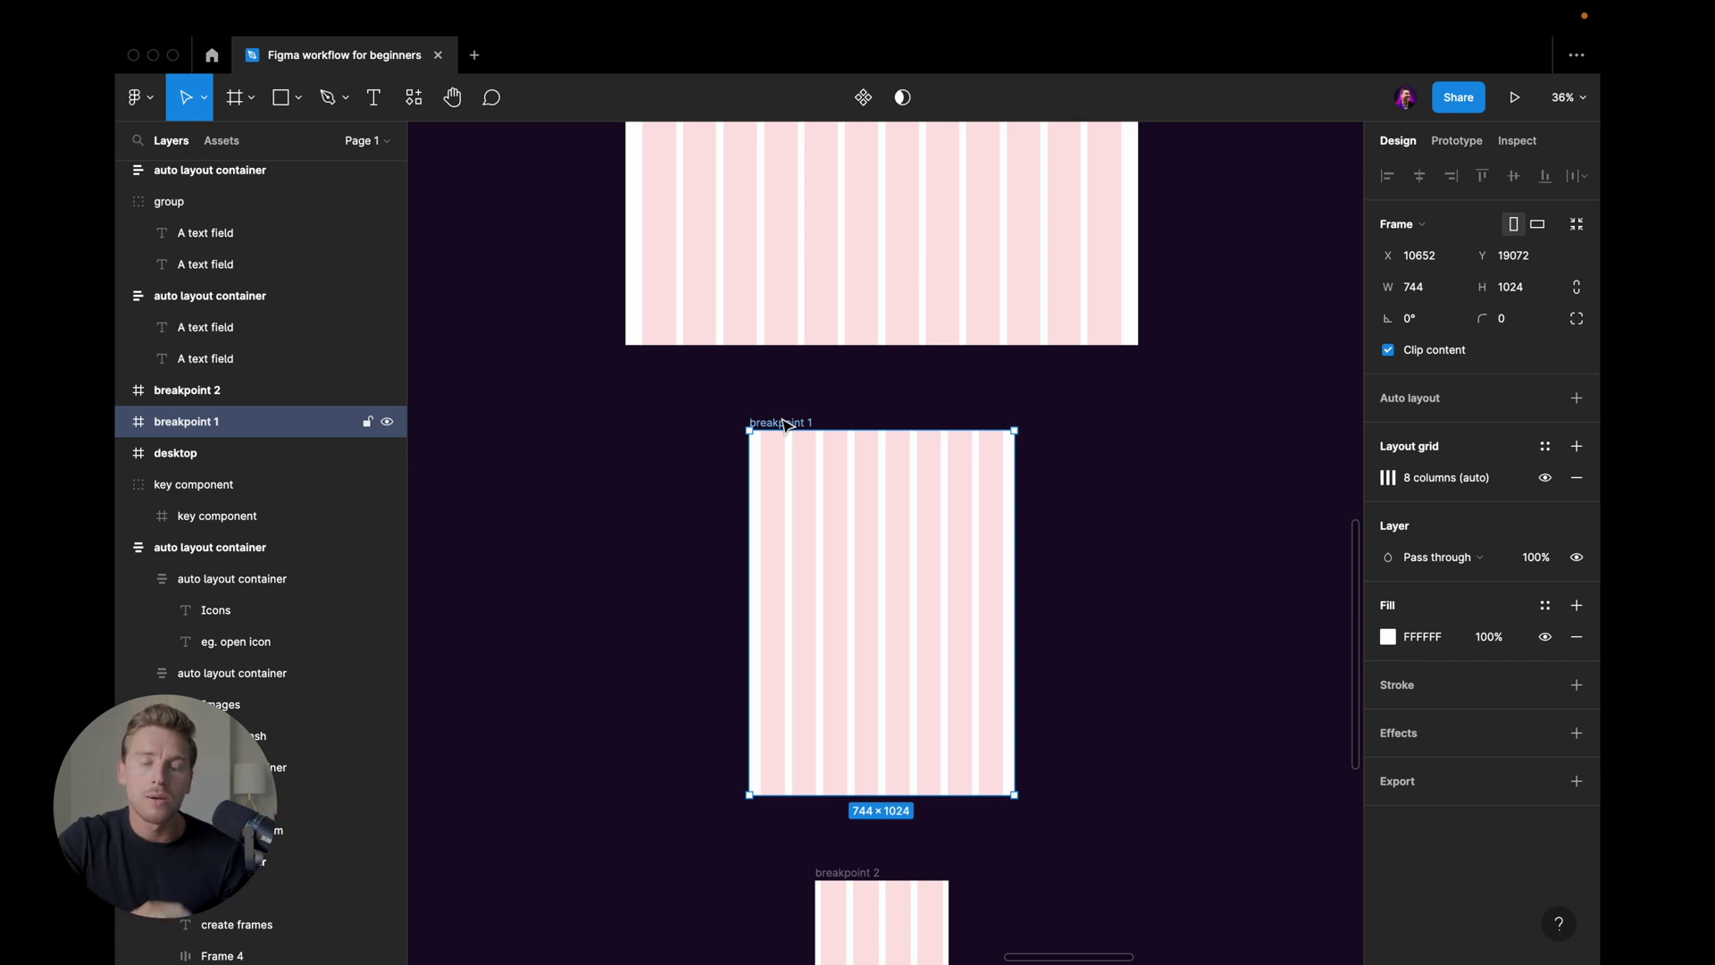
left_click(1387, 478)
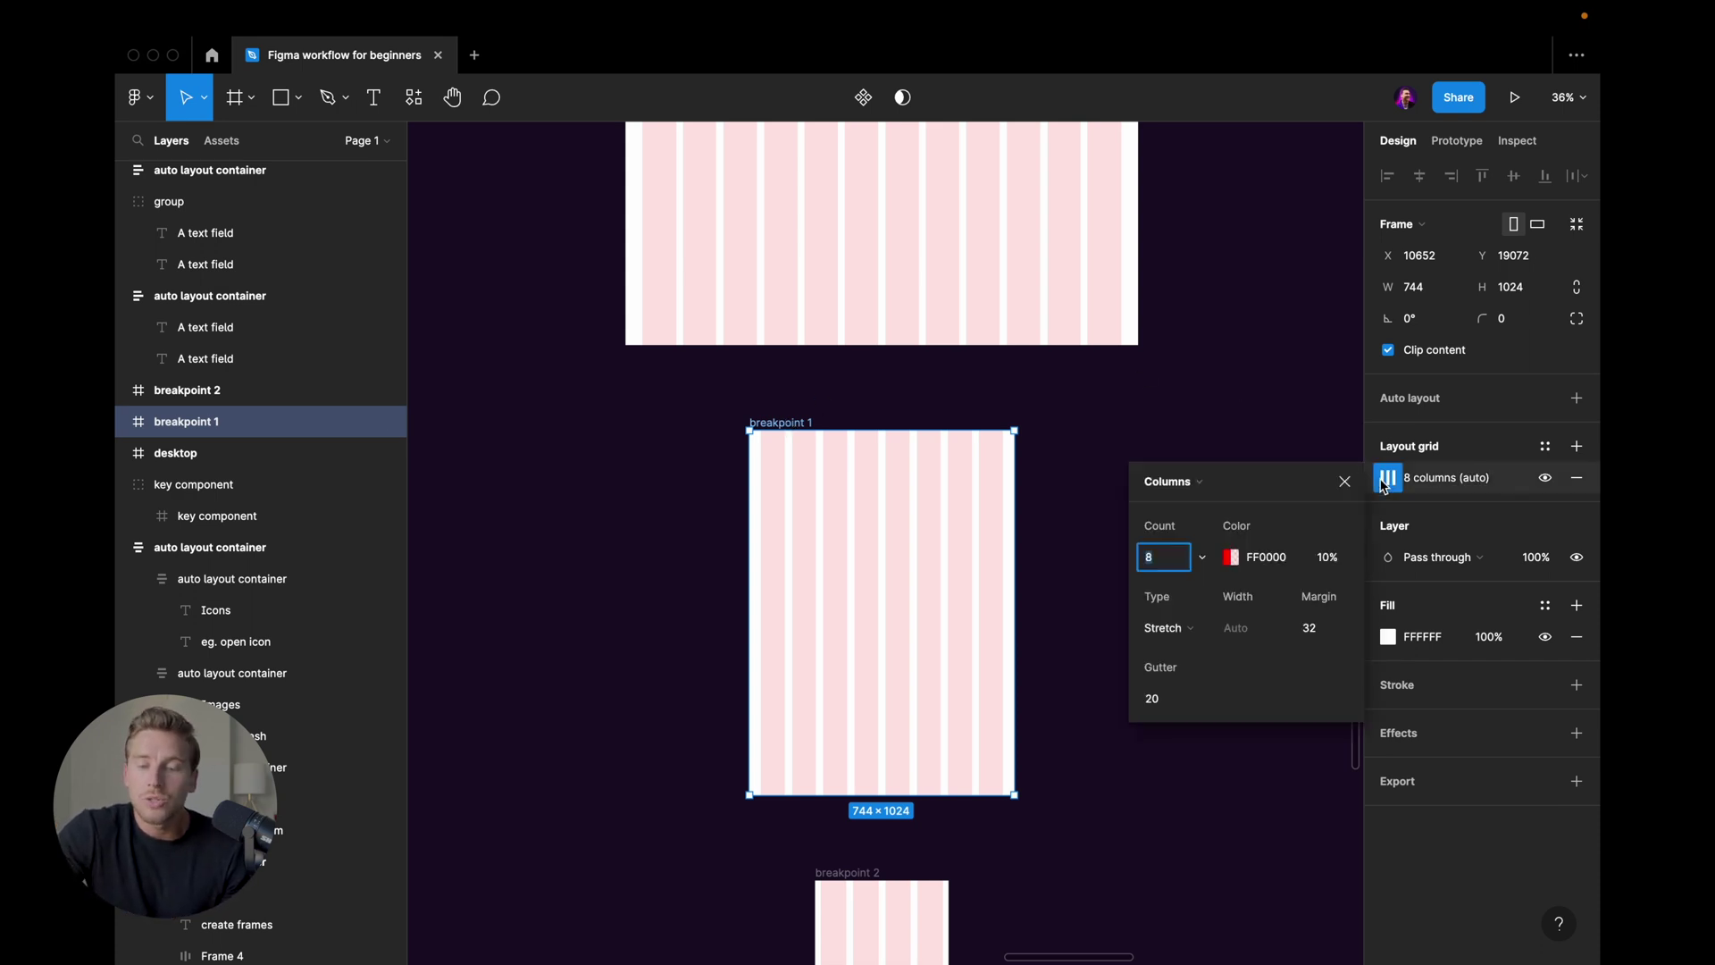
left_click(1247, 433)
Step: Inspect breakpoint 2's 4-column grid, then deselect and zoom out to show all three frames
scroll(1233, 417, "down", 5)
left_click(926, 509)
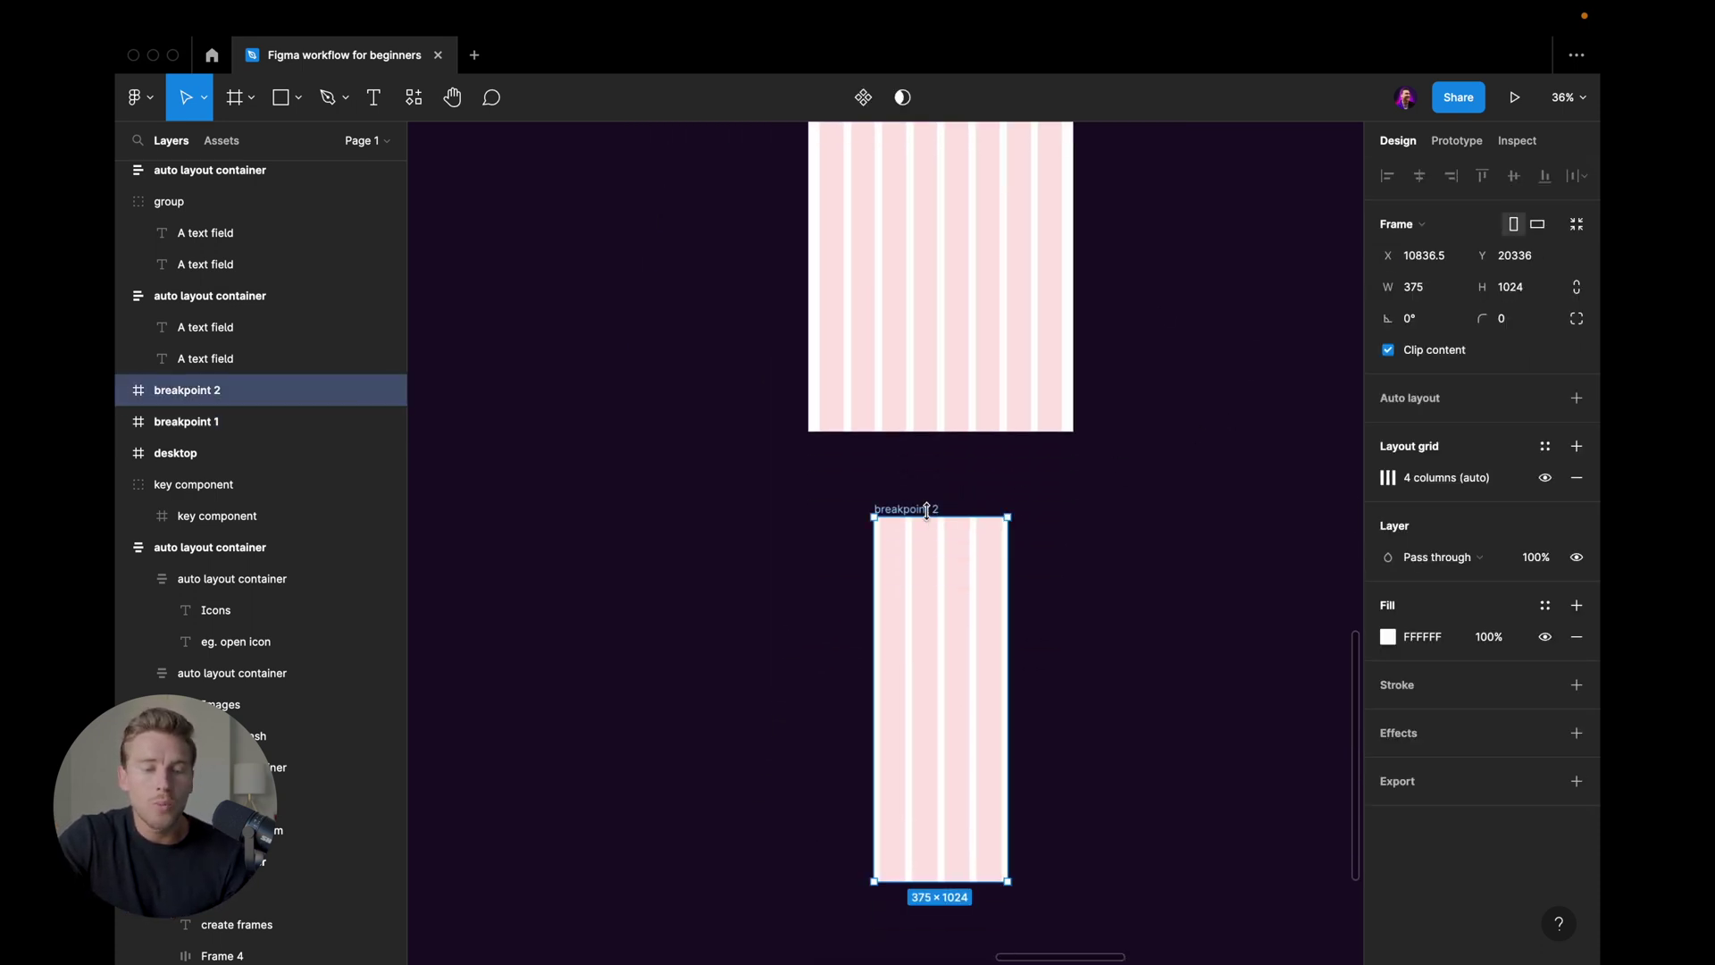
left_click(1388, 478)
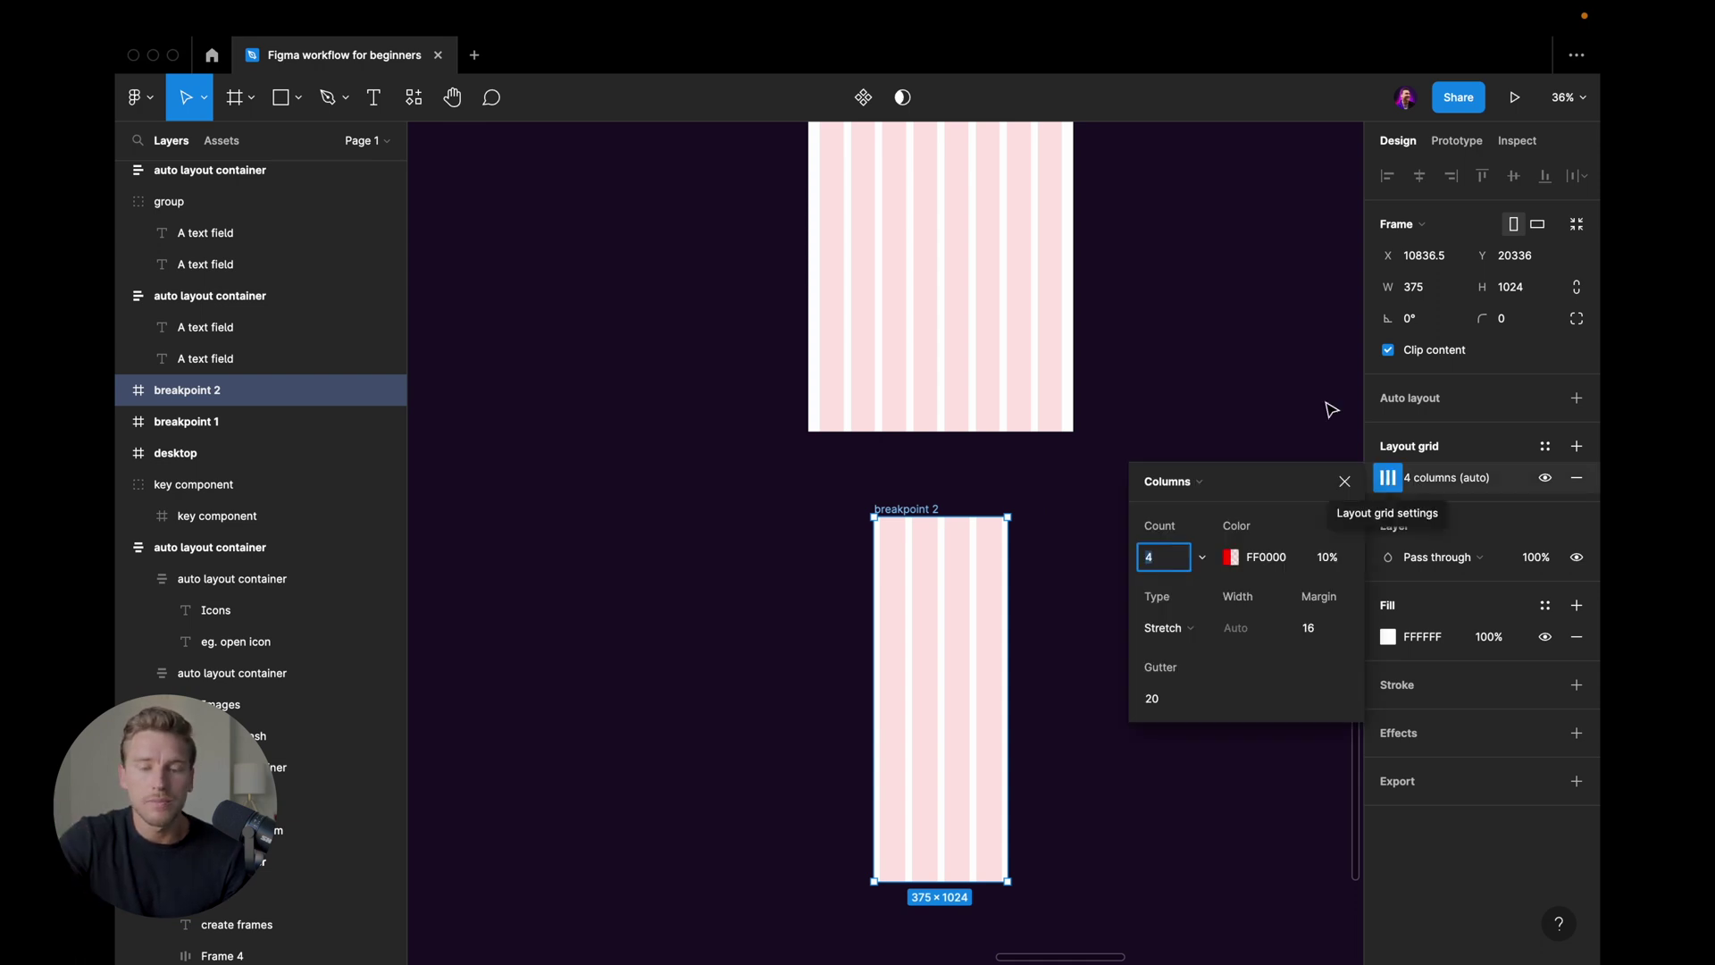
left_click(1286, 375)
scroll(1244, 340, "up", 5)
scroll(1245, 340, "down", 2)
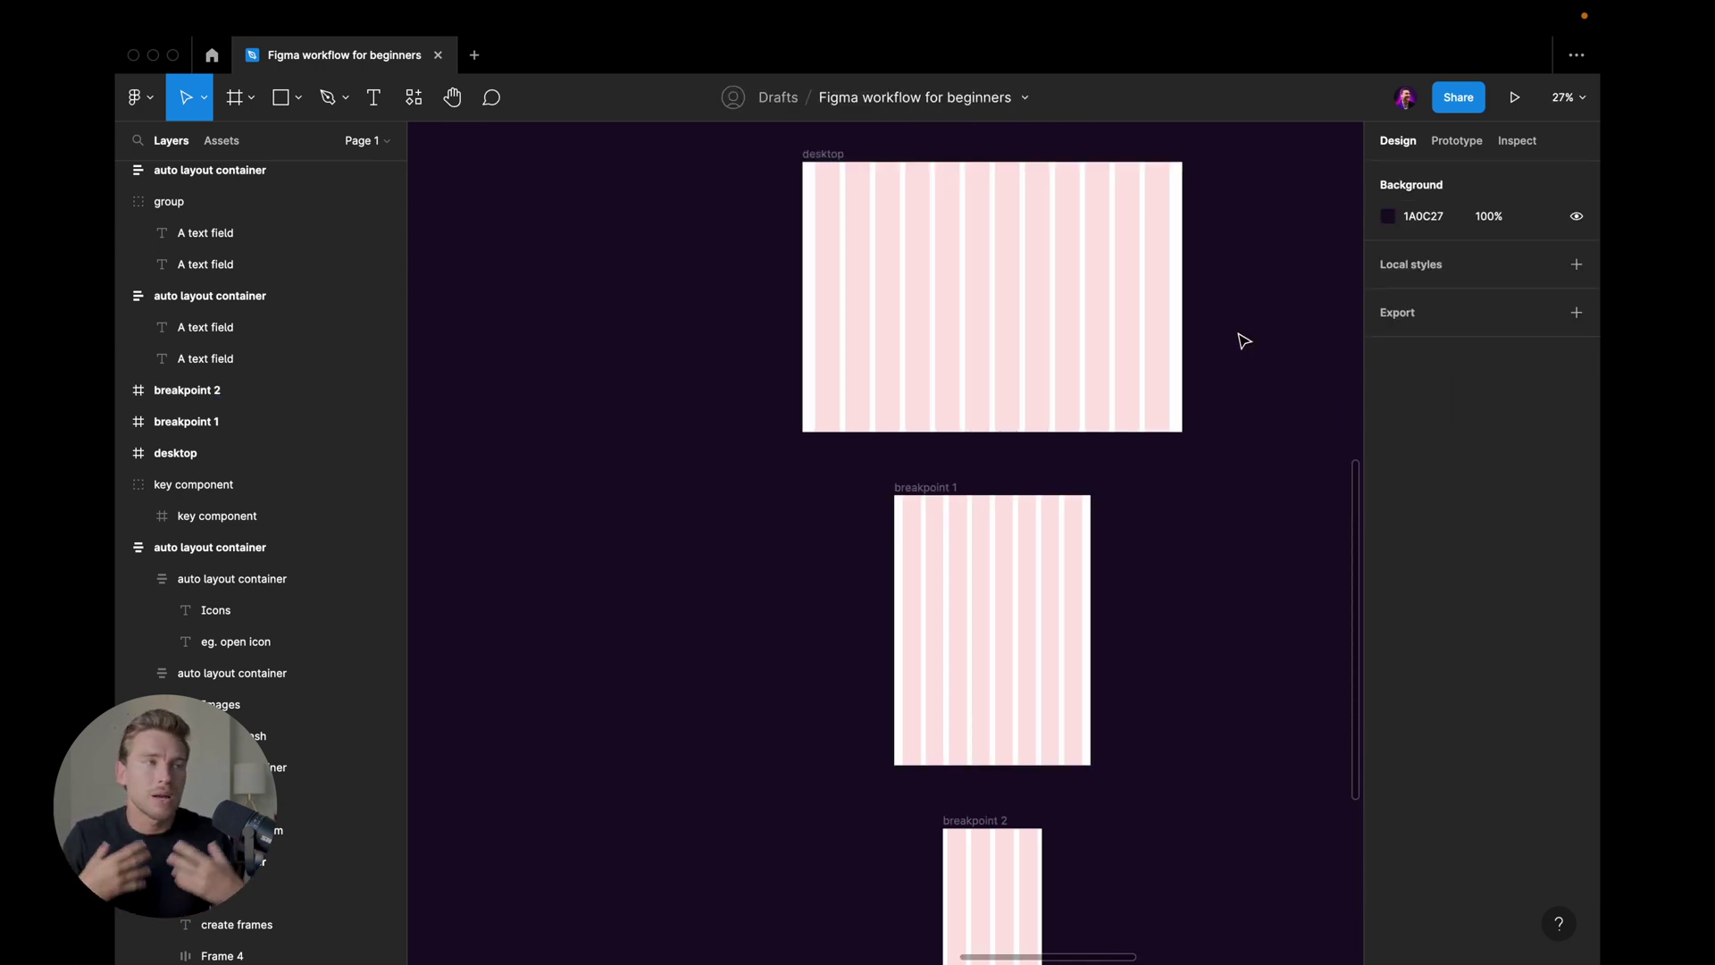
scroll(1242, 339, "down", 3)
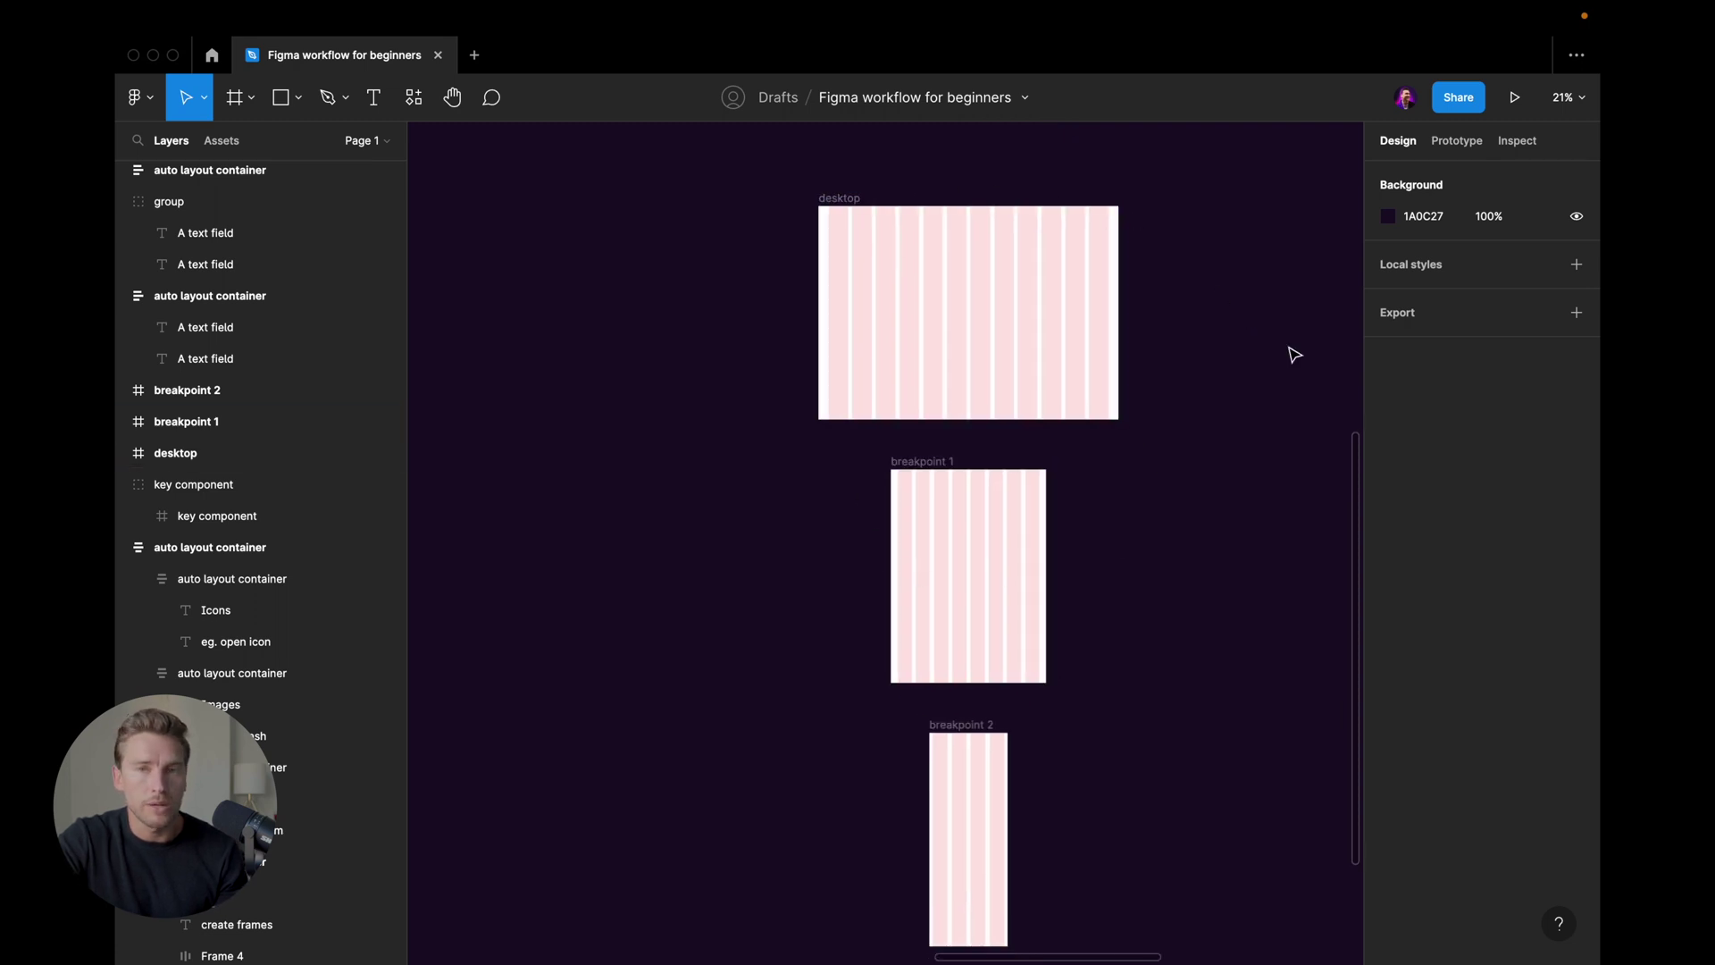
scroll(1290, 352, "up", 3)
scroll(1232, 394, "right", 5)
Step: Scroll and zoom to the '5. Standardized Measurements' section's 4px and 8px containers
scroll(1169, 434, "up", 3)
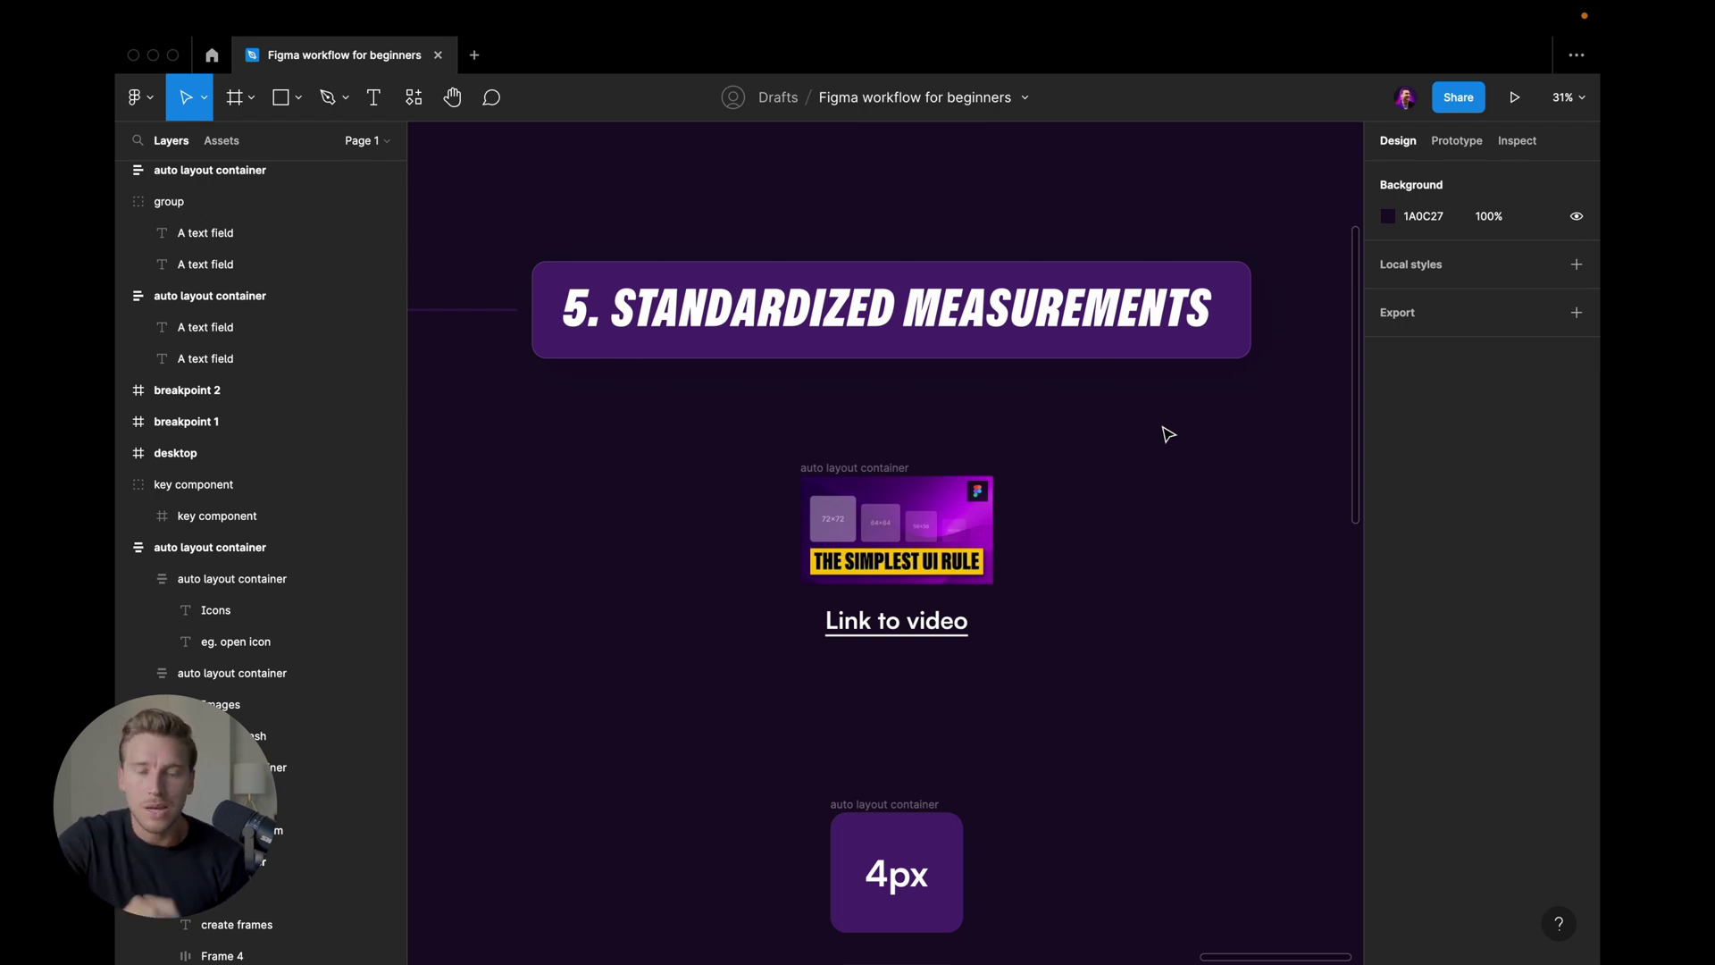
scroll(1125, 437, "up", 2)
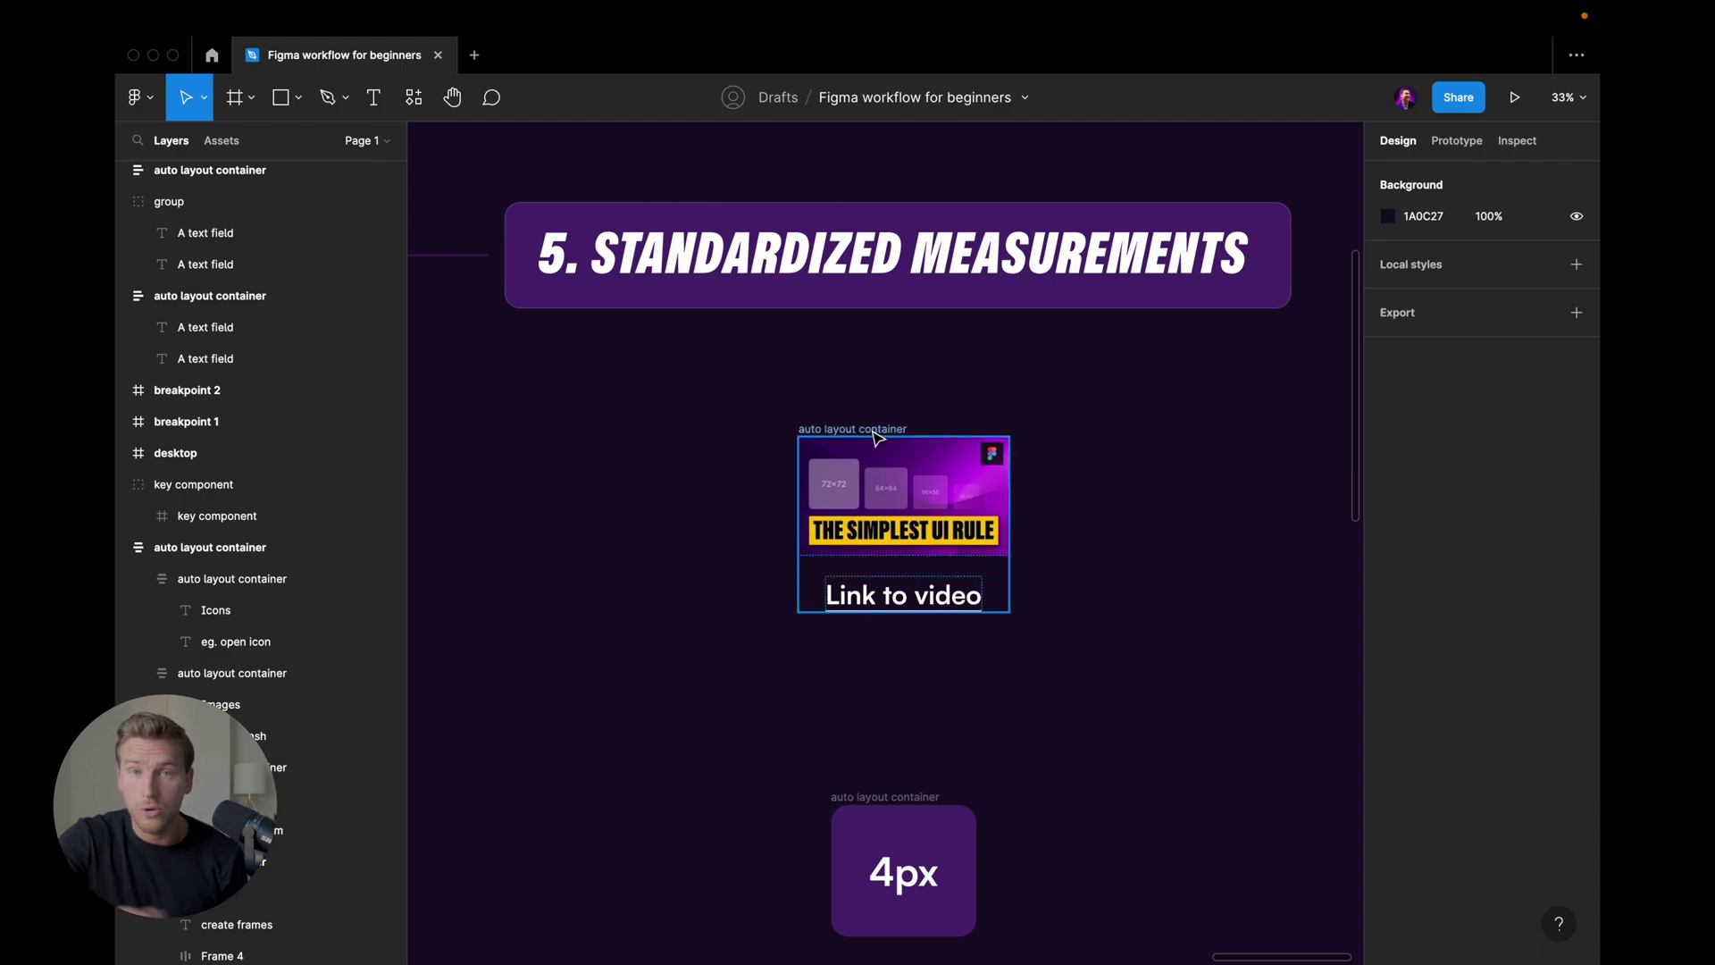
scroll(878, 436, "down", 2)
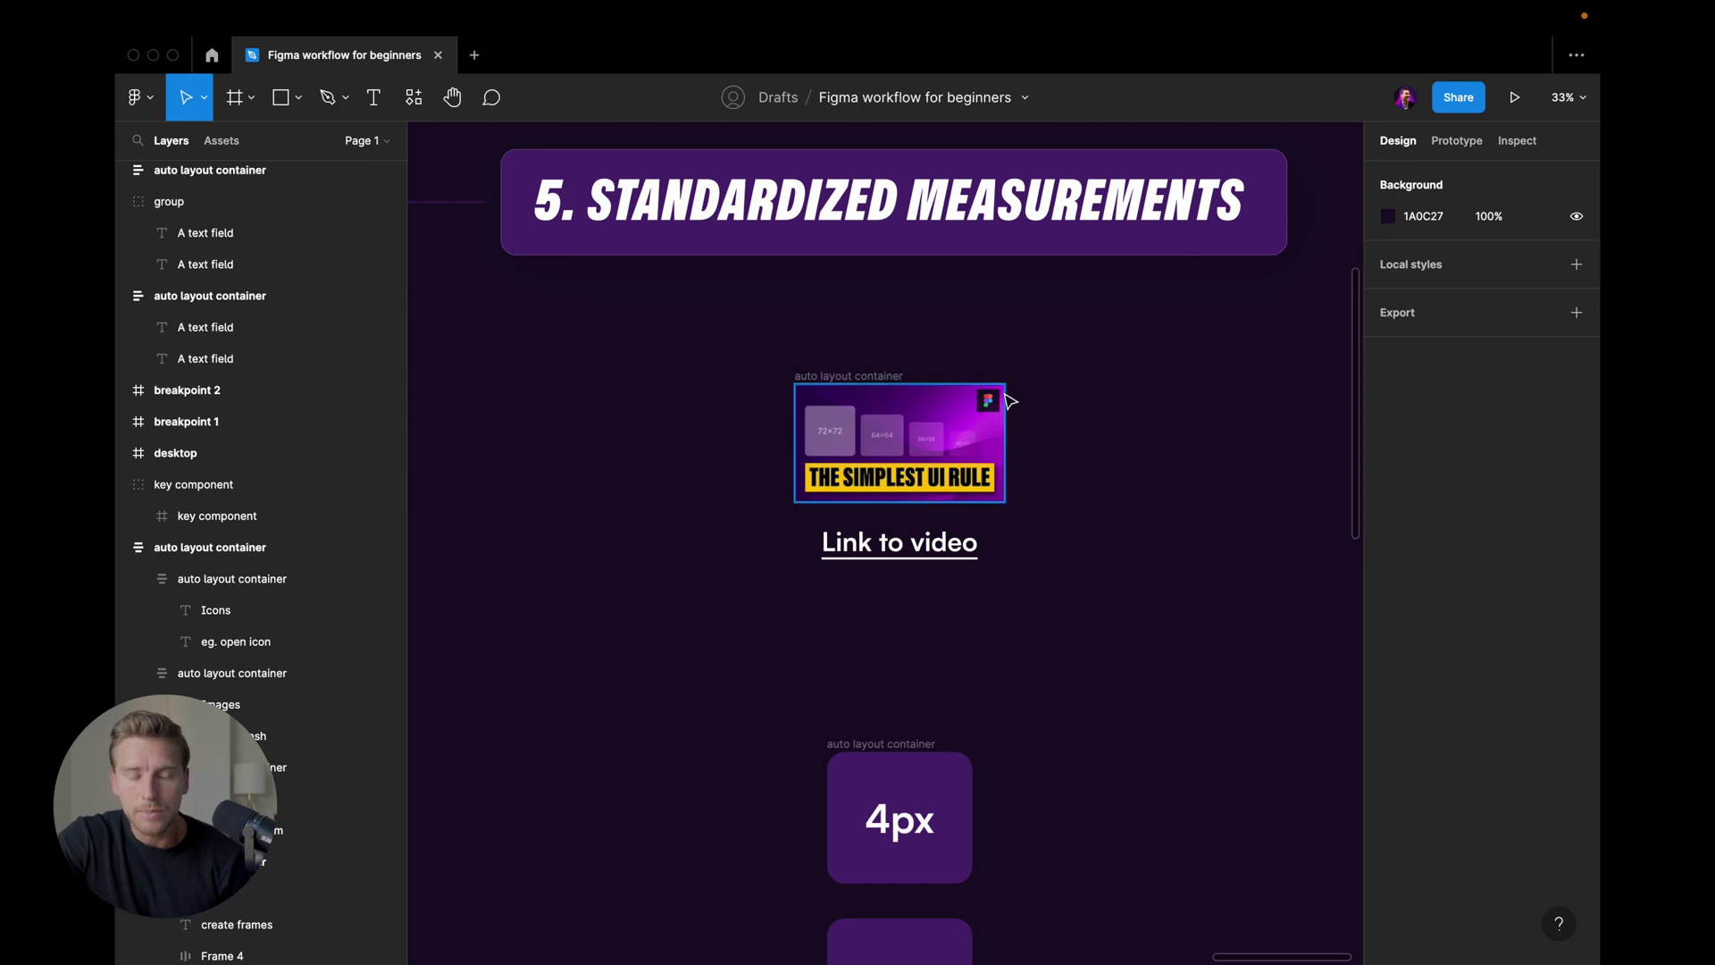
scroll(1018, 426, "down", 3)
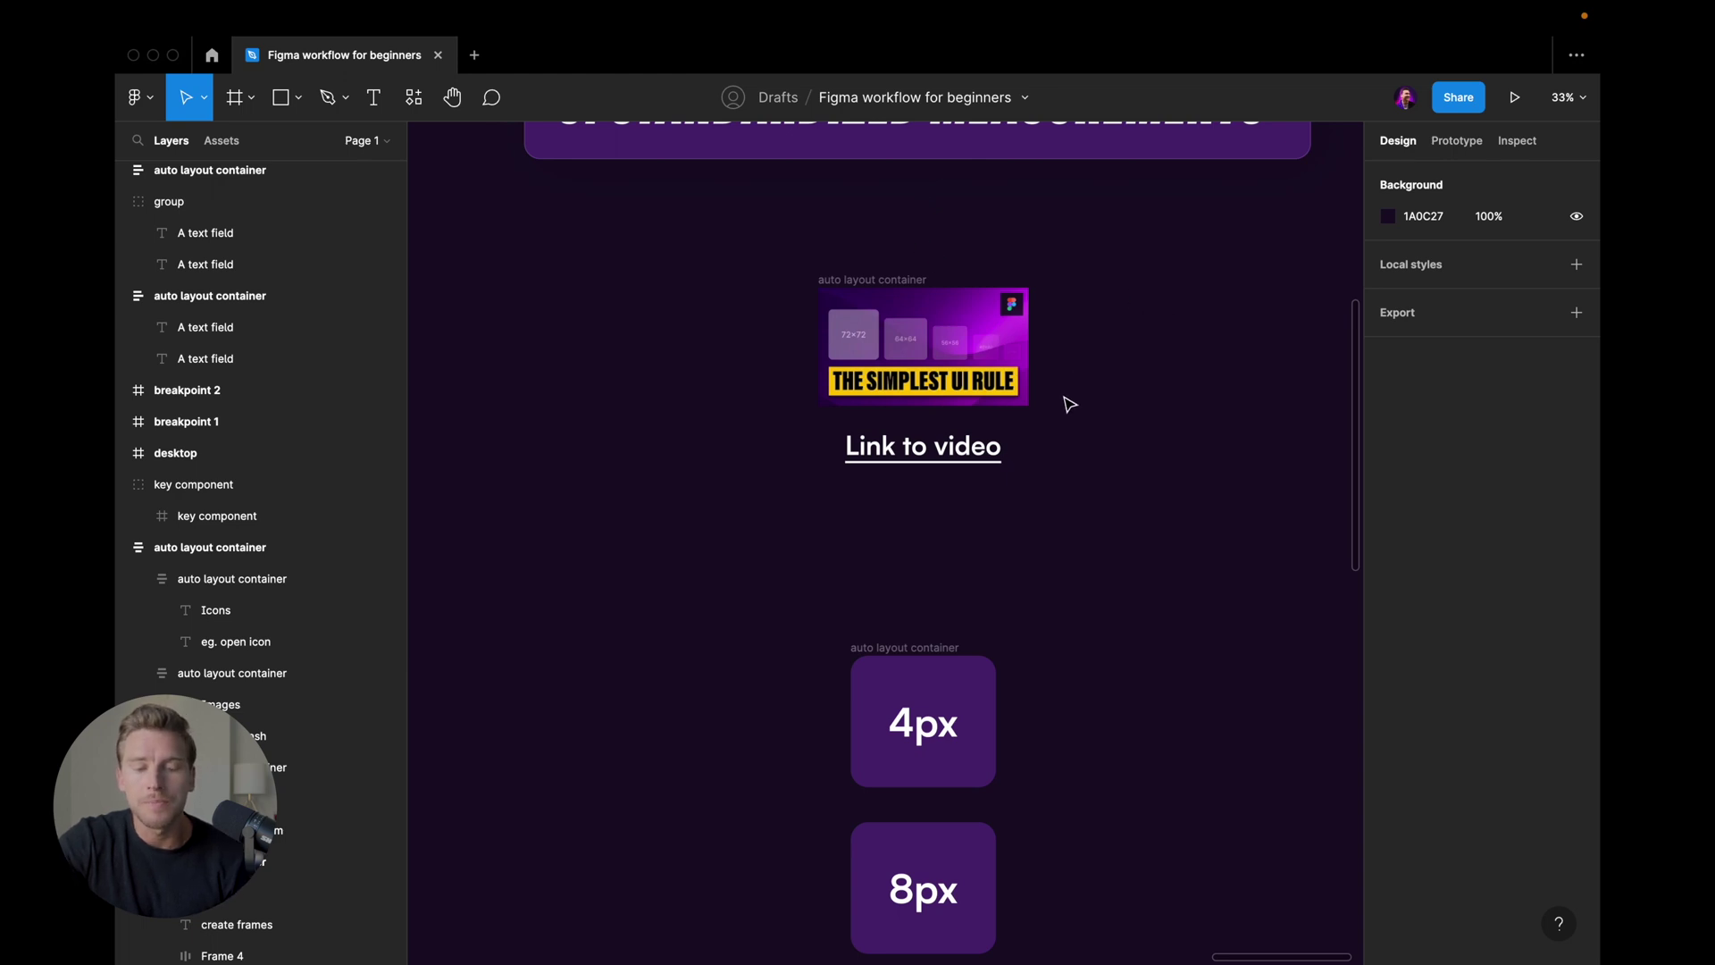
scroll(1063, 401, "down", 5)
scroll(1018, 463, "down", 3)
scroll(962, 440, "down", 2)
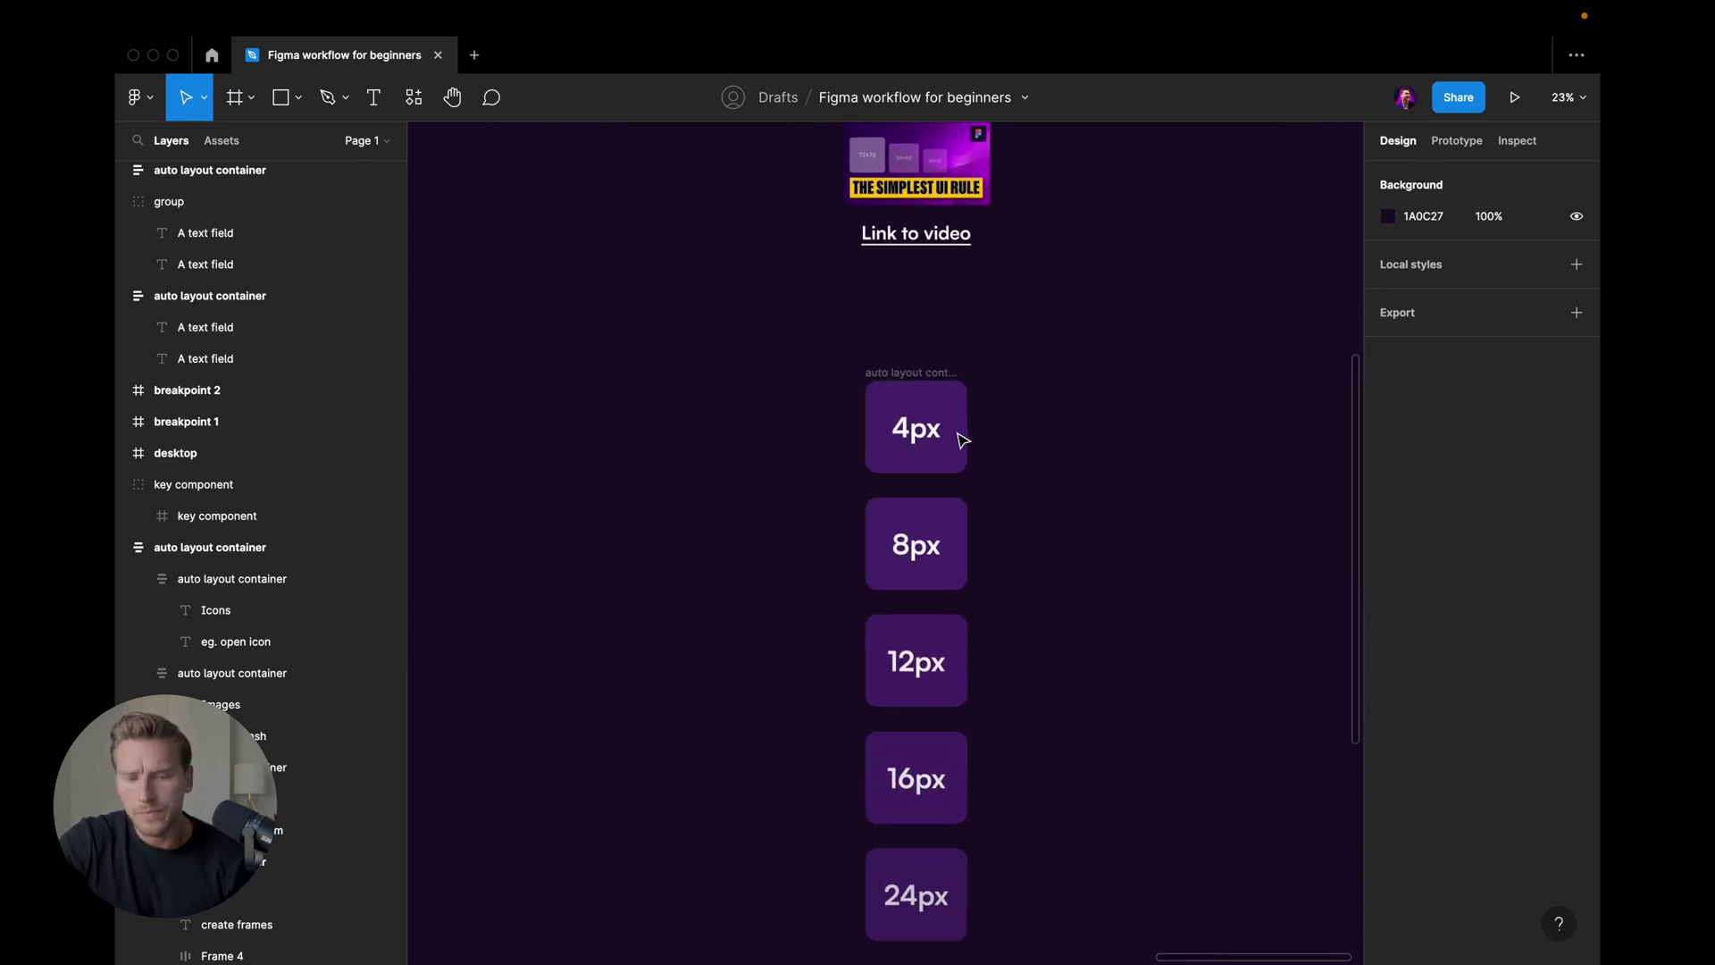
left_click(924, 387)
left_click(929, 522)
scroll(929, 523, "down", 3)
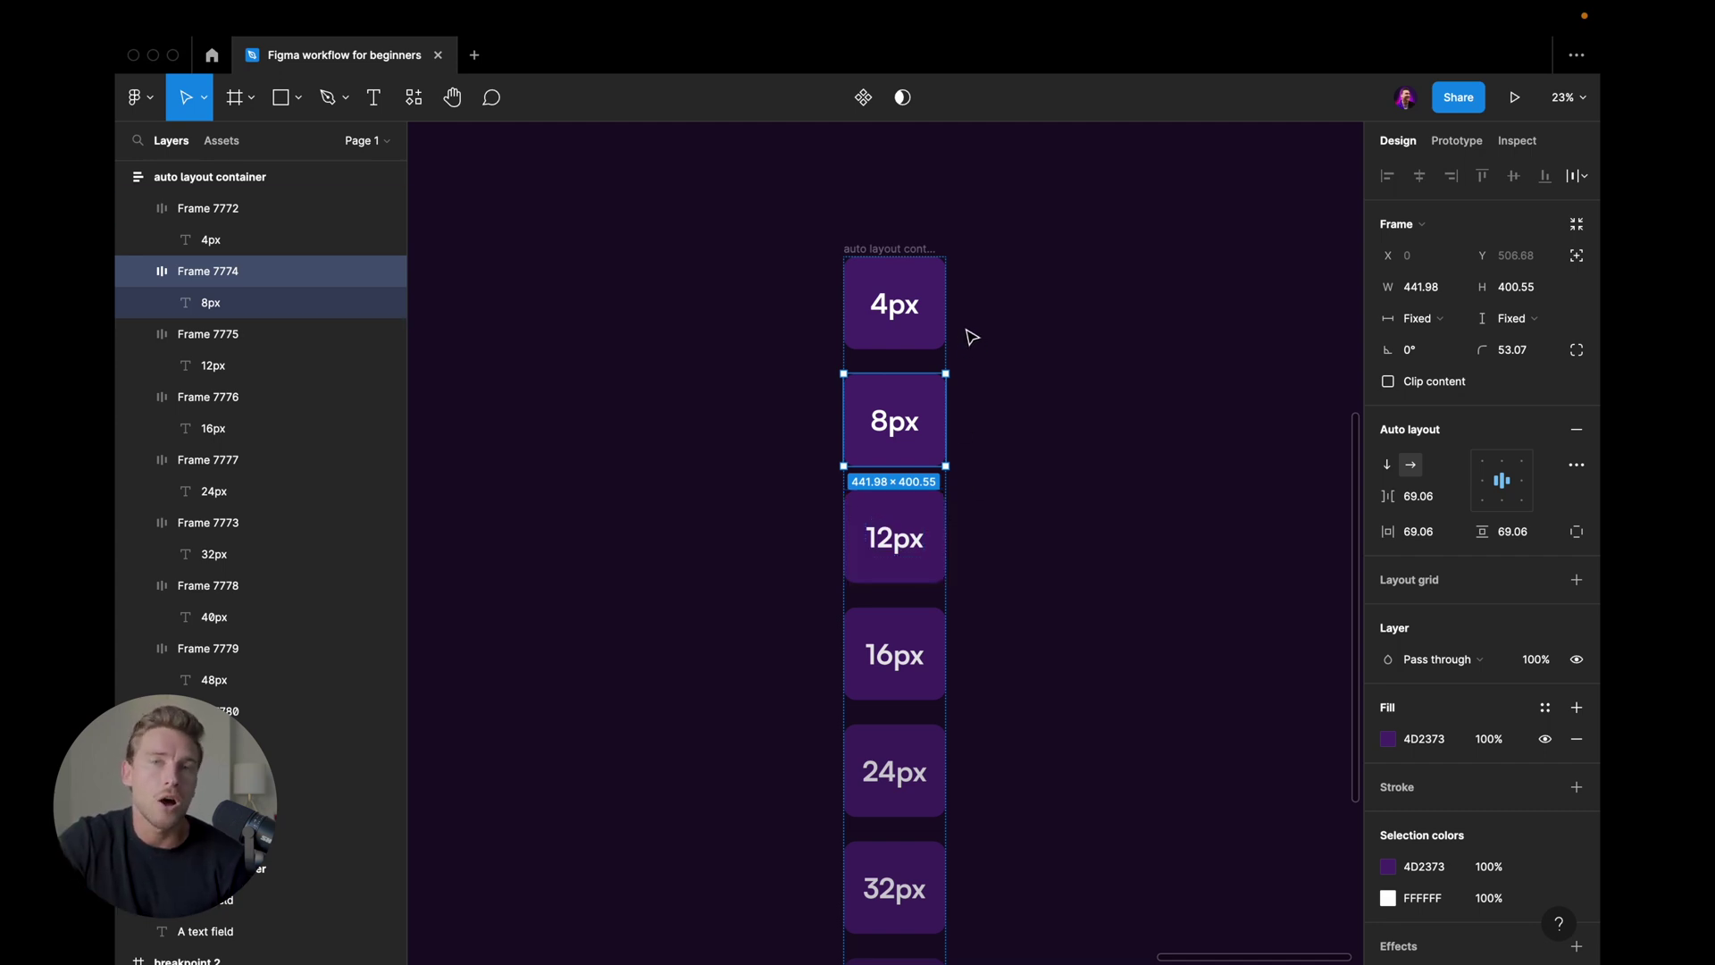
double_click(911, 318)
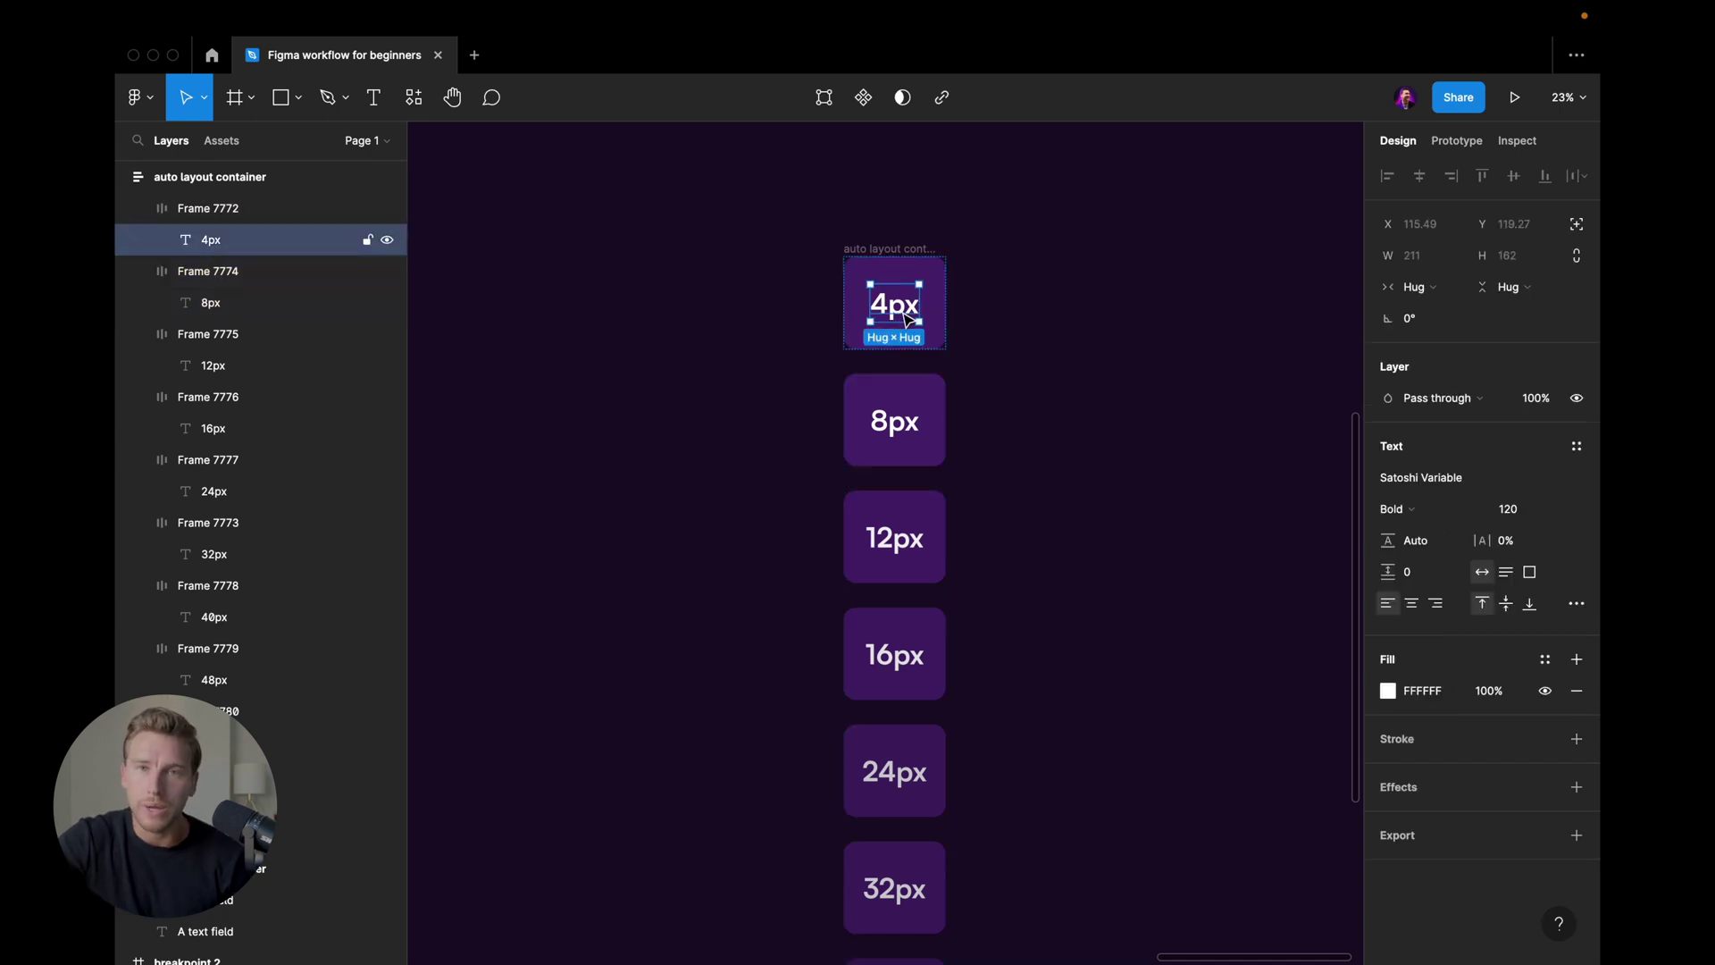
left_click(896, 427)
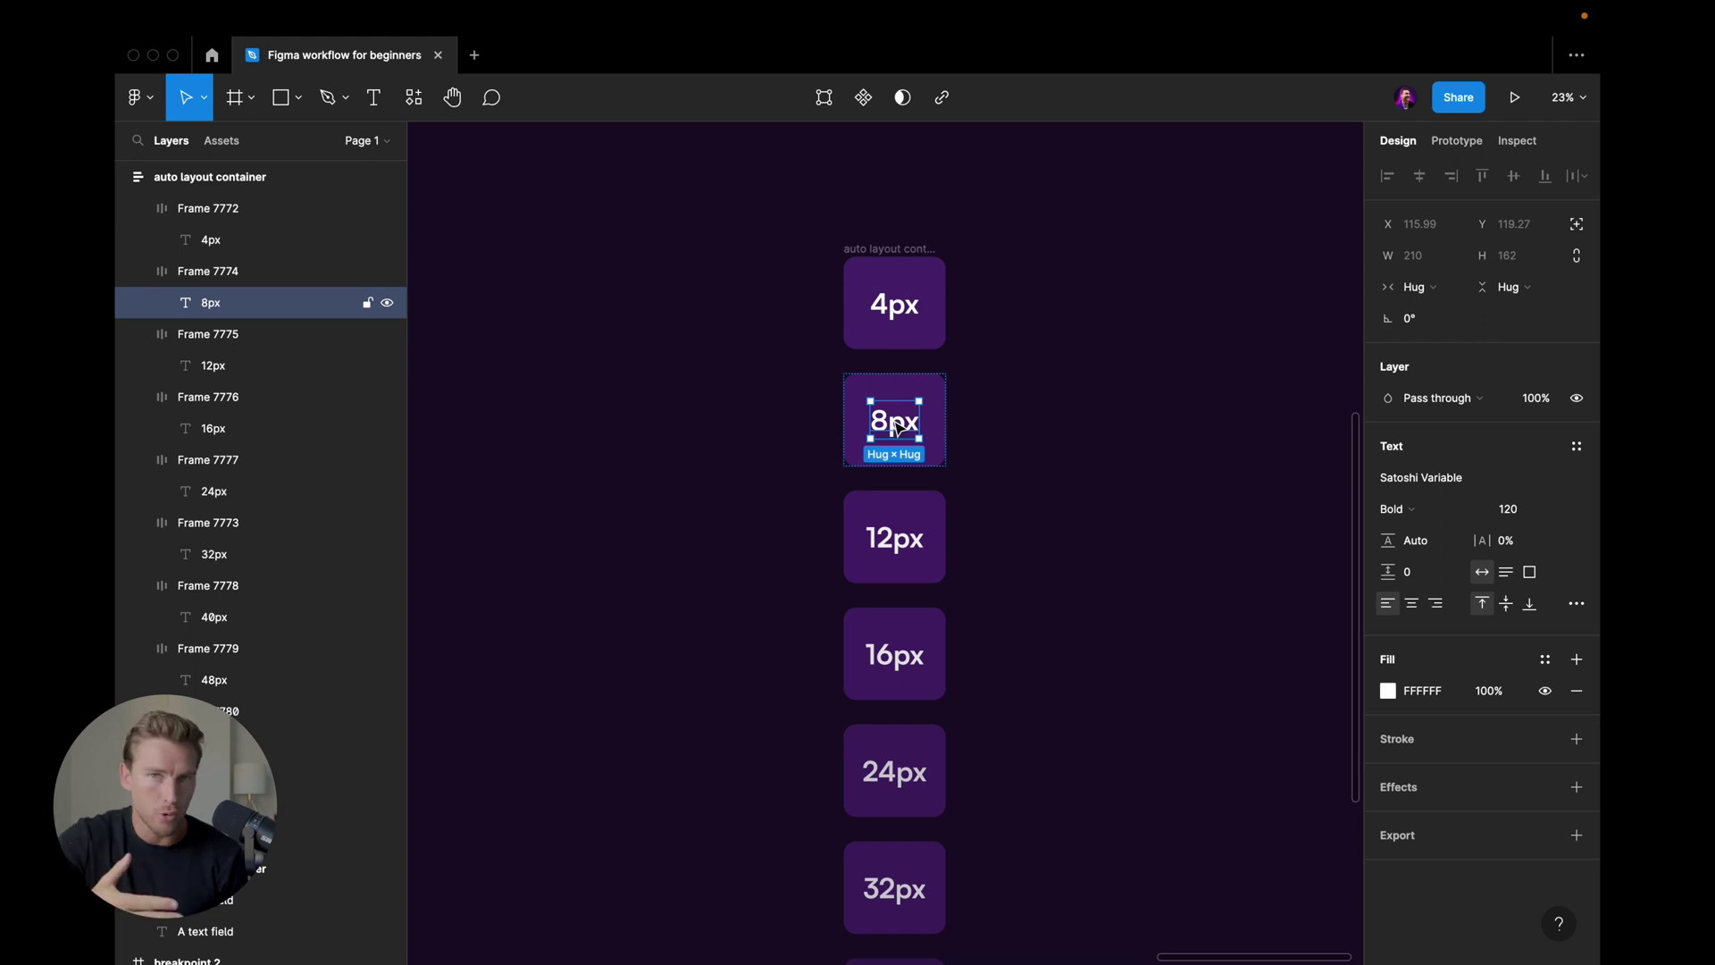
left_click(895, 536)
scroll(900, 639, "down", 2)
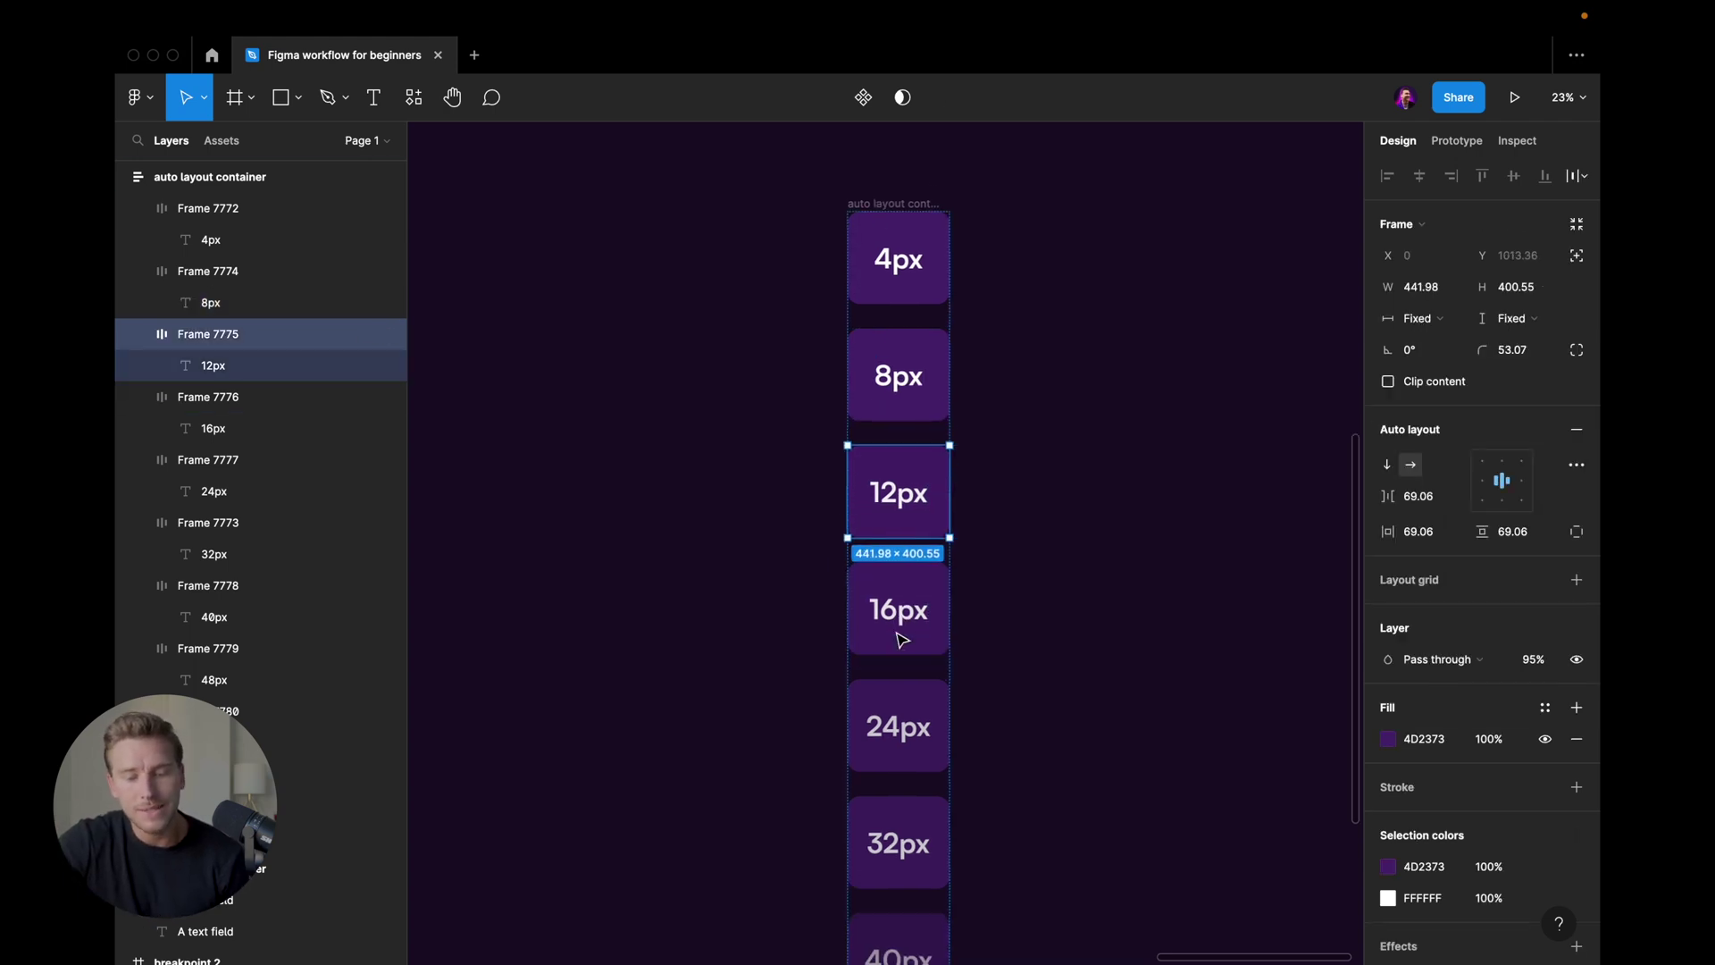
scroll(901, 712, "down", 10)
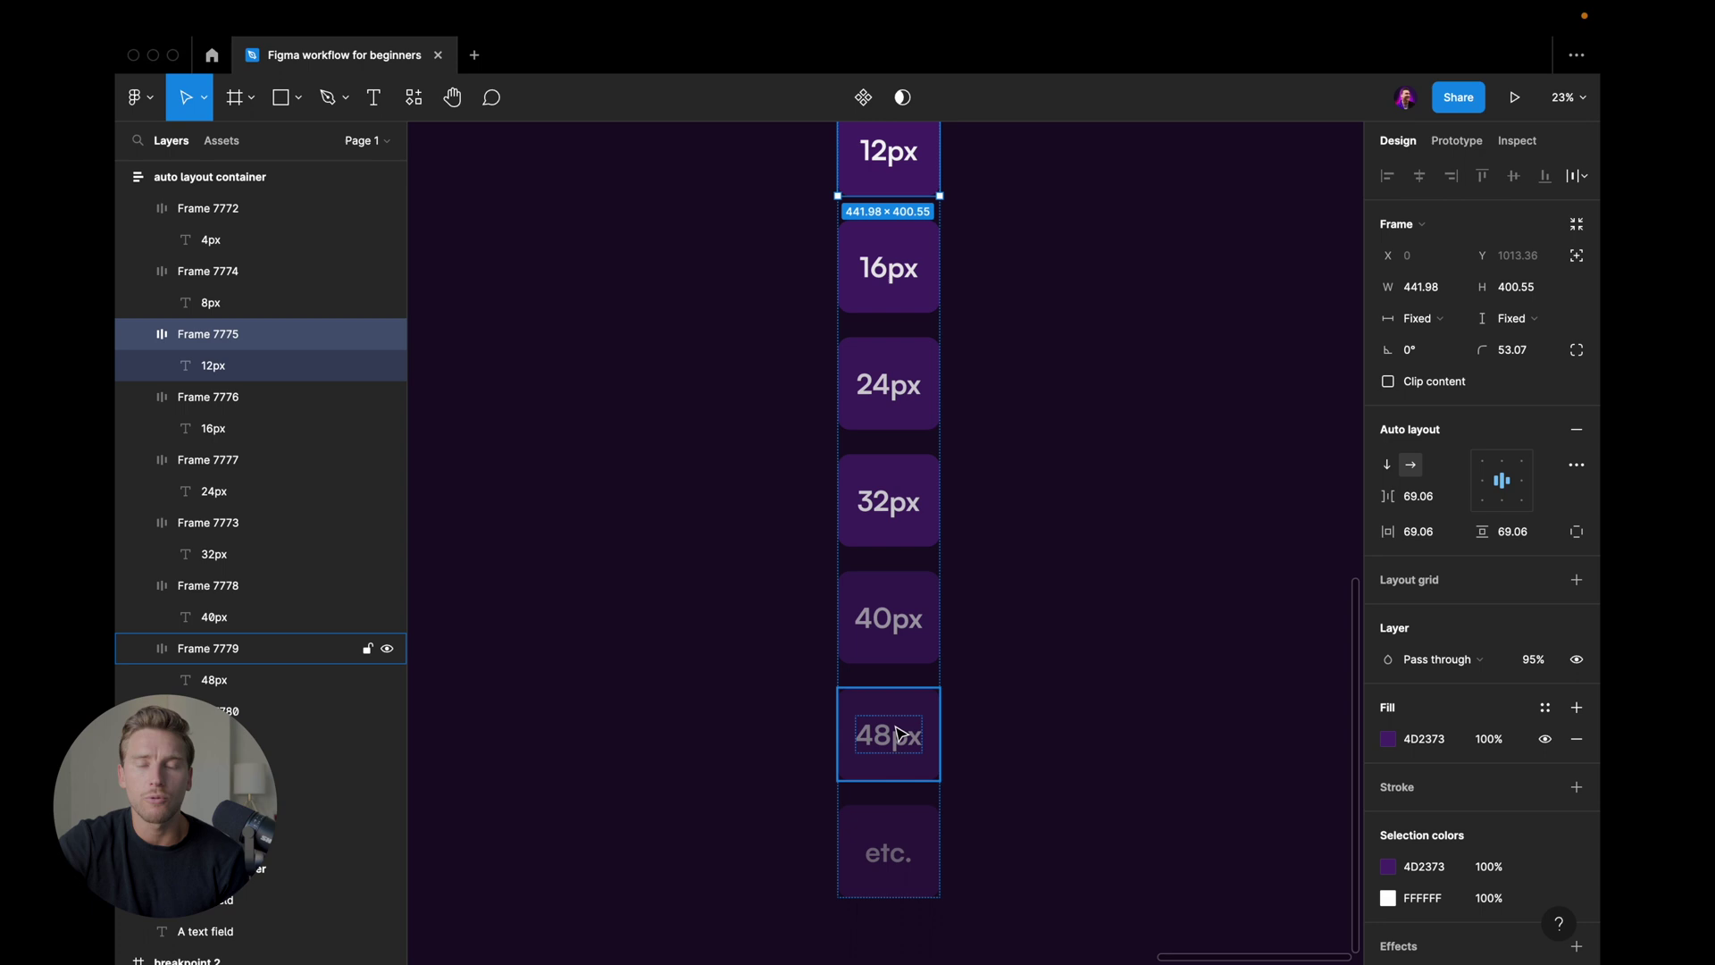
left_click(973, 712)
scroll(973, 712, "up", 15)
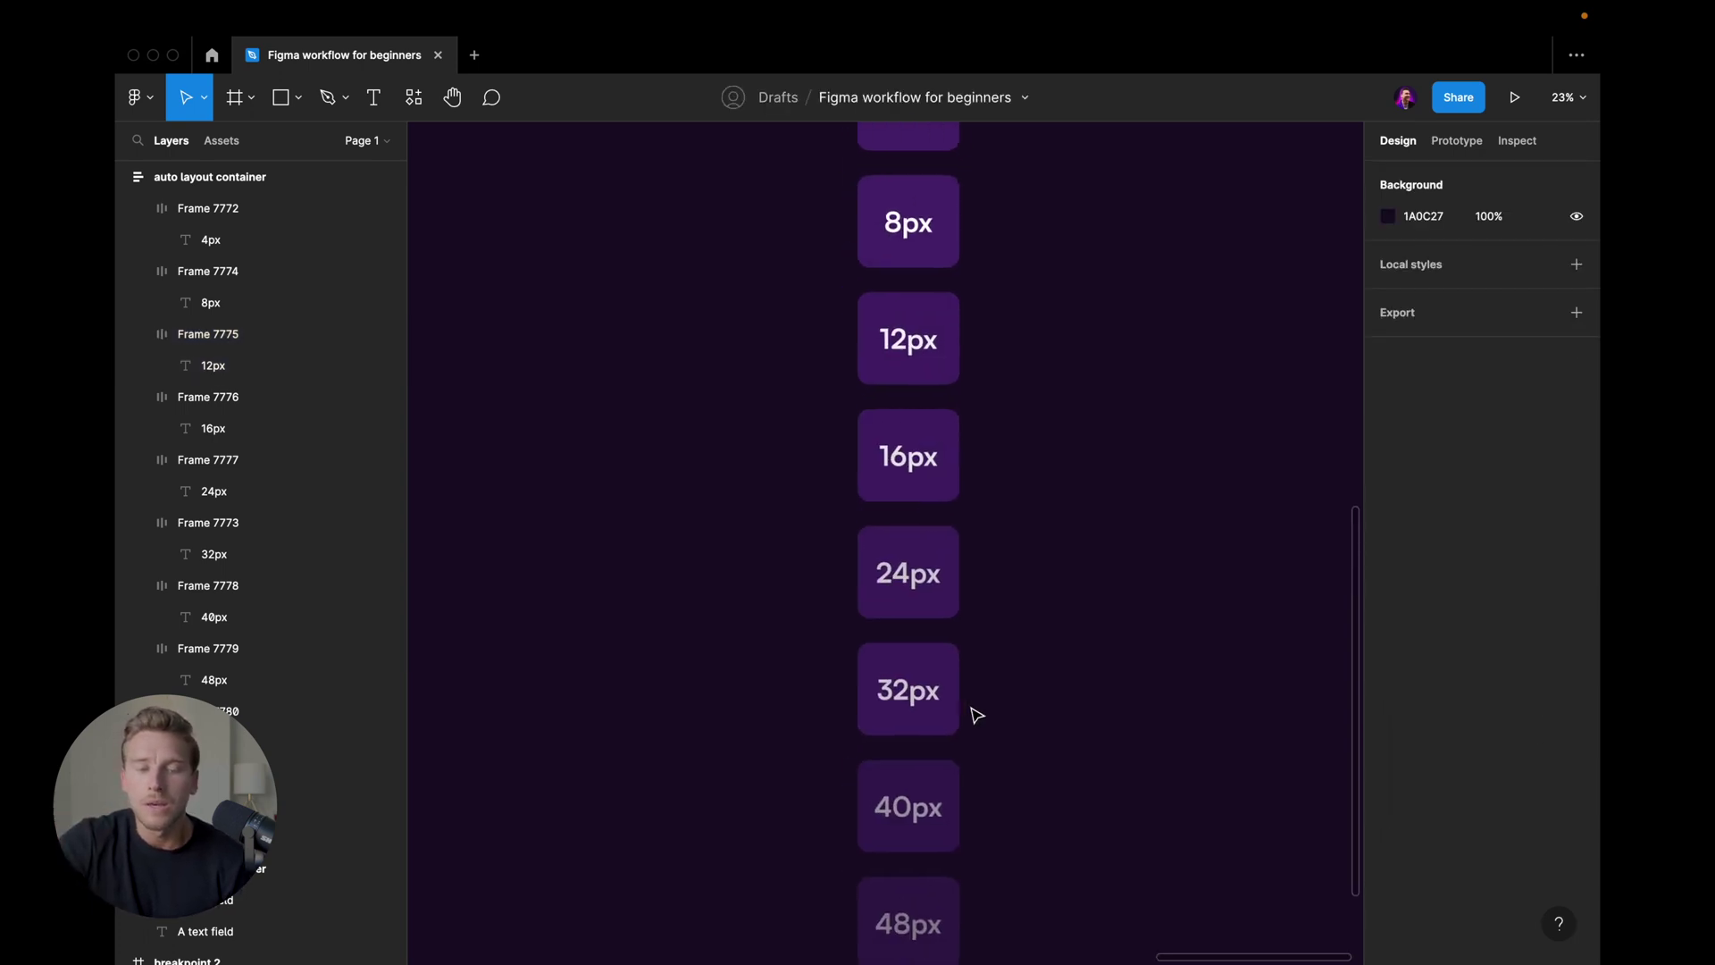
scroll(979, 581, "down", 1)
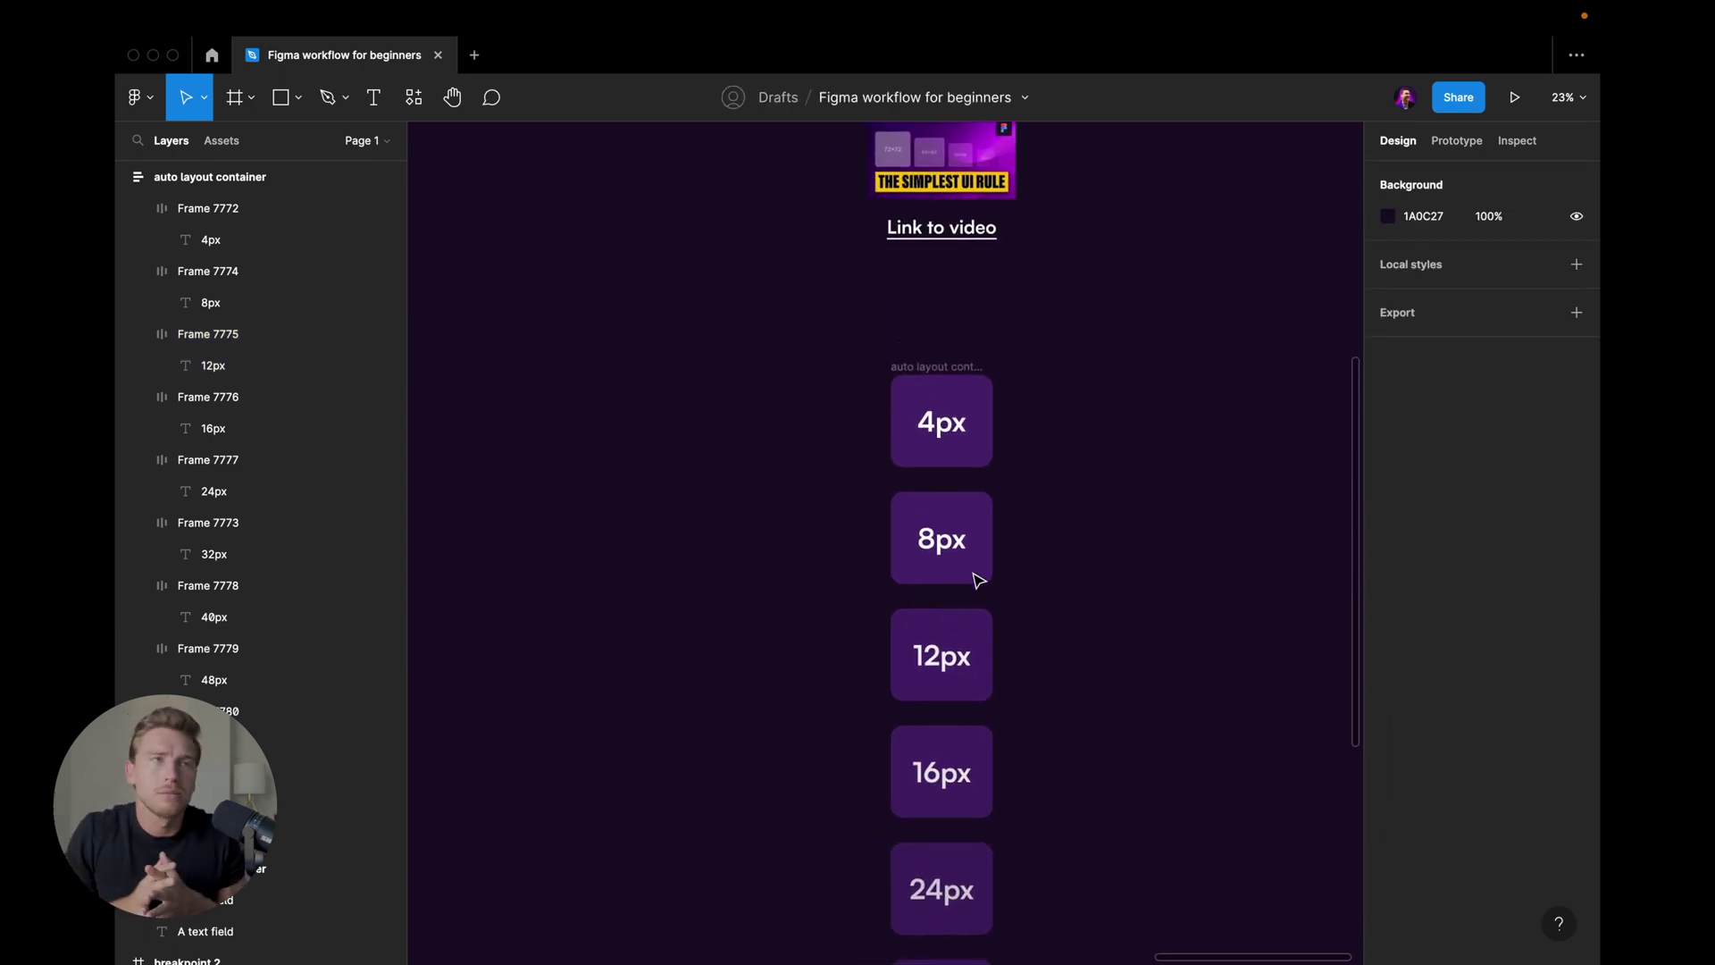